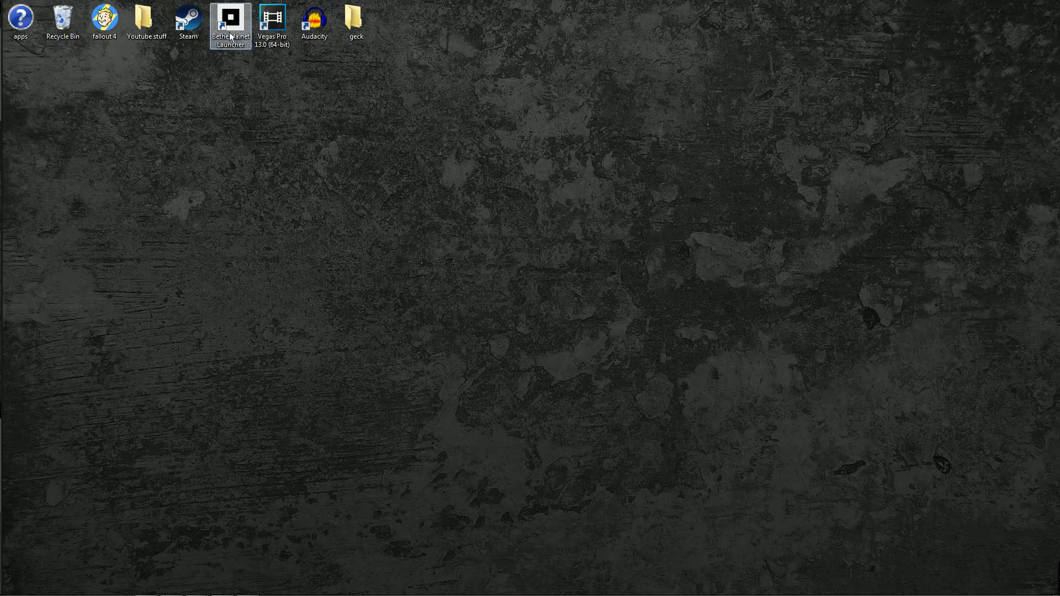
# Bring up the Bethesda.net Launcher.
pyautogui.rightClick(234, 16)
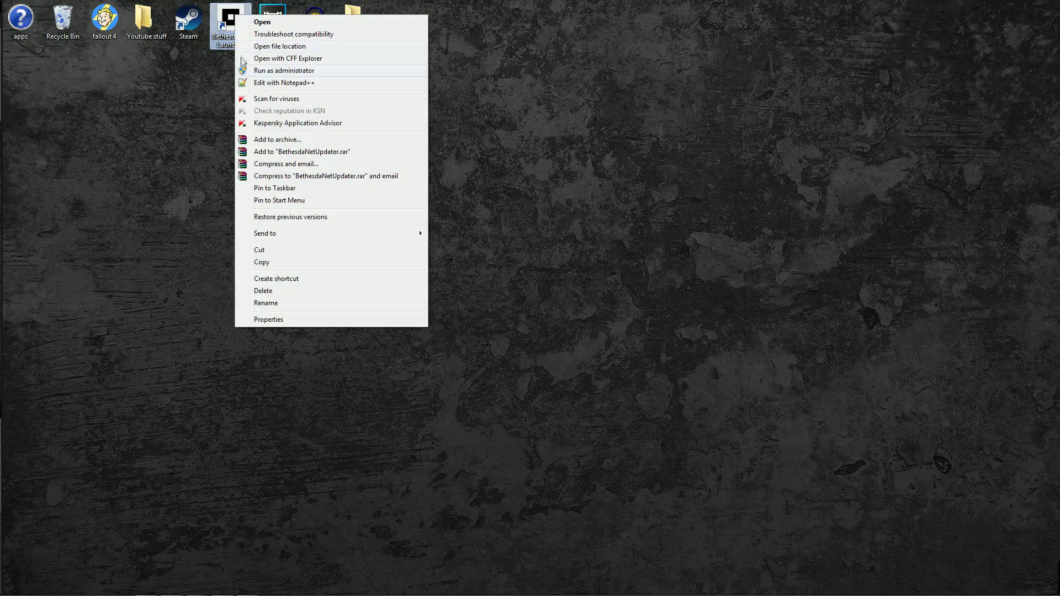
pyautogui.click(209, 68)
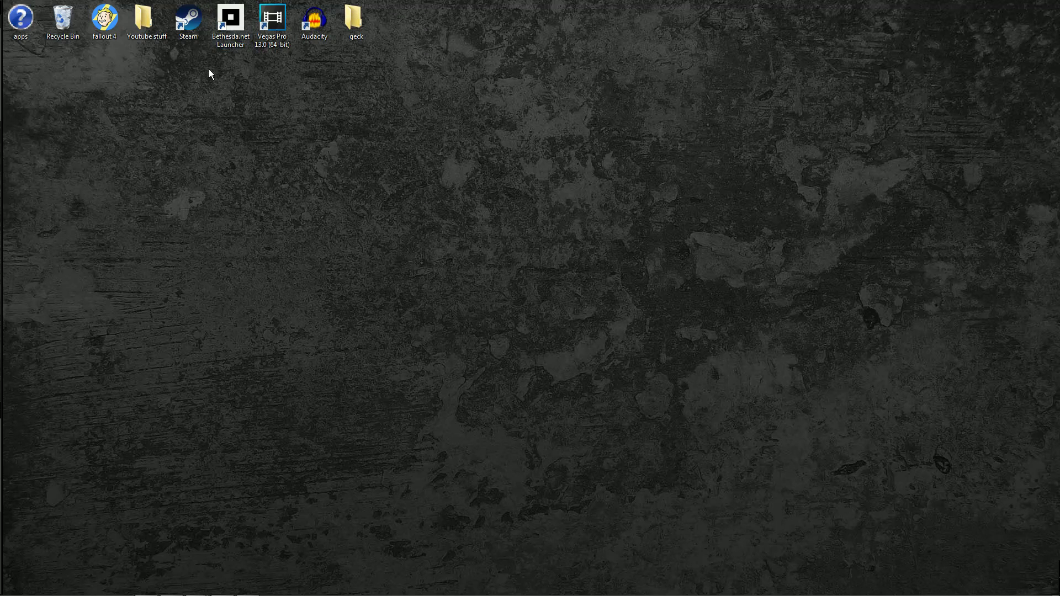
pyautogui.click(215, 15)
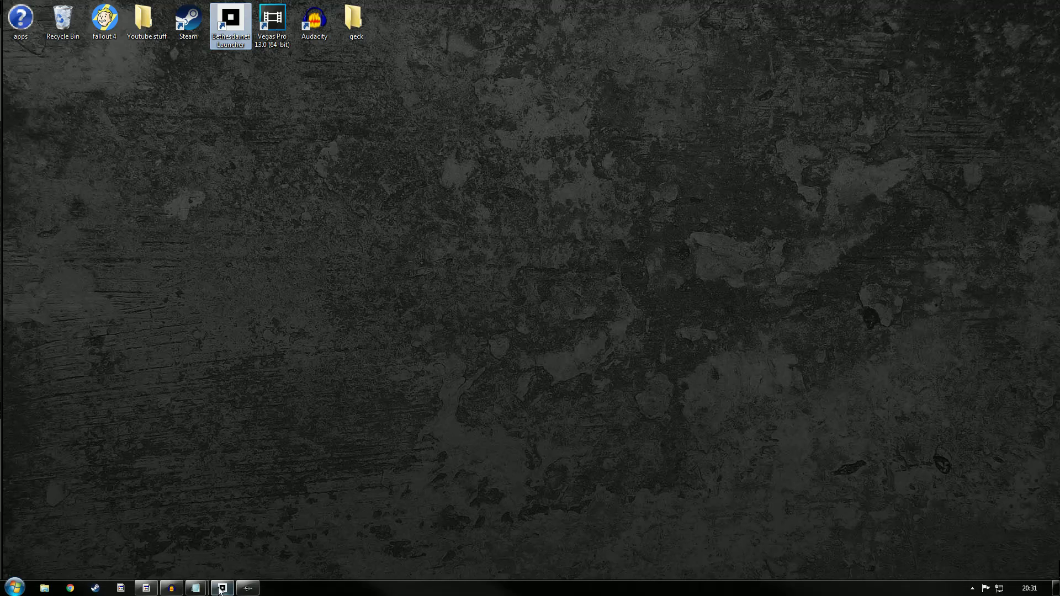
pyautogui.click(212, 594)
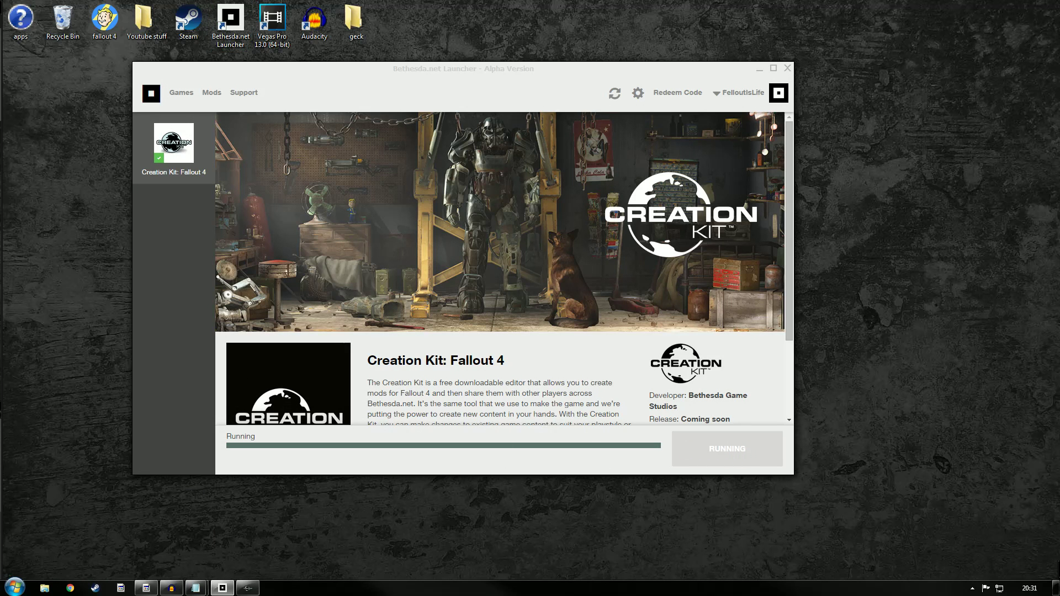
# Close the Creation Kit instance that is already running.
pyautogui.rightClick(252, 582)
pyautogui.rightClick(253, 584)
pyautogui.click(249, 588)
pyautogui.rightClick(250, 589)
pyautogui.click(276, 588)
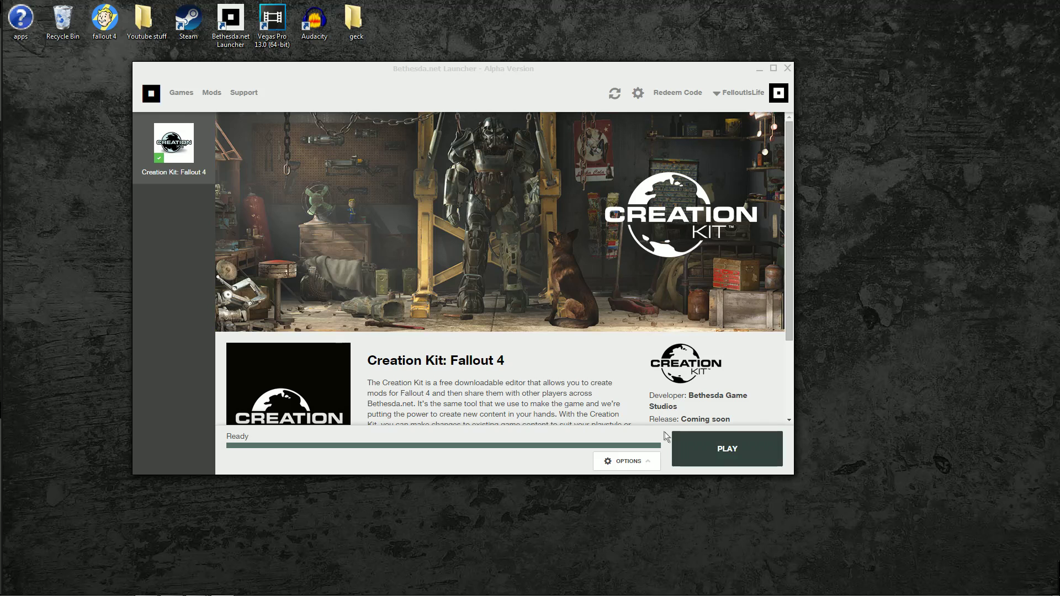
# Launch Creation Kit: Fallout 4 from the launcher and maximize its main window.
pyautogui.click(721, 456)
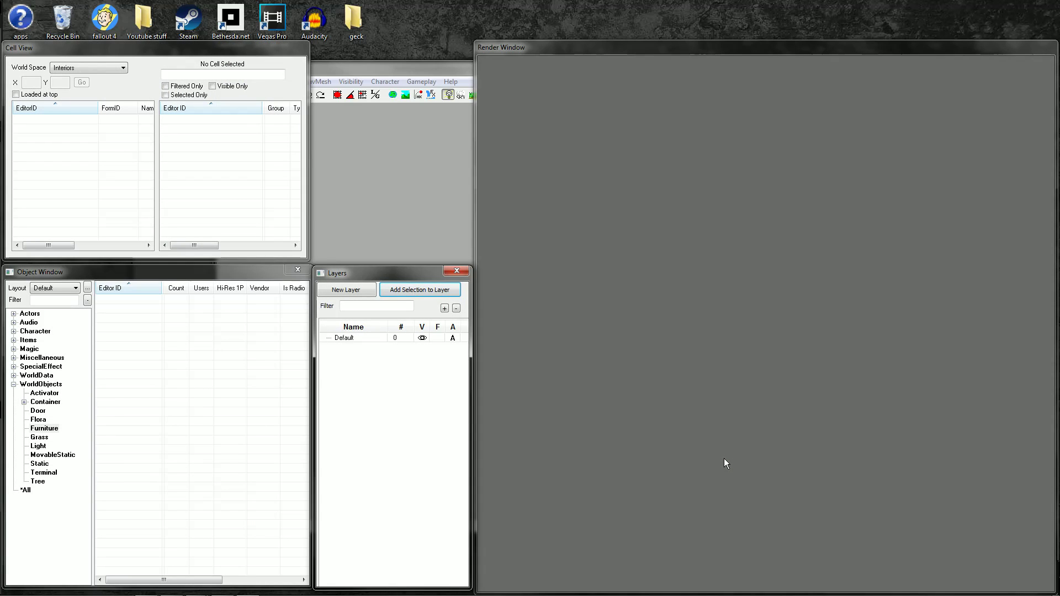
pyautogui.doubleClick(444, 70)
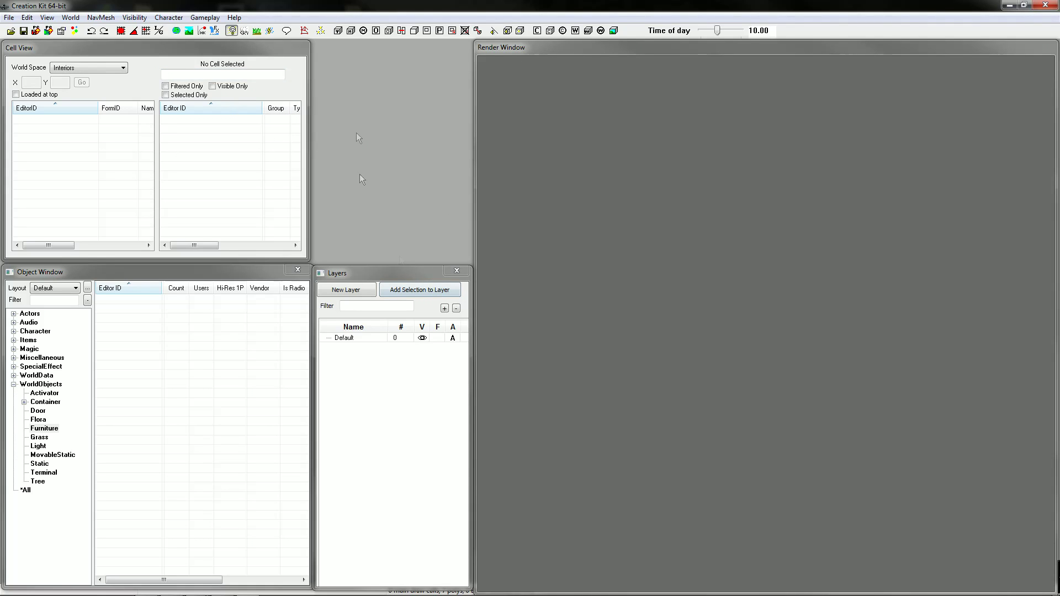
# Load the Fallout4.esm master file as the editor's data.
pyautogui.click(9, 17)
pyautogui.click(20, 32)
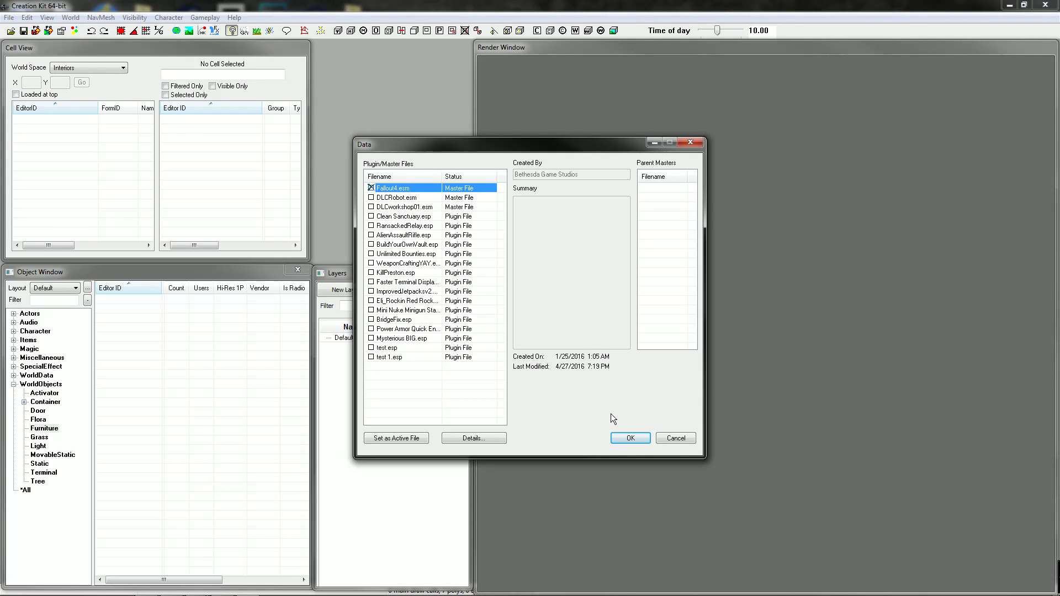
pyautogui.click(630, 438)
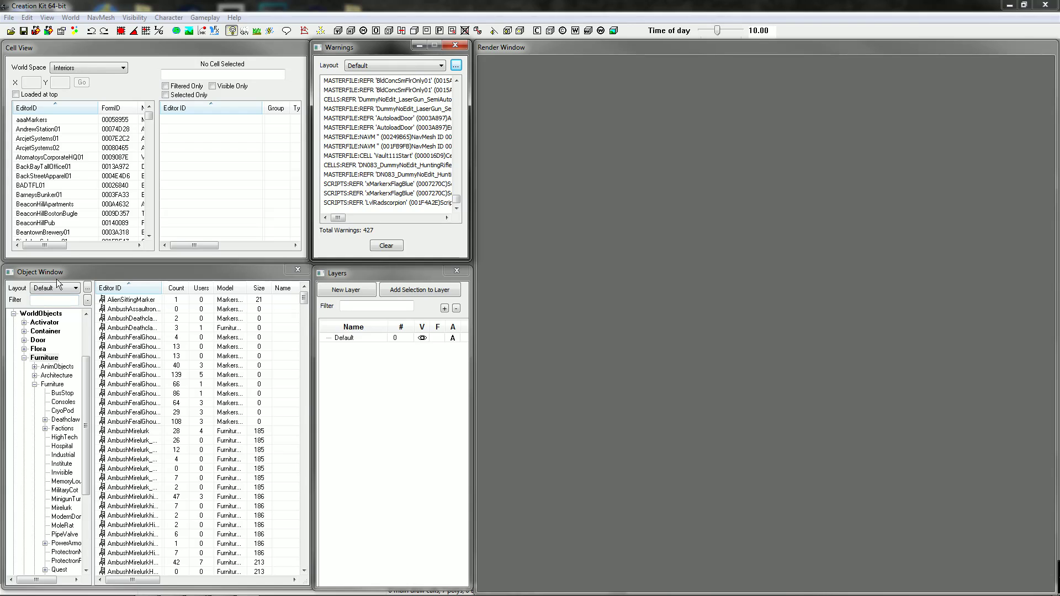
# Switch the cell list to the Commonwealth world space and load the GraygardenExt cell into the render view.
pyautogui.click(77, 68)
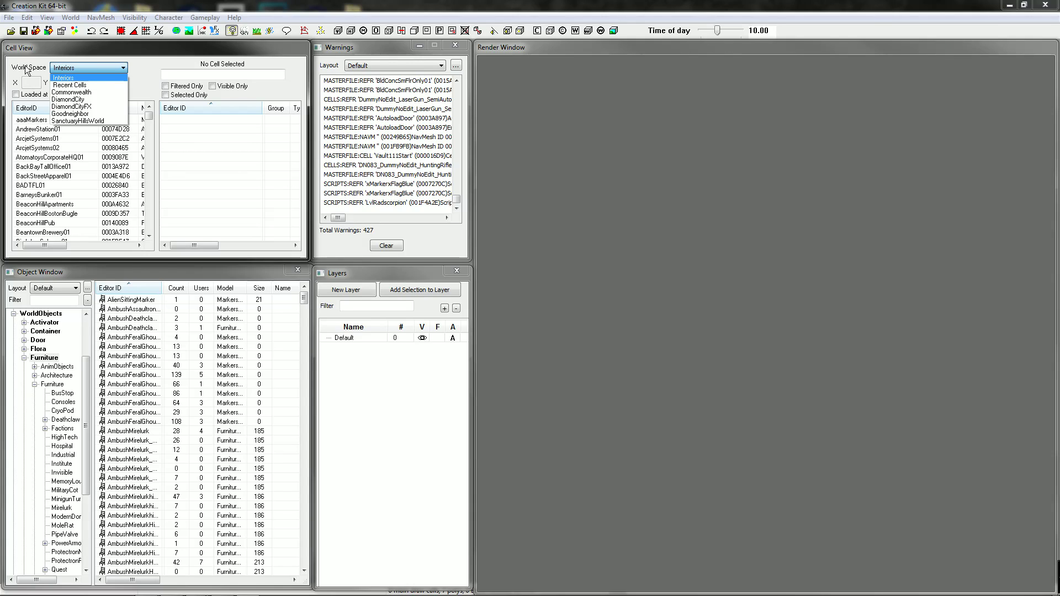
pyautogui.click(77, 92)
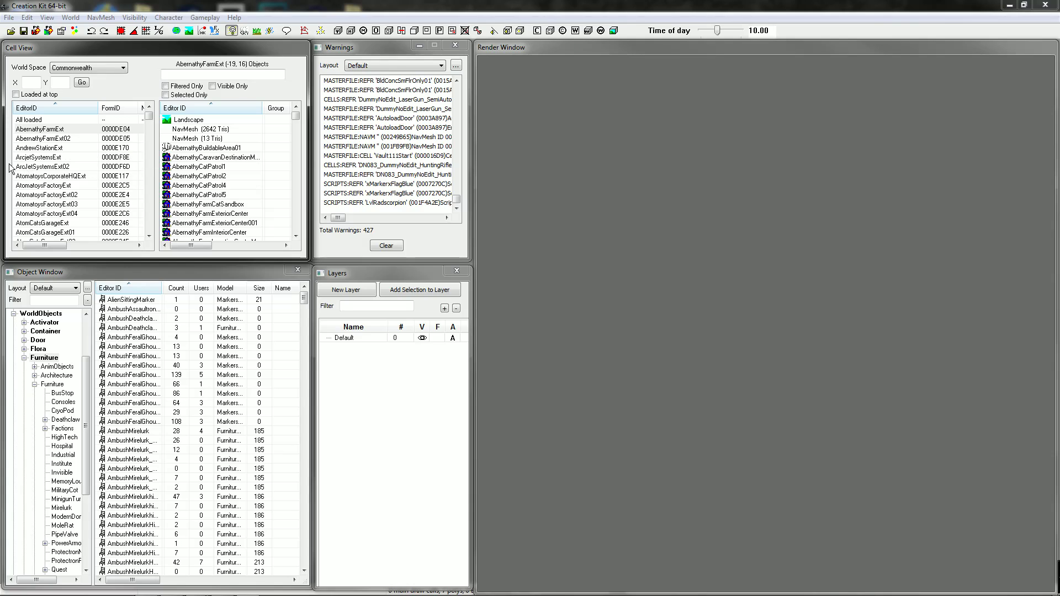
pyautogui.click(22, 166)
pyautogui.scroll(-2, 81, 204)
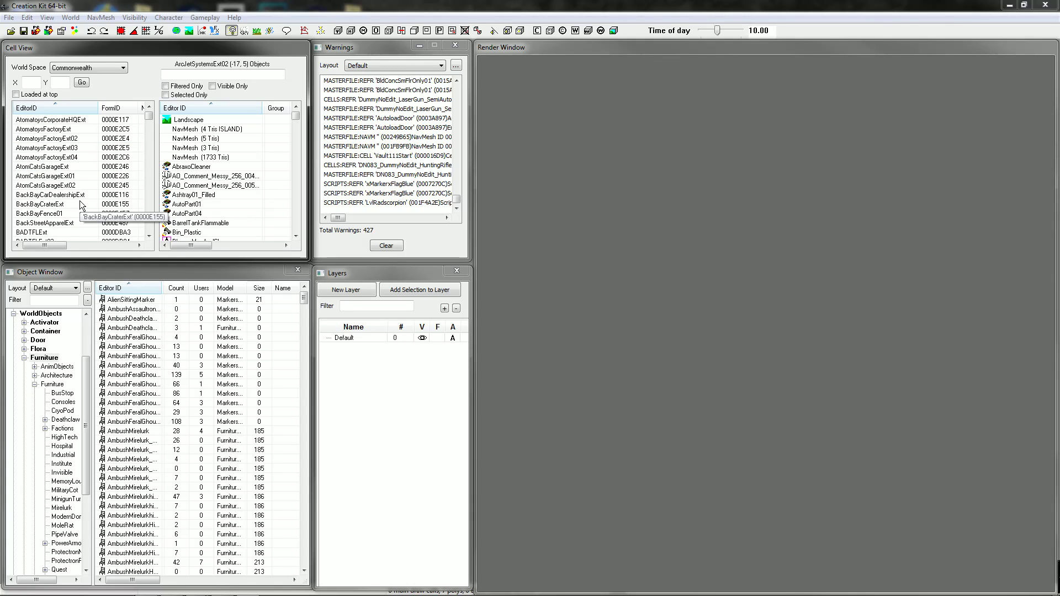
pyautogui.scroll(-3, 81, 205)
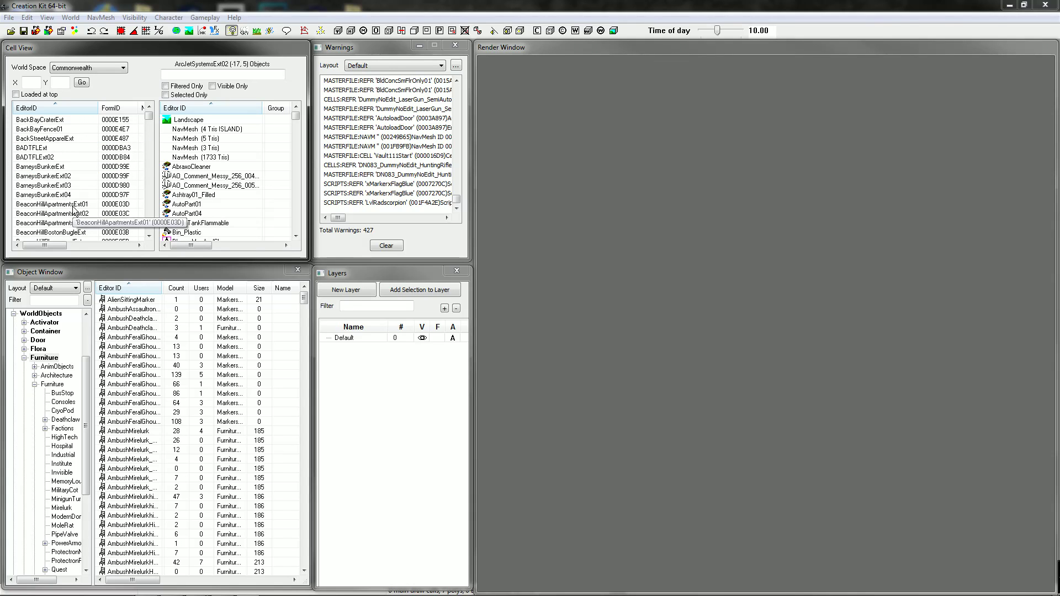
pyautogui.scroll(-5, 73, 209)
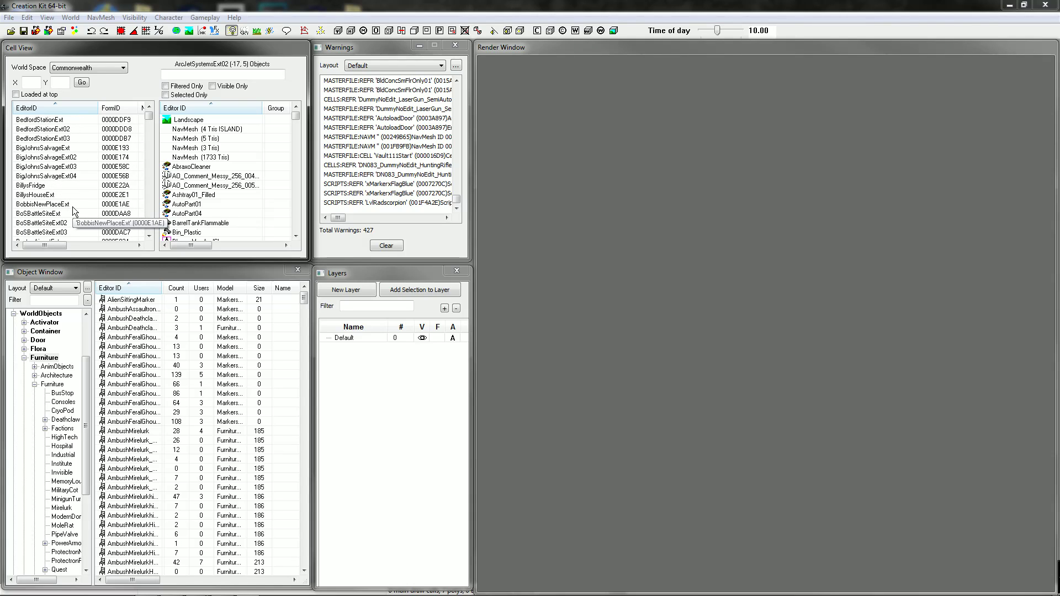
pyautogui.scroll(-2, 55, 194)
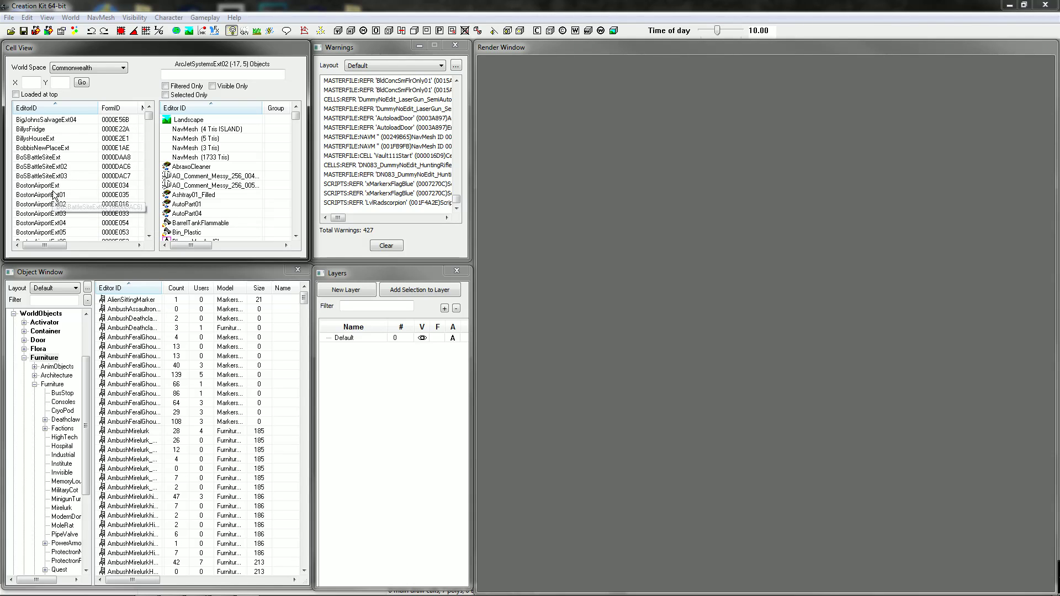
pyautogui.scroll(-6, 53, 201)
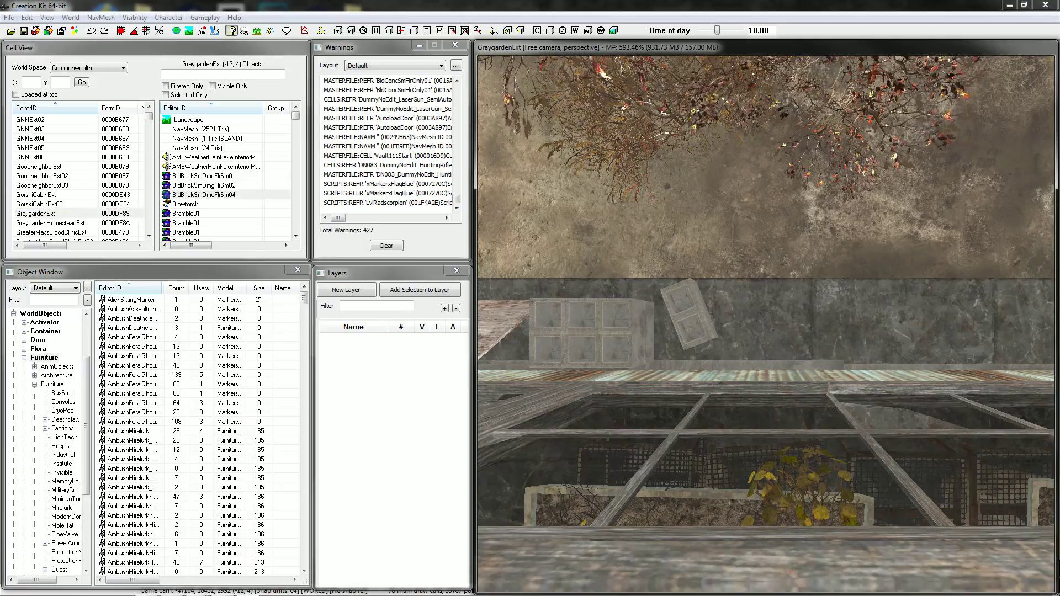
# Show the greenhouse from outside and toggle the markers and scene lighting, leaving the markers hidden and the bright light on.
pyautogui.keyDown('shift'); pyautogui.moveTo(766, 323); pyautogui.dragTo(679, 337, button='middle'); pyautogui.keyUp('shift')
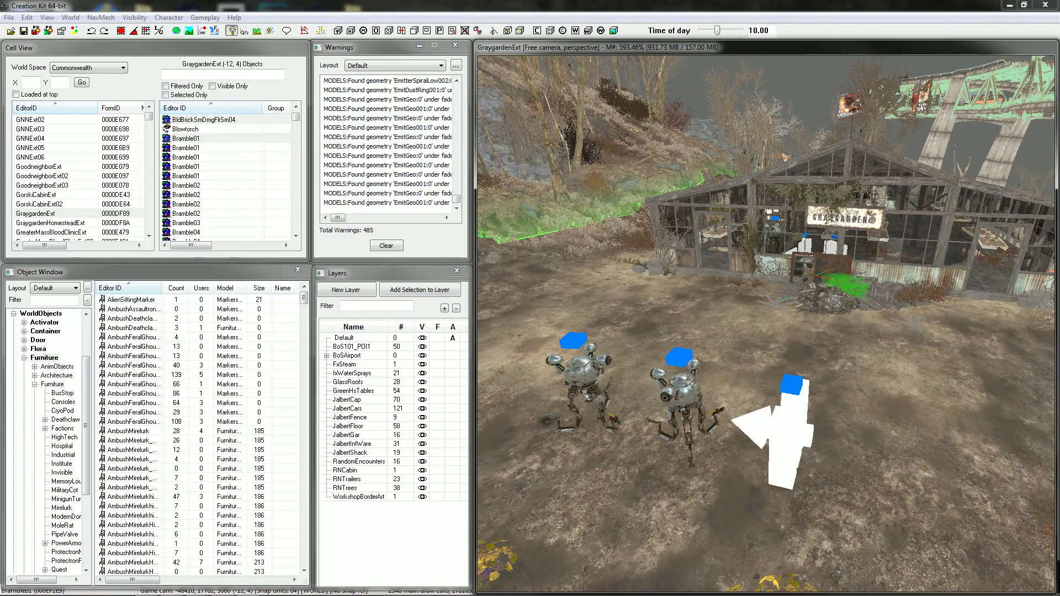
pyautogui.press('m')
pyautogui.press('a')
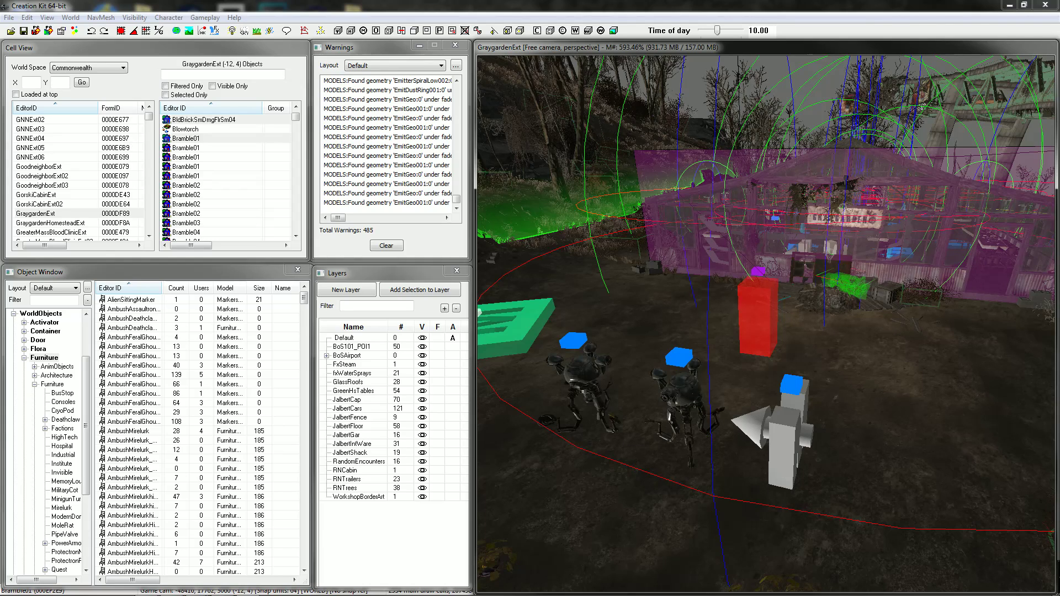
pyautogui.press('m')
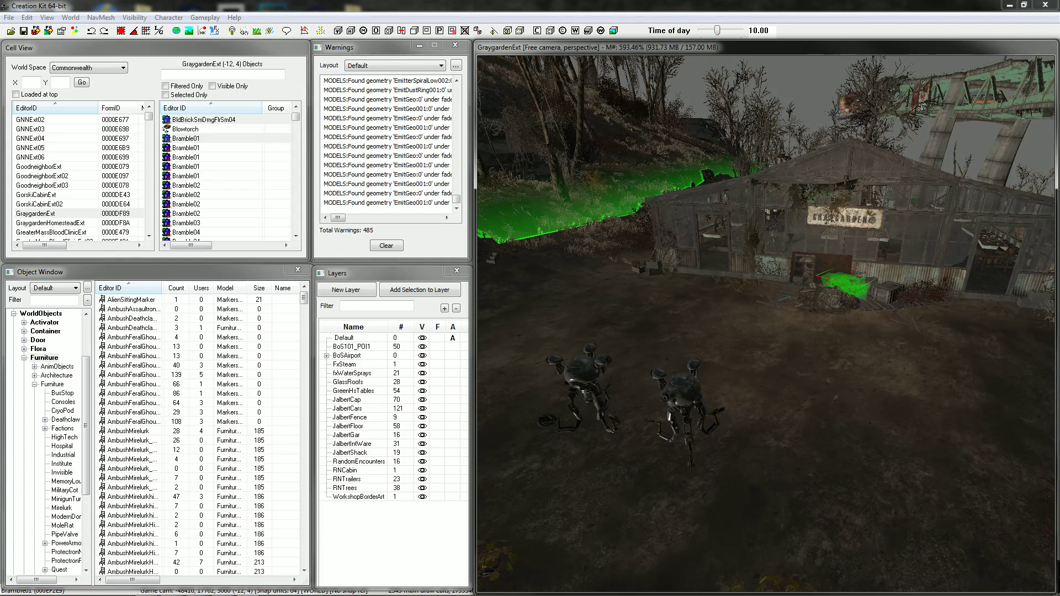
pyautogui.press('a')
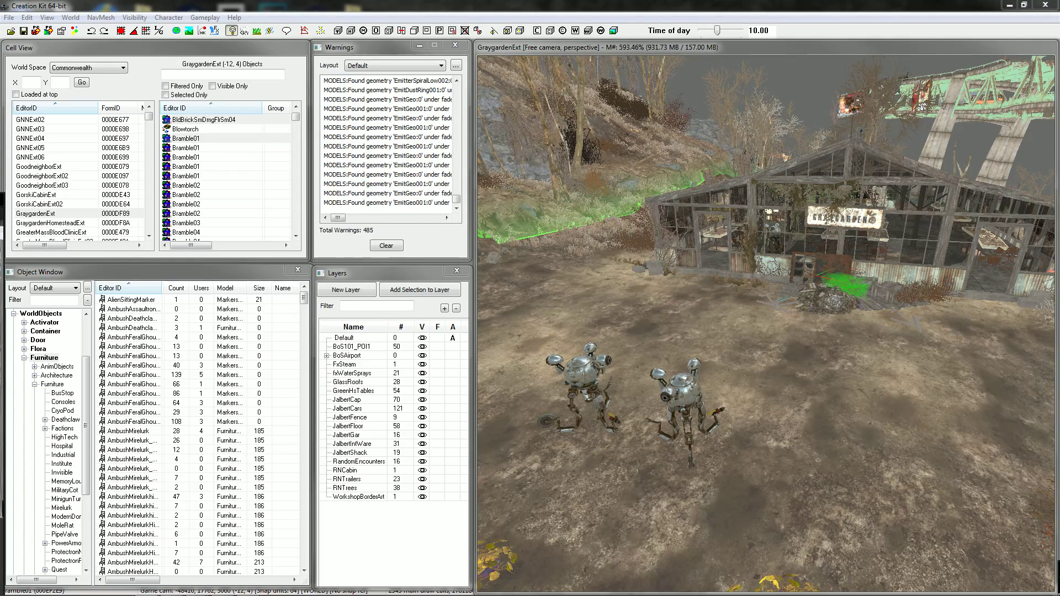
# Select the greenhouse's front door wall and examine the building from different angles and distances.
pyautogui.click(727, 260)
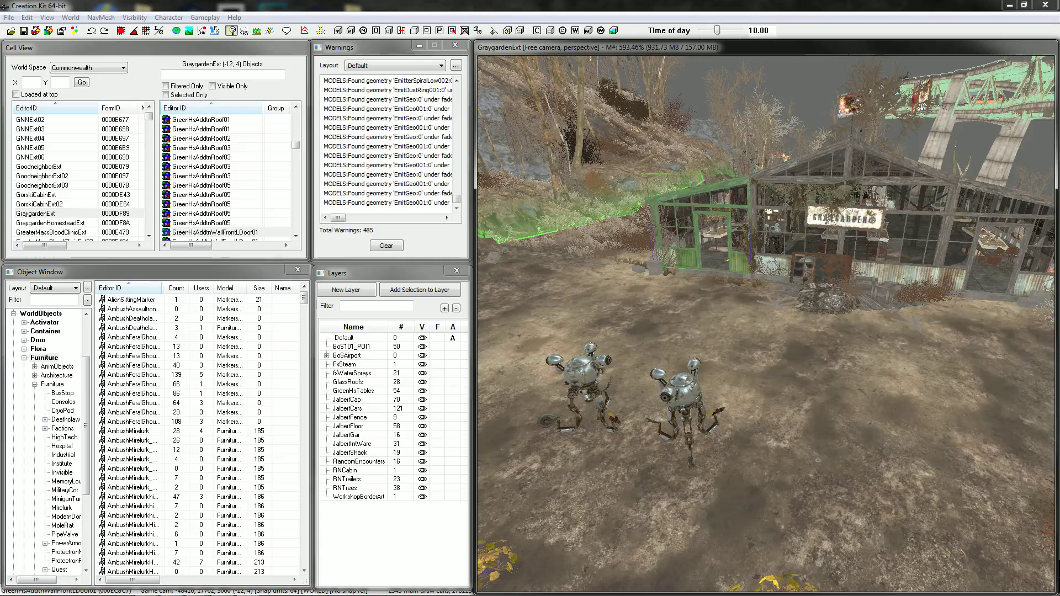
pyautogui.keyDown('shift'); pyautogui.moveTo(845, 352); pyautogui.dragTo(939, 387, button='middle'); pyautogui.keyUp('shift')
pyautogui.scroll(5, 821, 358)
pyautogui.keyDown('shift'); pyautogui.moveTo(947, 302); pyautogui.dragTo(942, 326, button='middle'); pyautogui.keyUp('shift')
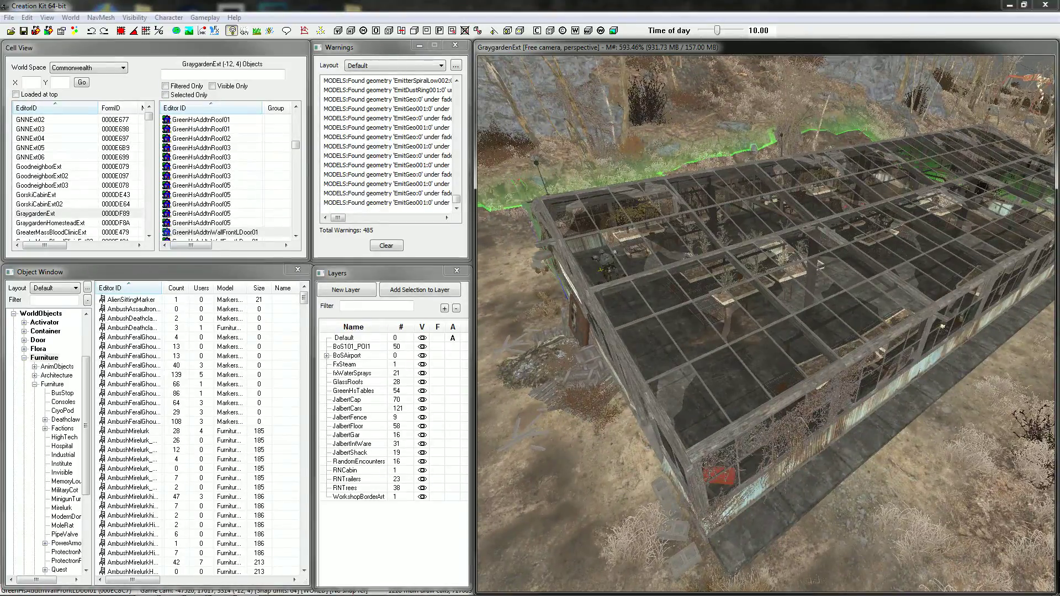
# Select the bramble bush on the rubble beside the greenhouse entrance and move it onto the open ground.
pyautogui.click(559, 358)
pyautogui.keyDown('shift'); pyautogui.moveTo(559, 357); pyautogui.dragTo(756, 212, button='middle'); pyautogui.keyUp('shift')
pyautogui.scroll(-5, 572, 226)
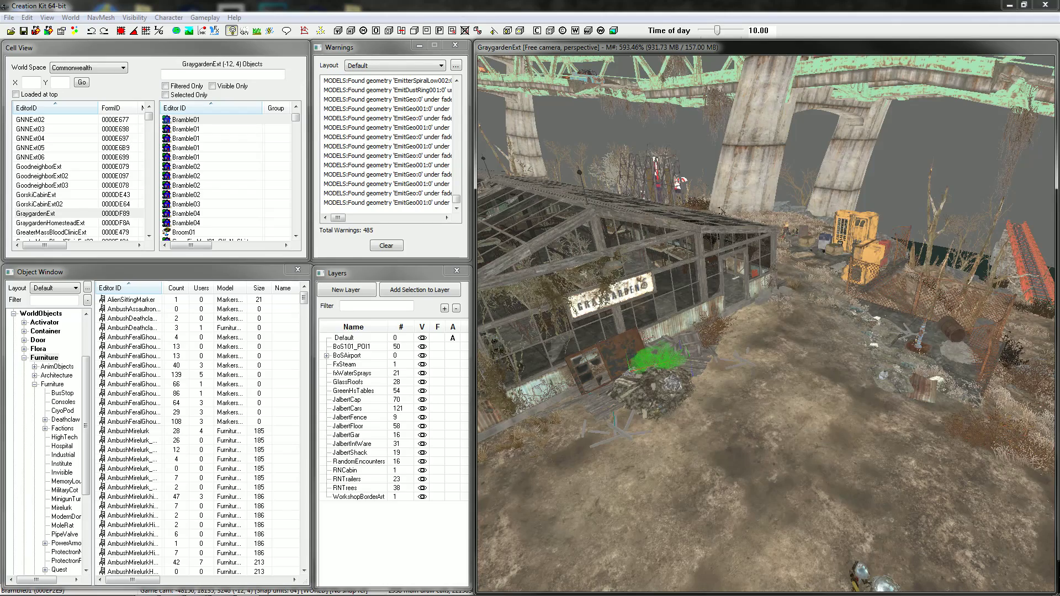
pyautogui.moveTo(656, 359); pyautogui.dragTo(740, 390)
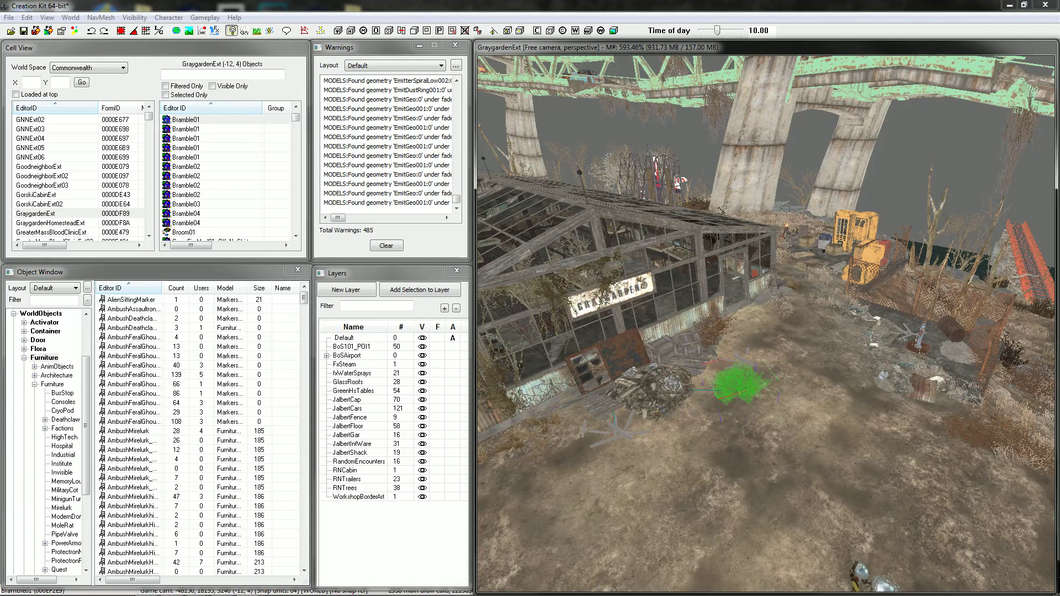
# Try moving the bramble bush back toward the entrance with grid and angle snapping enabled, and switch both snaps off again.
pyautogui.click(133, 32)
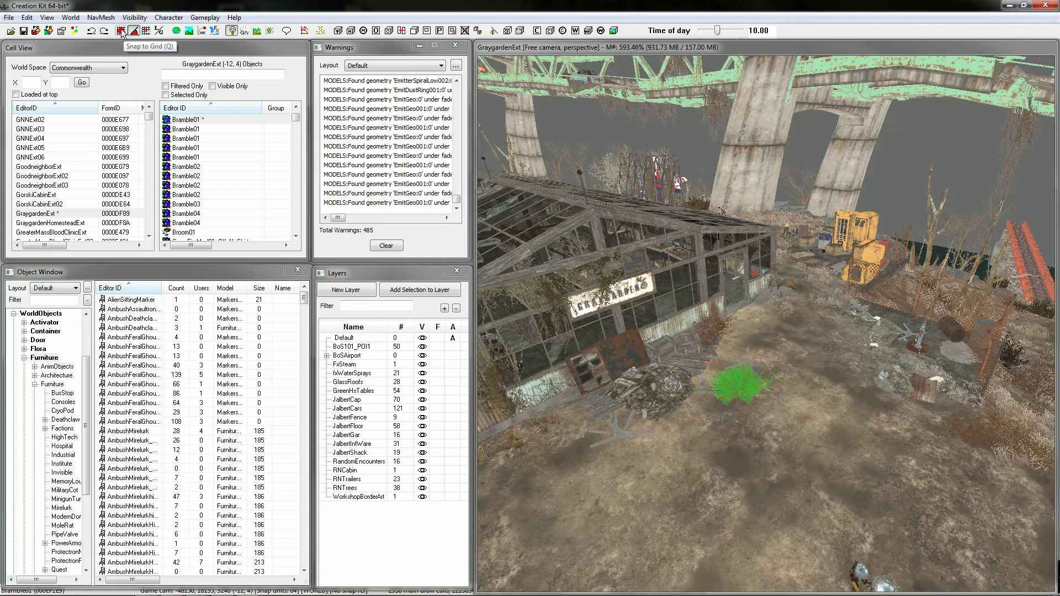
pyautogui.click(122, 32)
pyautogui.moveTo(741, 383); pyautogui.dragTo(701, 349)
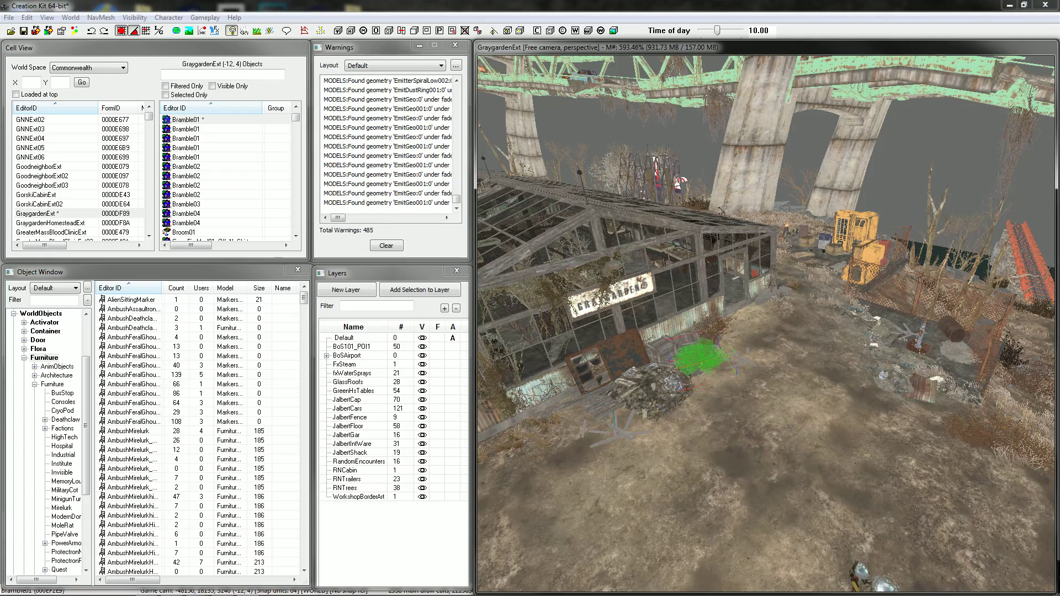
pyautogui.click(120, 31)
pyautogui.click(134, 32)
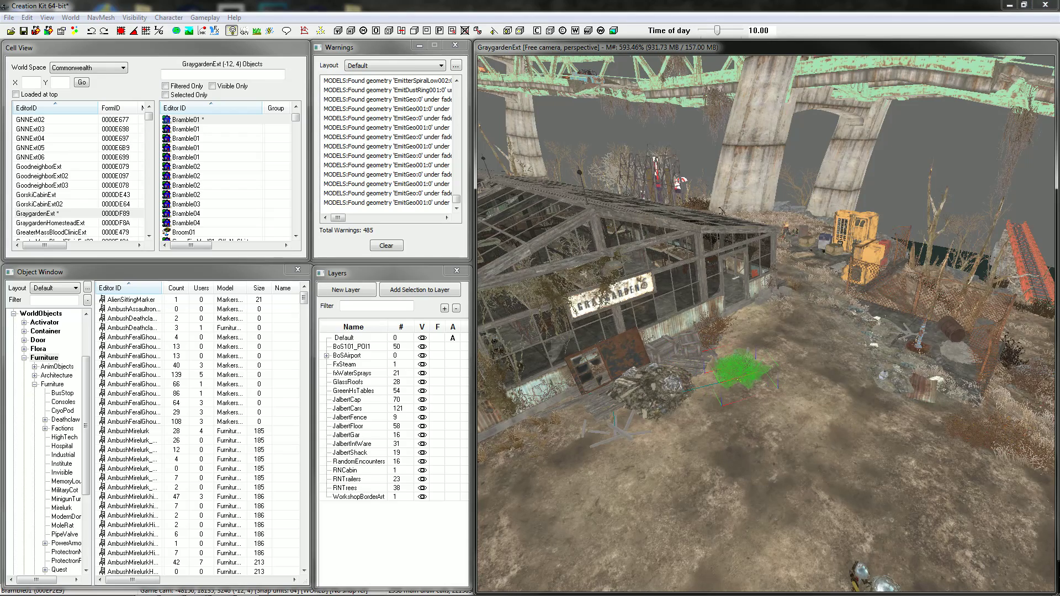
# Scale the bramble bush up to several times its size and raise it over the greenhouse roof.
pyautogui.moveTo(741, 371); pyautogui.dragTo(839, 384)
pyautogui.moveTo(768, 378); pyautogui.dragTo(559, 155)
pyautogui.press('z')
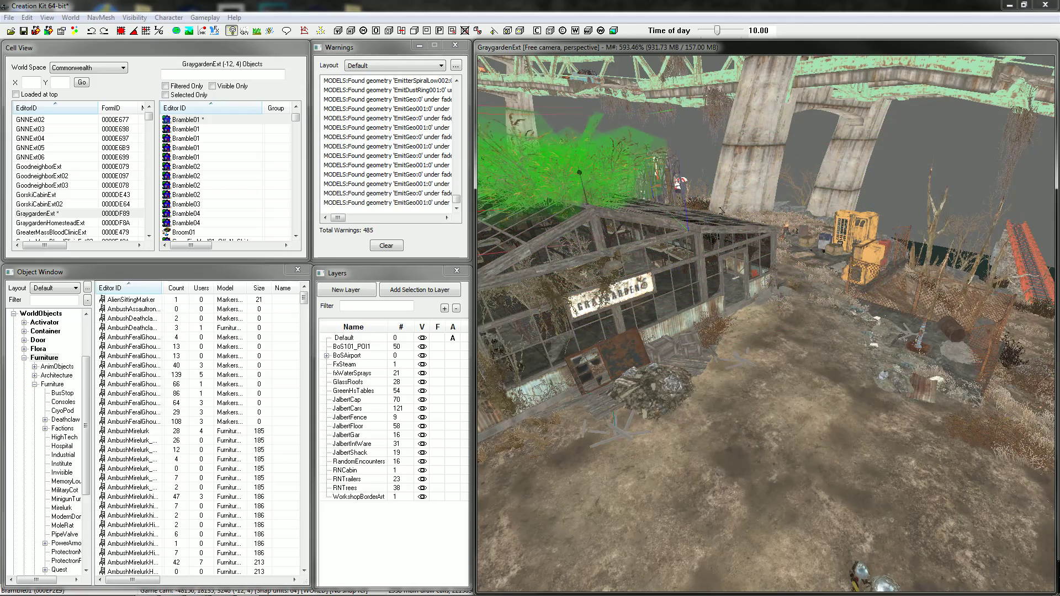
# Duplicate the wooden crate behind the rubble pile, enlarge the copy and rotate it beside the greenhouse.
pyautogui.click(690, 343)
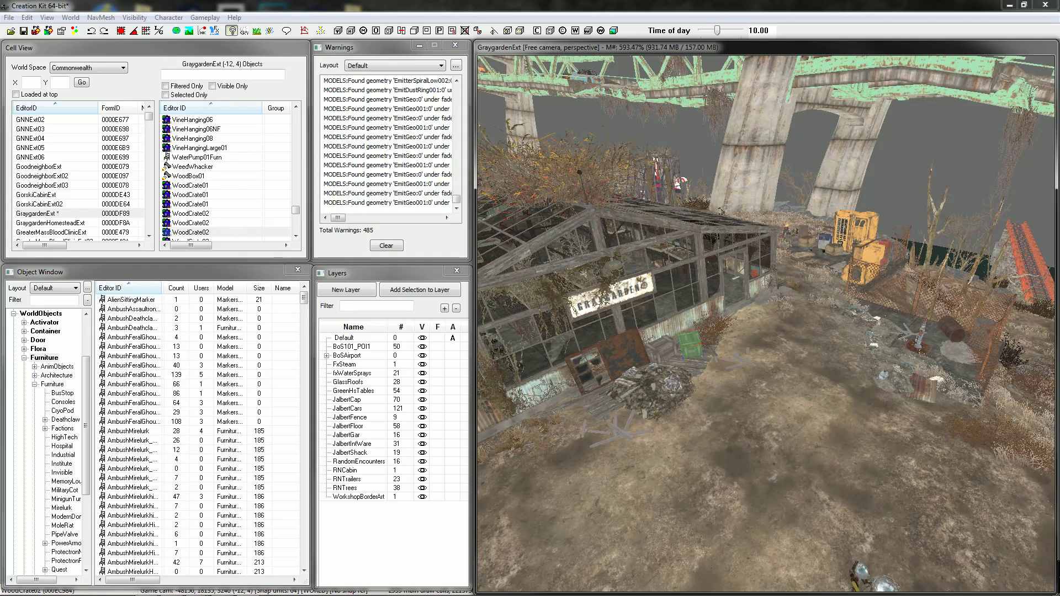
pyautogui.hotkey('ctrl', 'd')
pyautogui.moveTo(690, 345)
pyautogui.mouseDown()
pyautogui.moveTo(691, 362)
pyautogui.moveTo(704, 357)
pyautogui.mouseUp()
pyautogui.press('s')
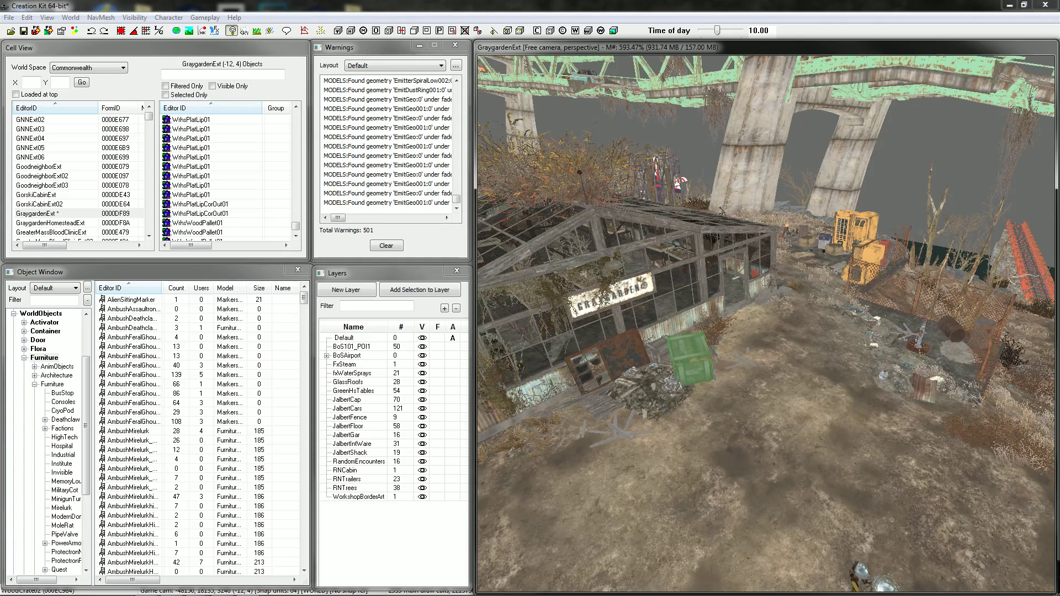
pyautogui.moveTo(691, 360); pyautogui.dragTo(740, 359, button='right')
# Duplicate the rubble pile by the greenhouse entrance and place the copy on the open ground beyond the crate.
pyautogui.click(650, 390)
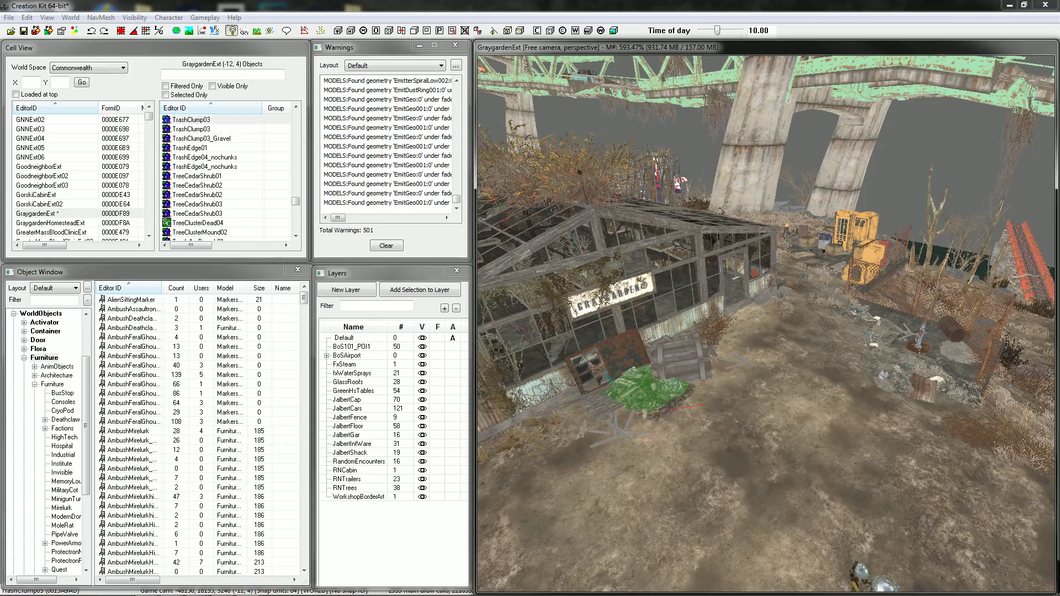
pyautogui.hotkey('ctrl', 's')
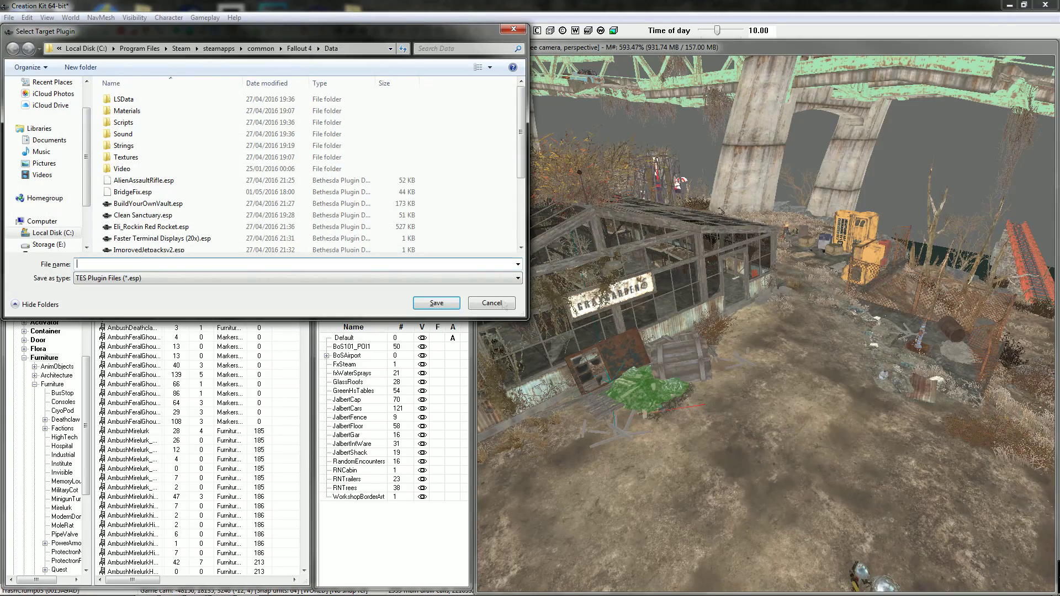
pyautogui.click(501, 303)
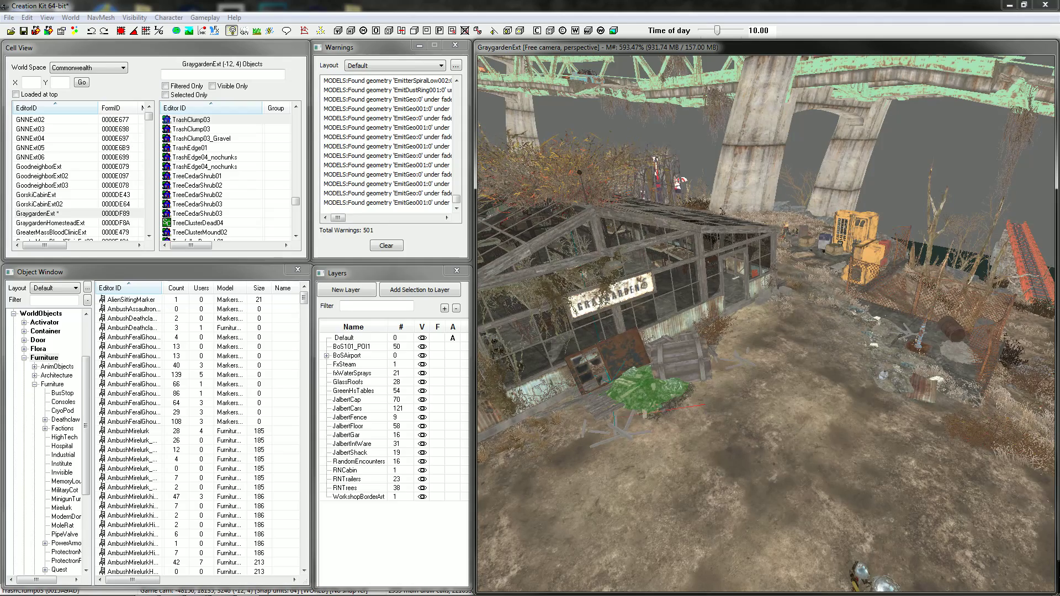
pyautogui.moveTo(647, 390); pyautogui.dragTo(771, 351)
pyautogui.press('z')
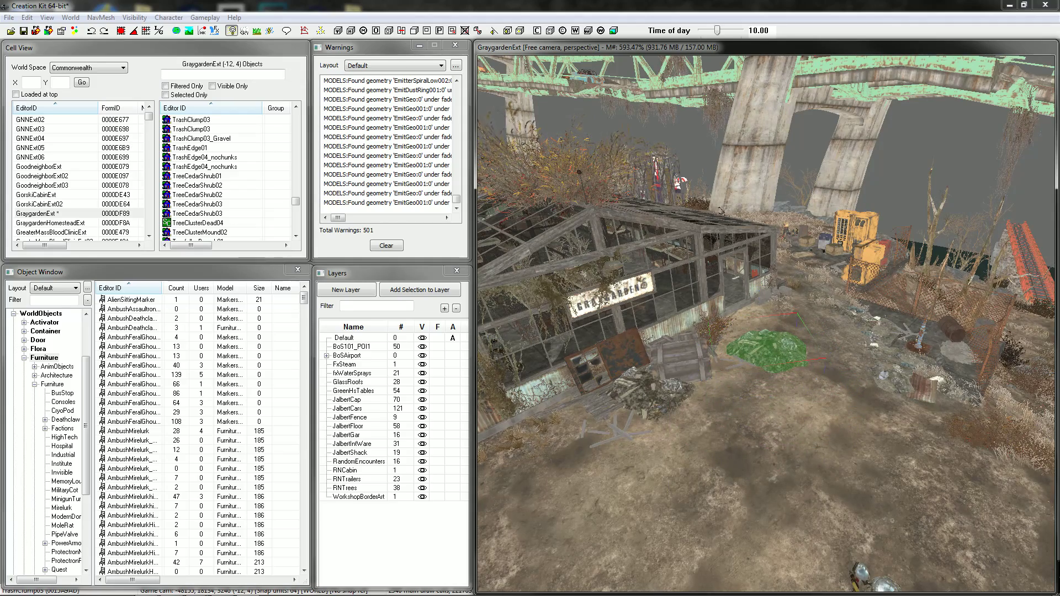
# Duplicate the small gravel trash pile near the fence and place the copy in front of the rubble pile by the greenhouse.
pyautogui.click(892, 381)
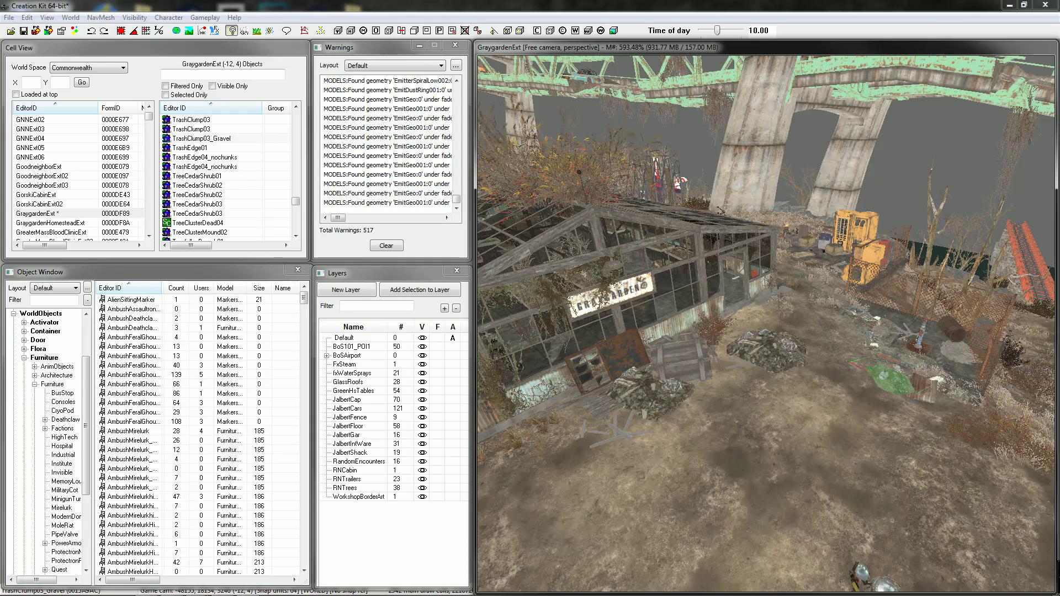
pyautogui.moveTo(892, 381); pyautogui.dragTo(828, 376)
pyautogui.press('z')
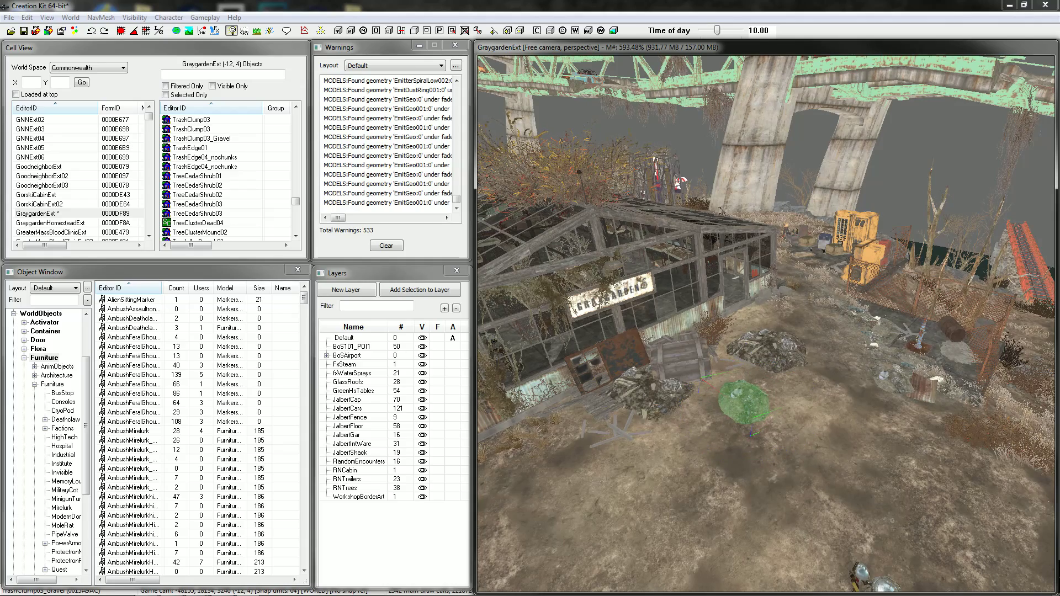
# Select the metal barrel by the fence, switch to the enlarged wooden crate beside the greenhouse, and turn that crate about its vertical axis.
pyautogui.click(951, 329)
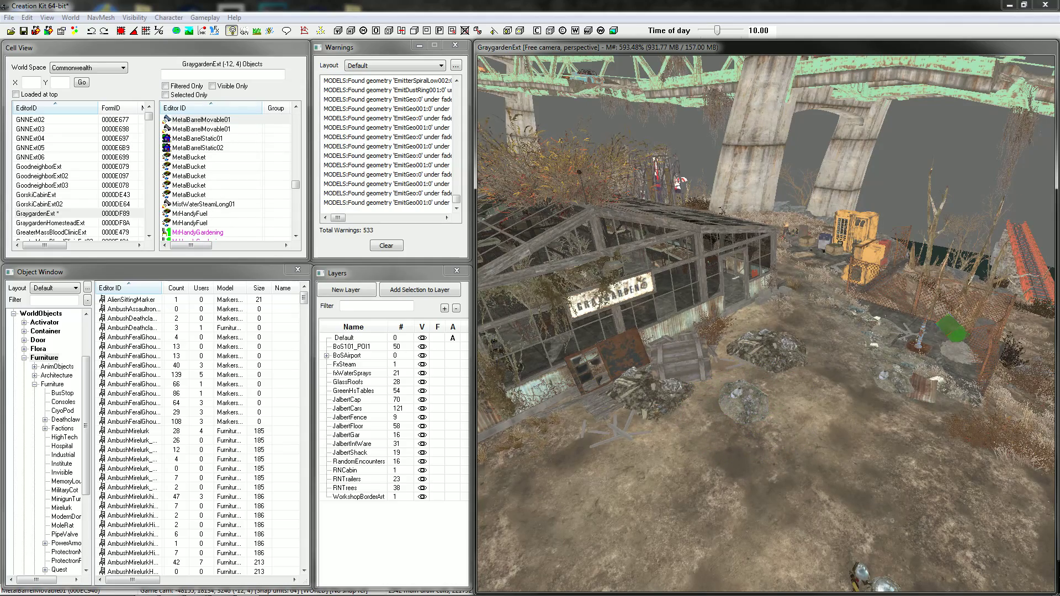
pyautogui.click(682, 359)
pyautogui.moveTo(682, 359); pyautogui.dragTo(710, 359, button='right')
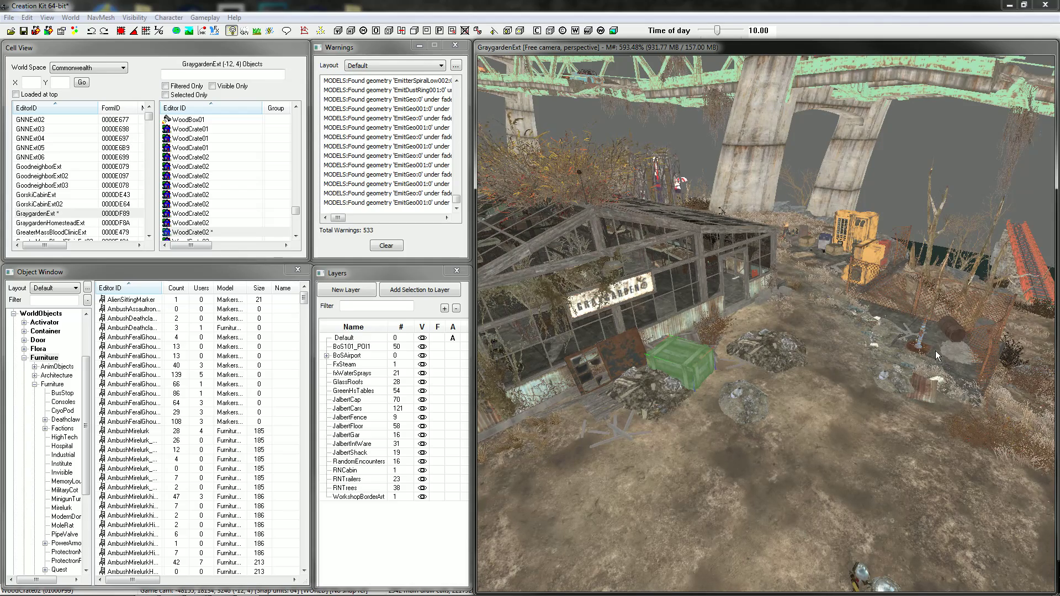
# Move the metal barrel from the fence to the gravel pile in front of the greenhouse, raise it and scale it up.
pyautogui.click(949, 330)
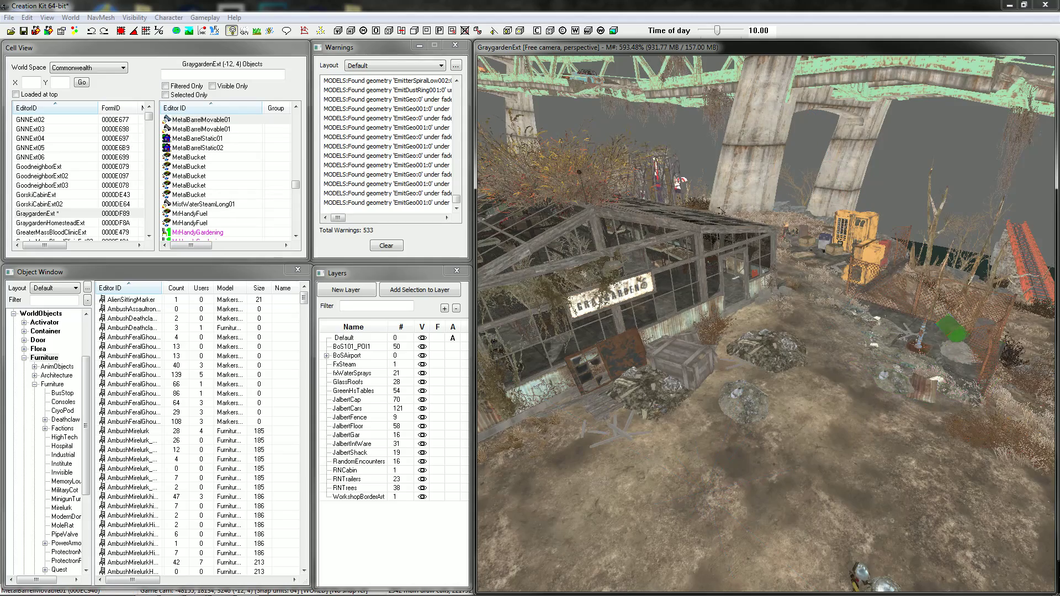
pyautogui.moveTo(950, 330); pyautogui.dragTo(884, 406)
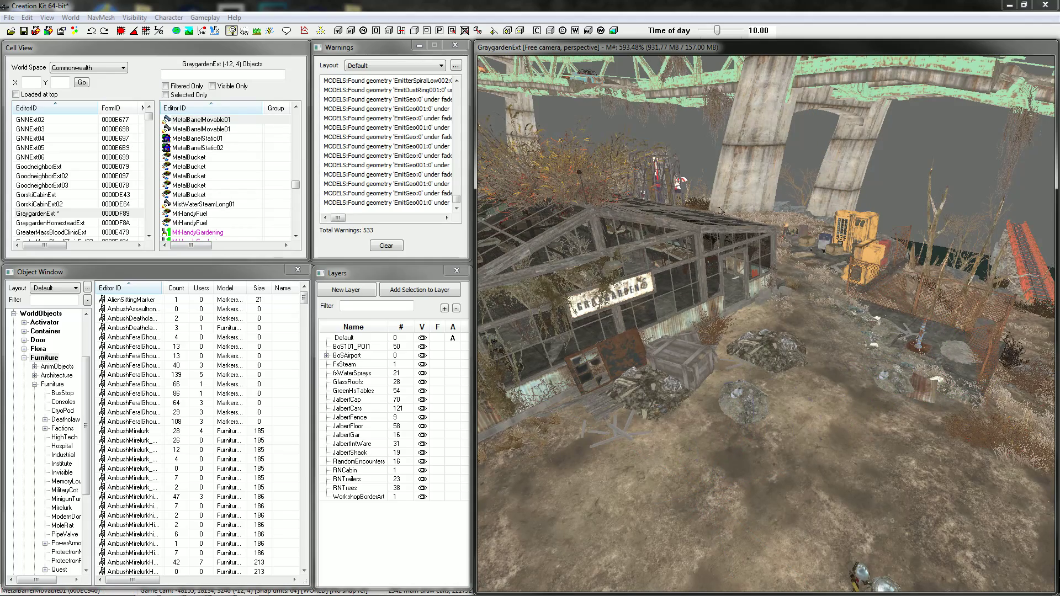
pyautogui.press('z')
pyautogui.moveTo(754, 438); pyautogui.dragTo(783, 415)
pyautogui.press('s')
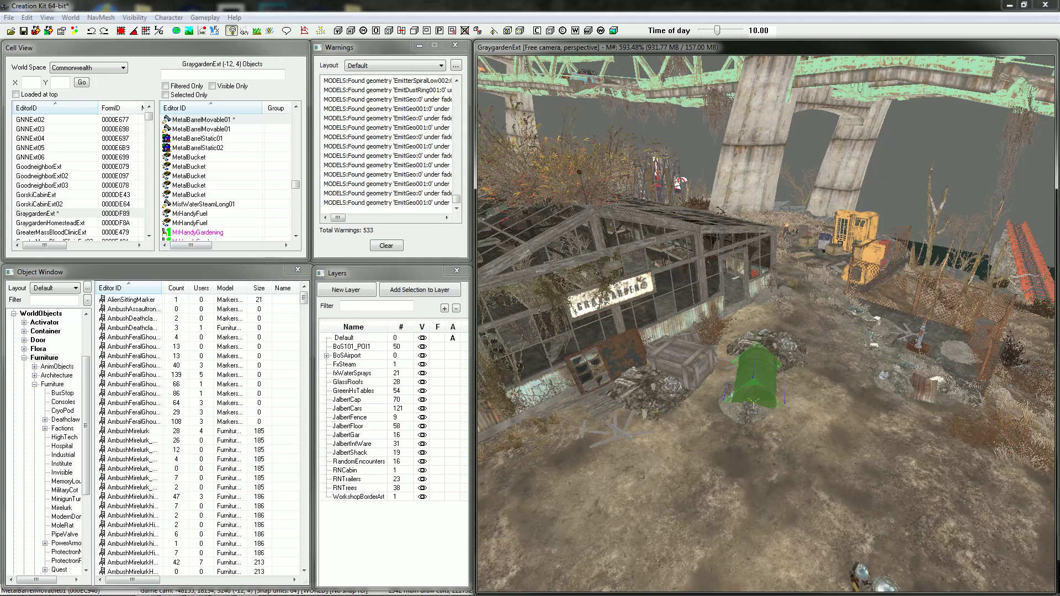
# Show the rotation gizmo on the enlarged barrel and rotate the barrel freely around its blue, red and green axes.
pyautogui.press('w')
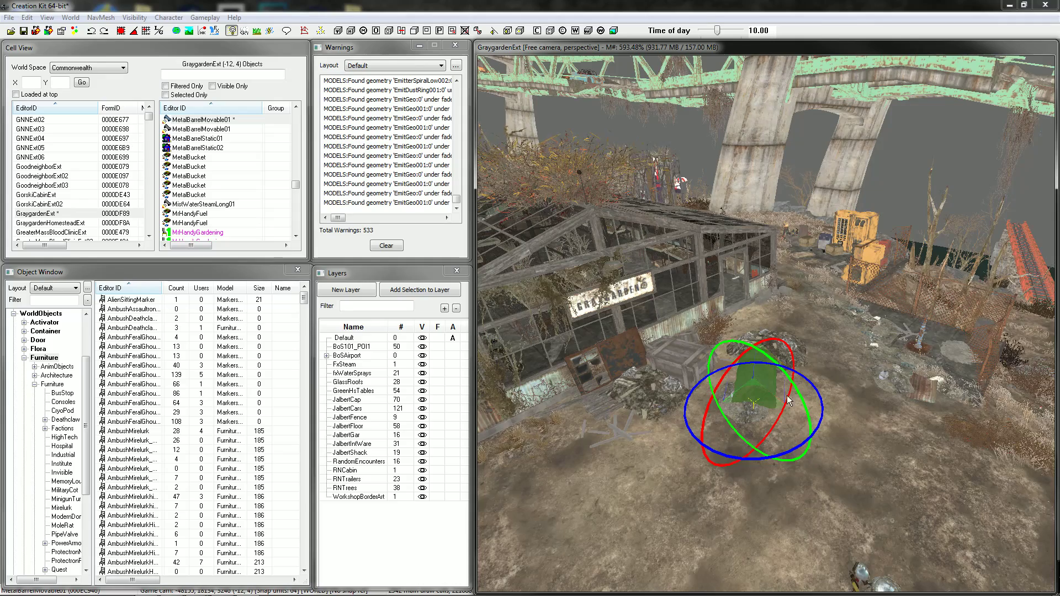
pyautogui.moveTo(791, 399); pyautogui.dragTo(717, 456)
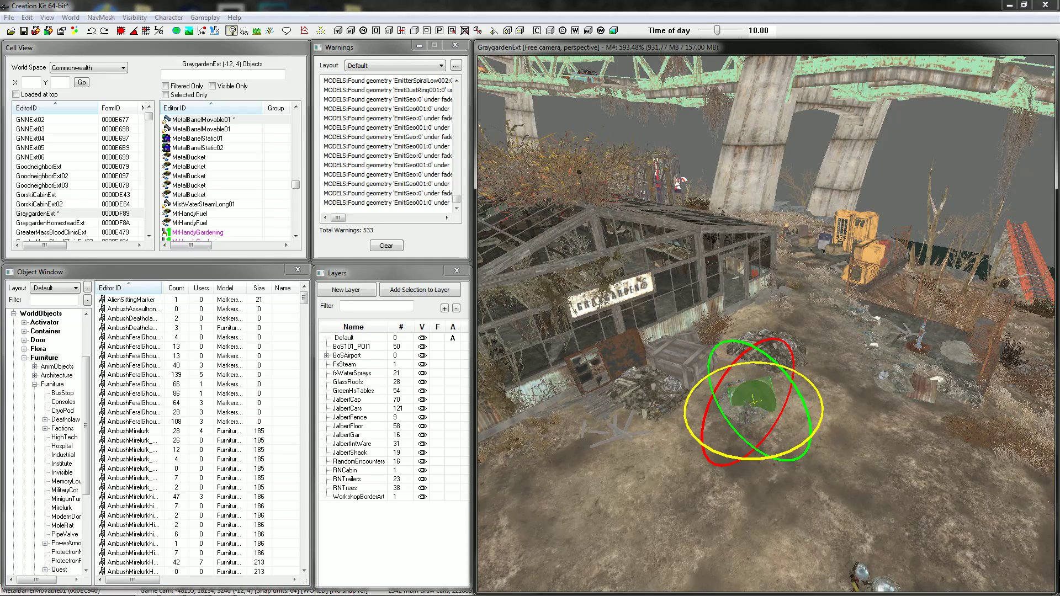
pyautogui.moveTo(792, 376); pyautogui.dragTo(779, 420)
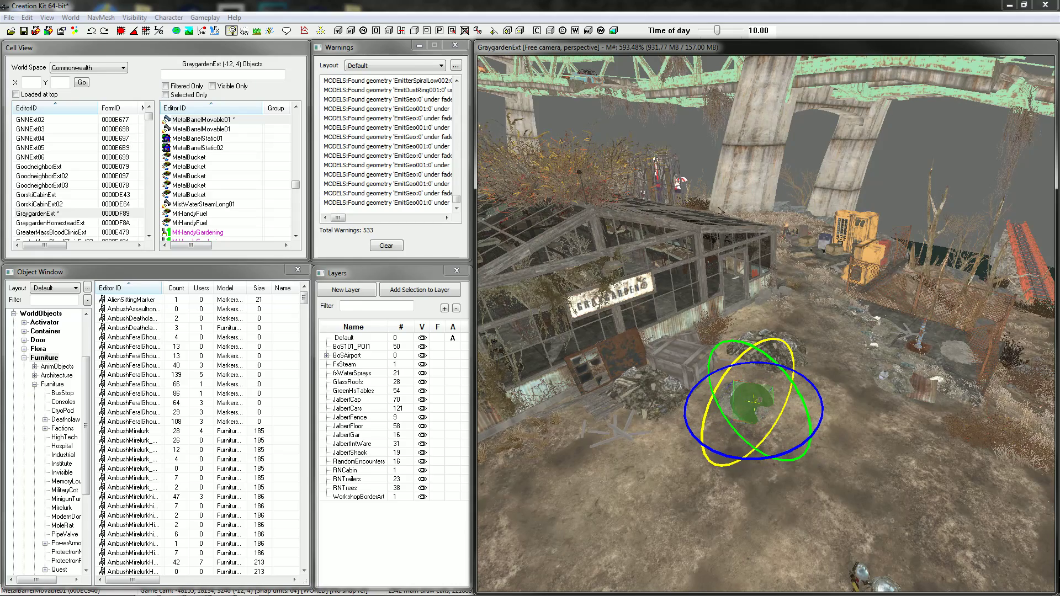
pyautogui.moveTo(795, 384); pyautogui.dragTo(808, 420)
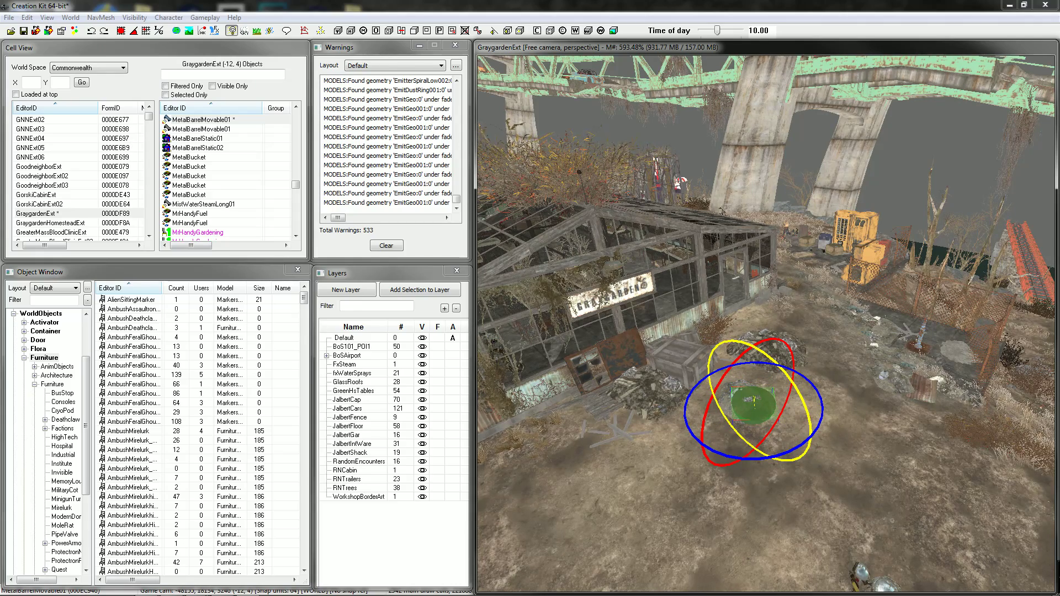
pyautogui.moveTo(808, 420); pyautogui.dragTo(810, 430)
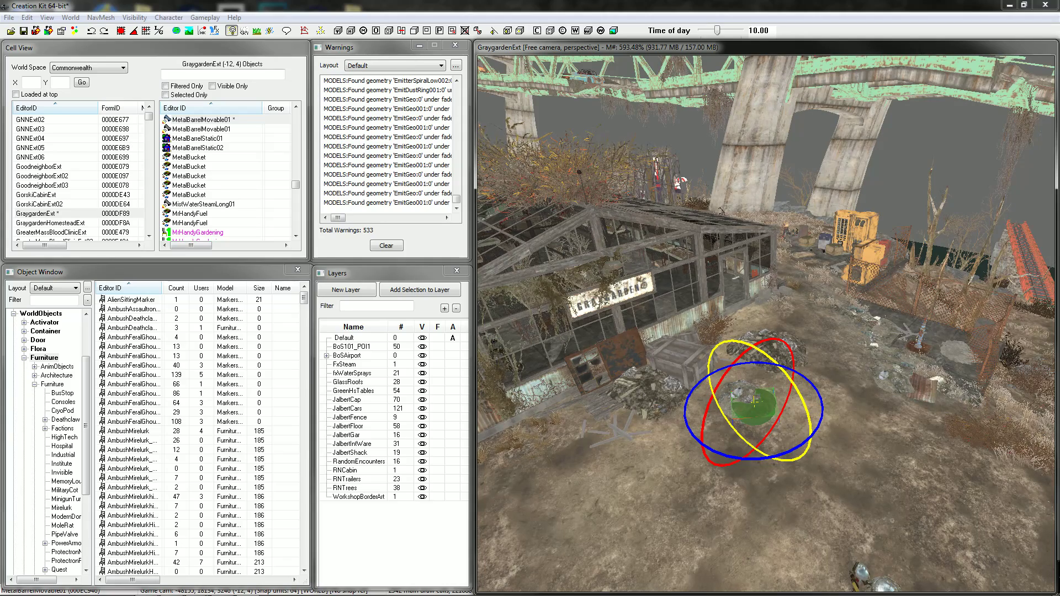
# Move the tilted barrel away from the gravel pile onto the open ground and raise it above the surface.
pyautogui.press('w')
pyautogui.moveTo(756, 407); pyautogui.dragTo(820, 434)
pyautogui.press('w')
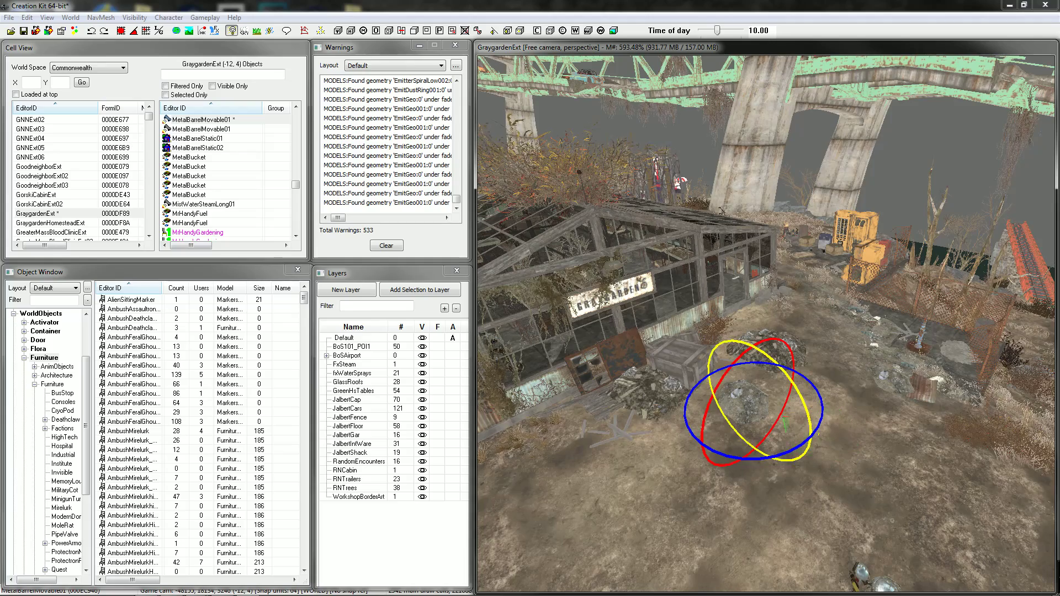
pyautogui.press('w')
pyautogui.press('z')
pyautogui.moveTo(820, 435); pyautogui.dragTo(825, 369)
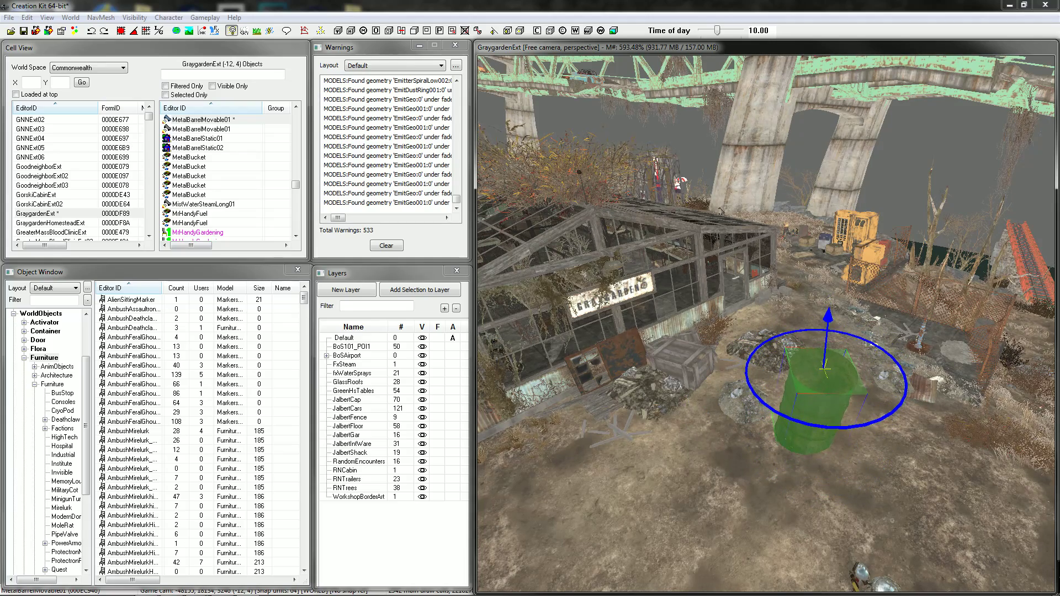
# Turn on angle snapping, rotate the barrel around each axis in snapped increments, and stand it upright on the gravel pile.
pyautogui.click(136, 33)
pyautogui.click(135, 32)
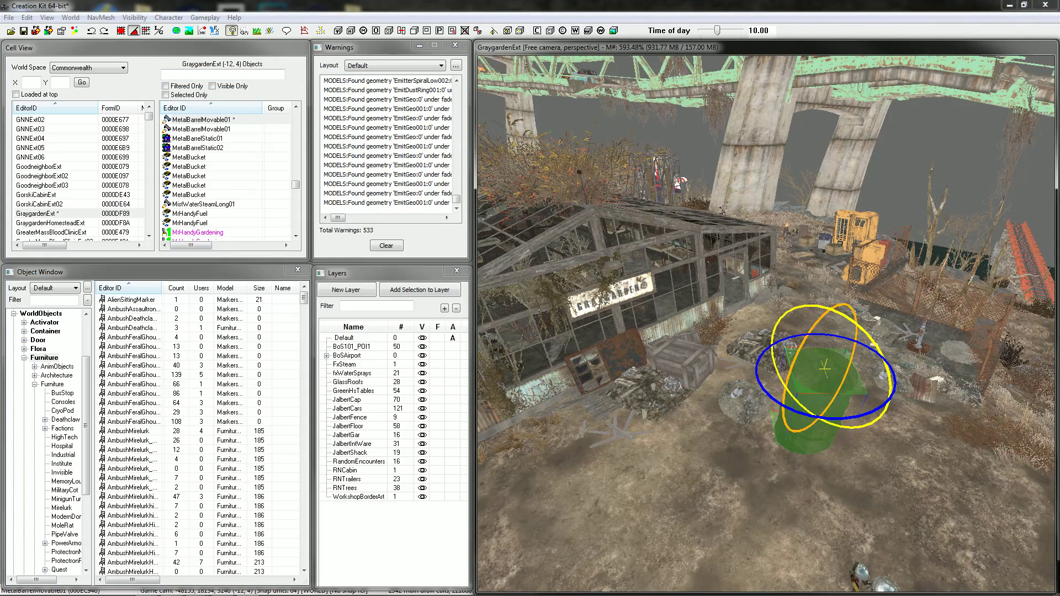
pyautogui.click(871, 362)
pyautogui.click(844, 373)
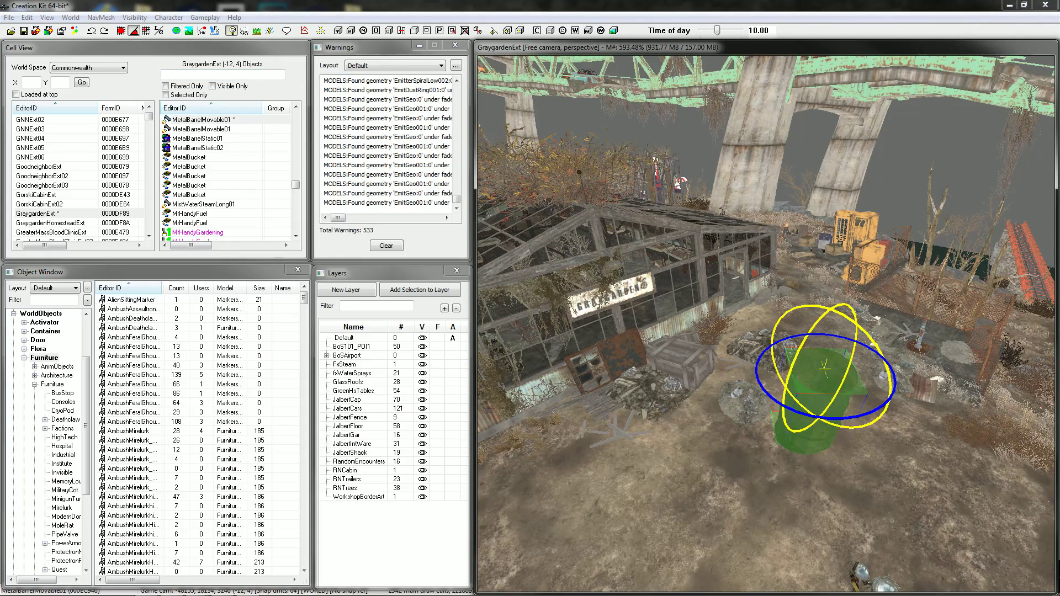
pyautogui.moveTo(855, 326); pyautogui.dragTo(905, 332)
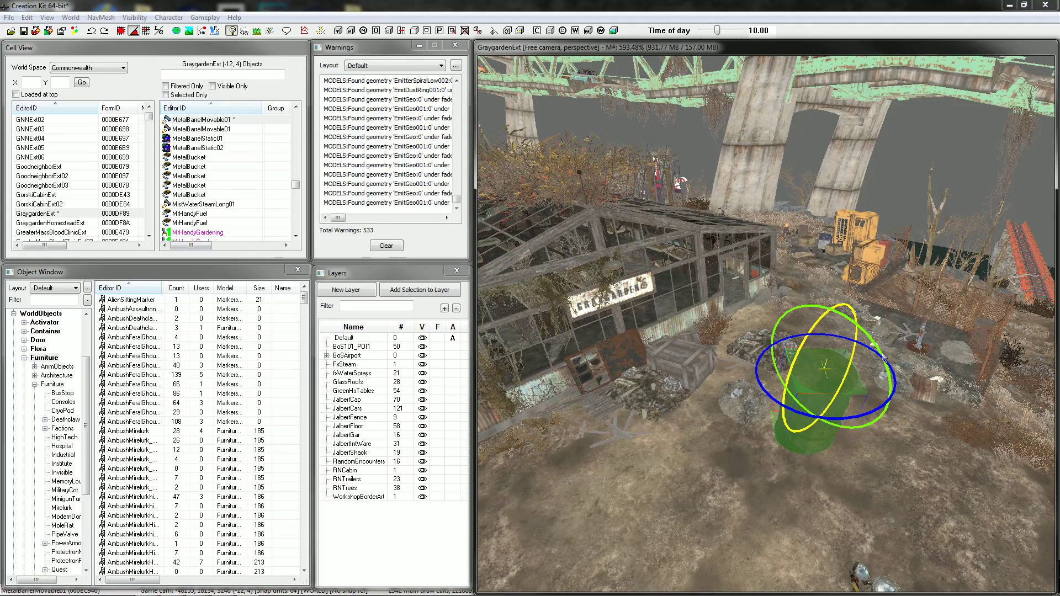
pyautogui.moveTo(890, 375); pyautogui.dragTo(916, 381)
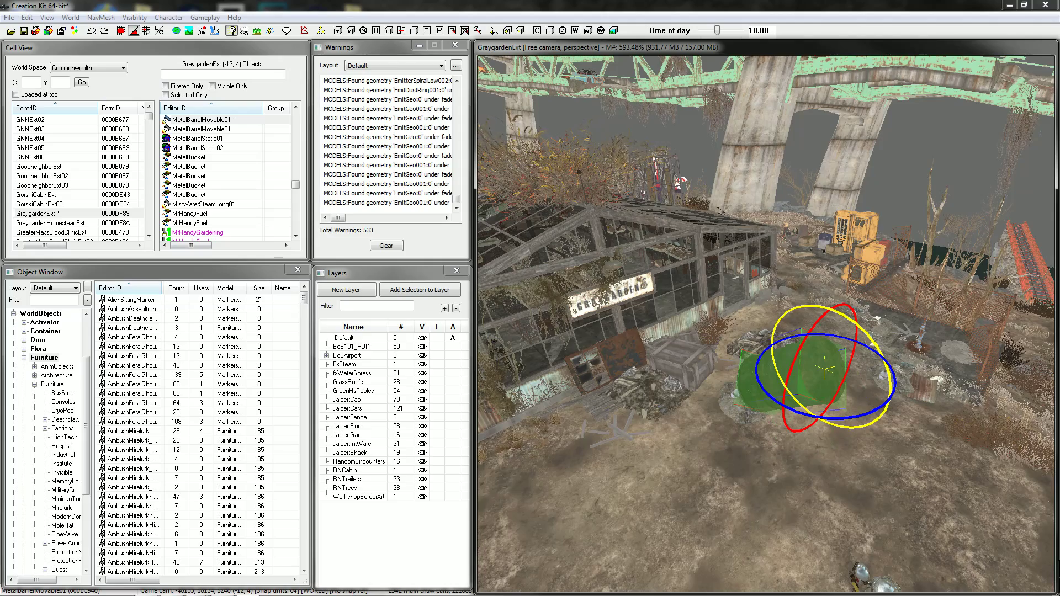
pyautogui.moveTo(824, 370); pyautogui.dragTo(825, 367)
pyautogui.moveTo(890, 381)
pyautogui.mouseDown()
pyautogui.moveTo(914, 389)
pyautogui.moveTo(894, 384)
pyautogui.mouseUp()
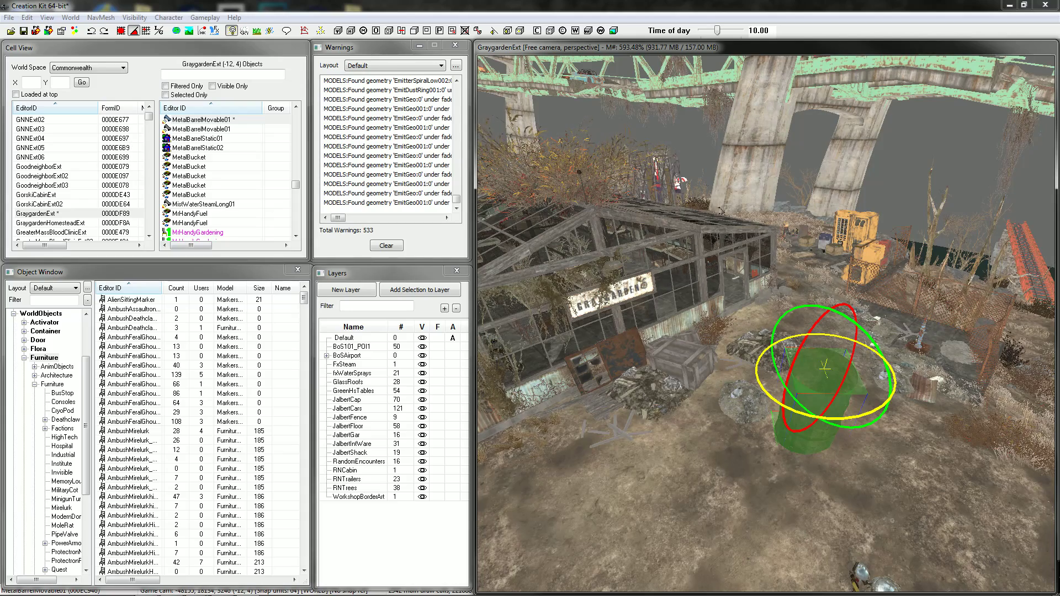
pyautogui.moveTo(825, 367); pyautogui.dragTo(753, 335)
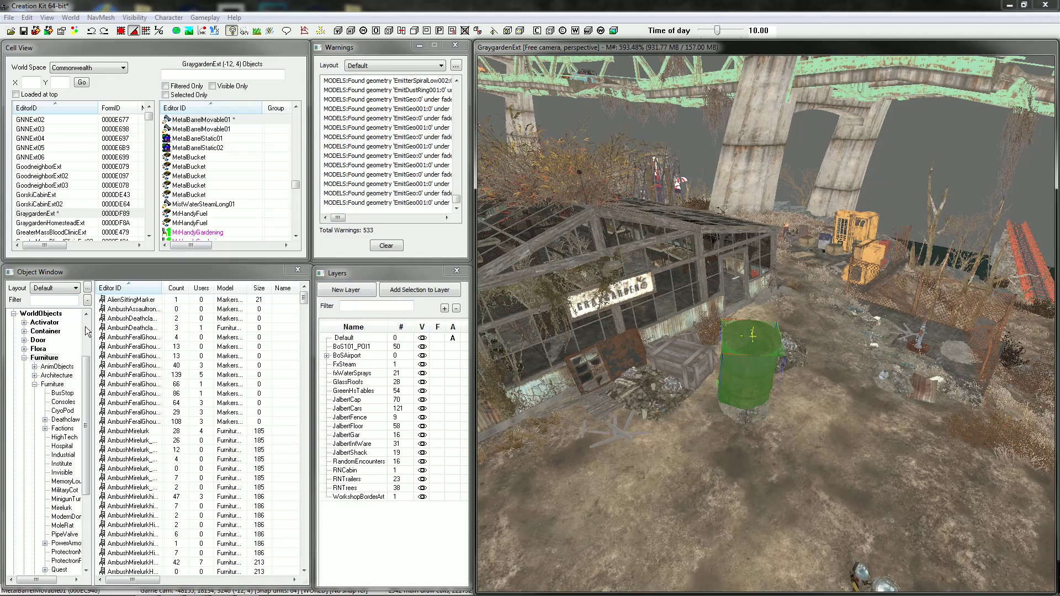
# List the HighTech furniture objects, delete the enlarged barrel from the cell, and select the gravel trash pile near the fence.
pyautogui.click(64, 437)
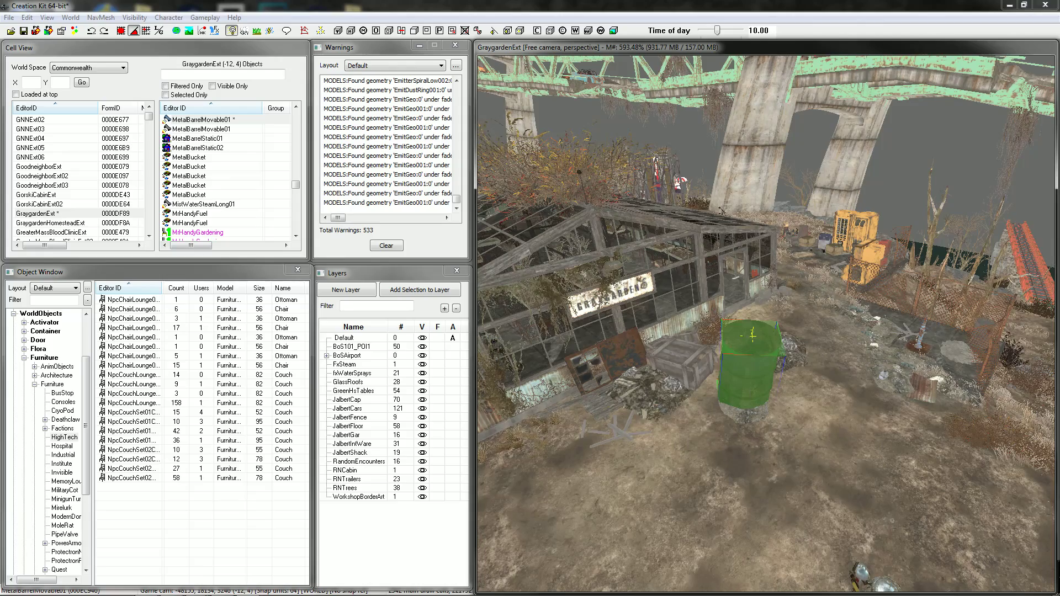
pyautogui.press('Delete')
pyautogui.click(946, 388)
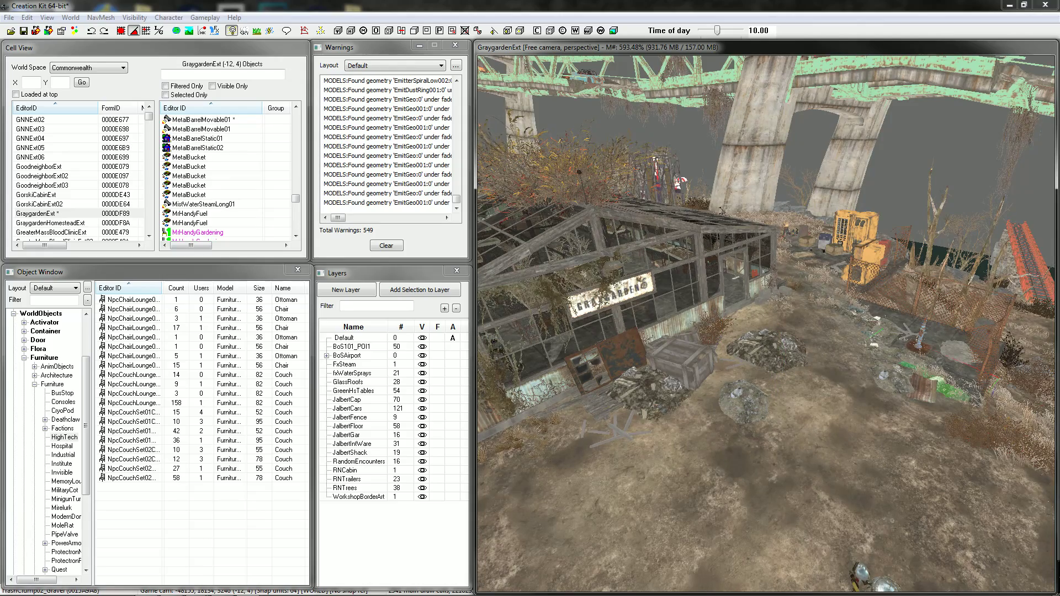
# Bring the open ground before the greenhouse into view and collapse the object tree to show only the WorldObjects categories.
pyautogui.keyDown('shift'); pyautogui.moveTo(945, 388); pyautogui.dragTo(680, 472, button='middle'); pyautogui.keyUp('shift')
pyautogui.scroll(10, 682, 472)
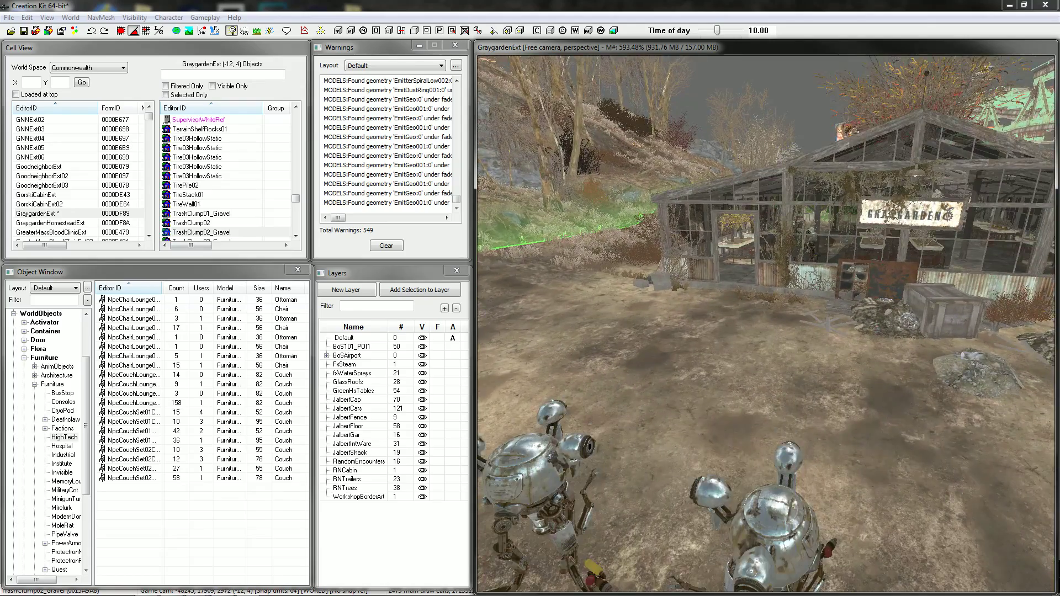
pyautogui.scroll(2, 766, 323)
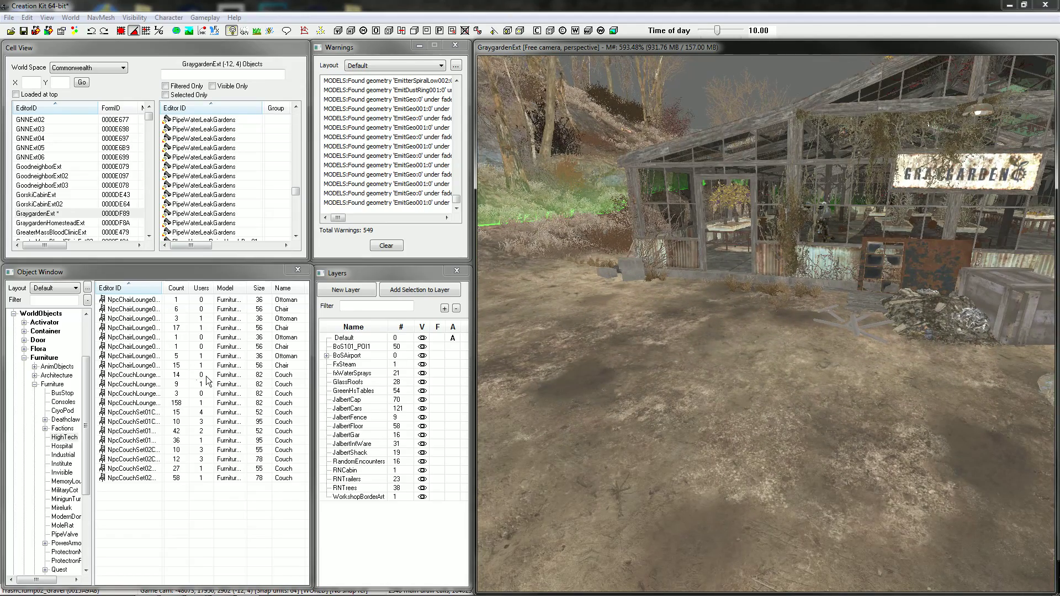
pyautogui.click(43, 357)
pyautogui.scroll(3, 26, 343)
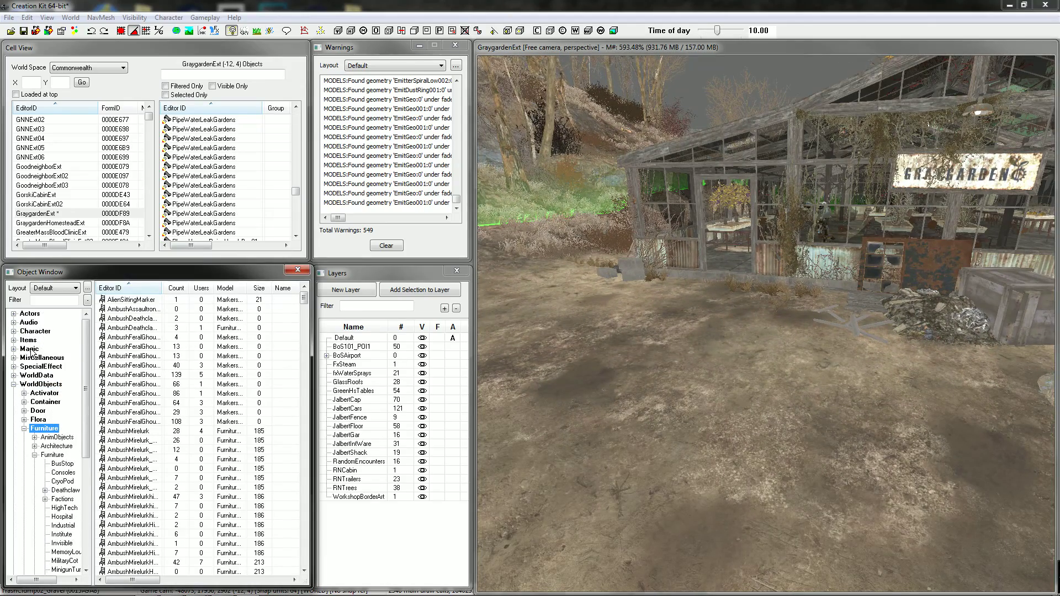
pyautogui.click(24, 429)
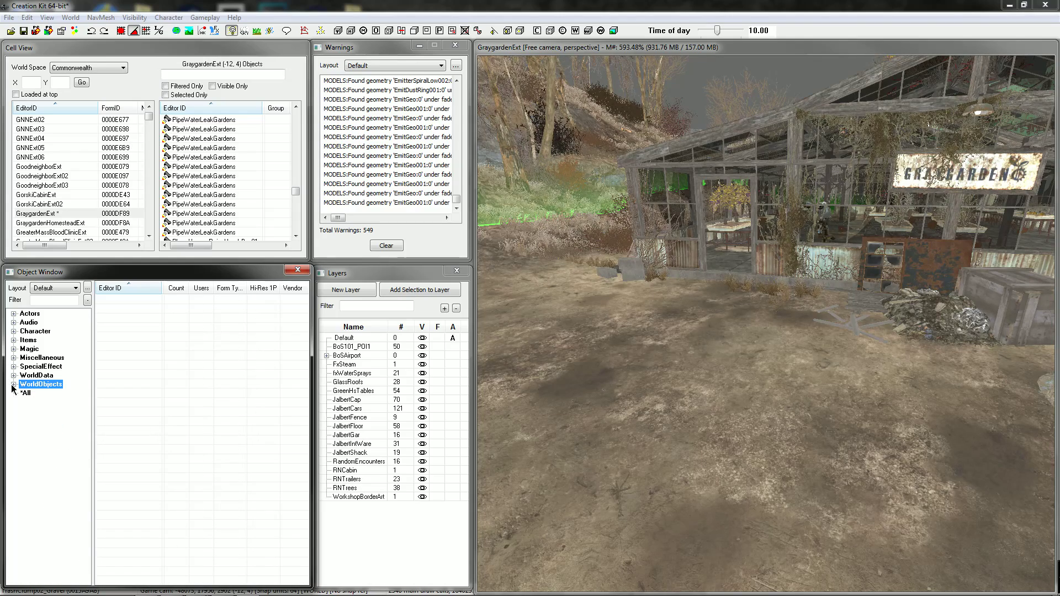
pyautogui.click(14, 385)
pyautogui.click(14, 385)
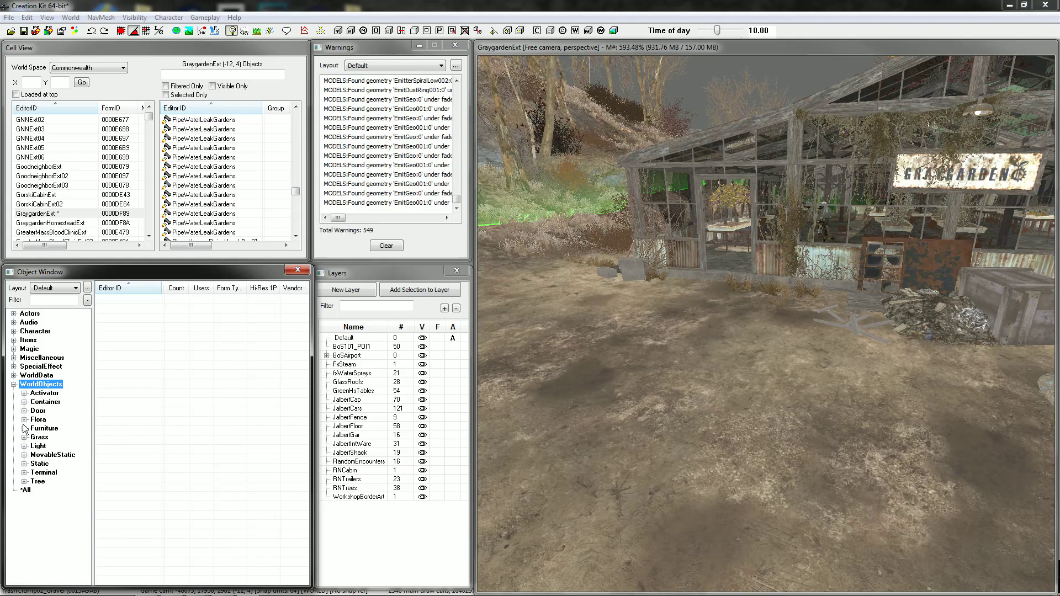
# Find HollowedOutRockChest among the Landscape Rocks containers, place it on the ground before the greenhouse and rotate it -90 degrees about Z.
pyautogui.click(24, 402)
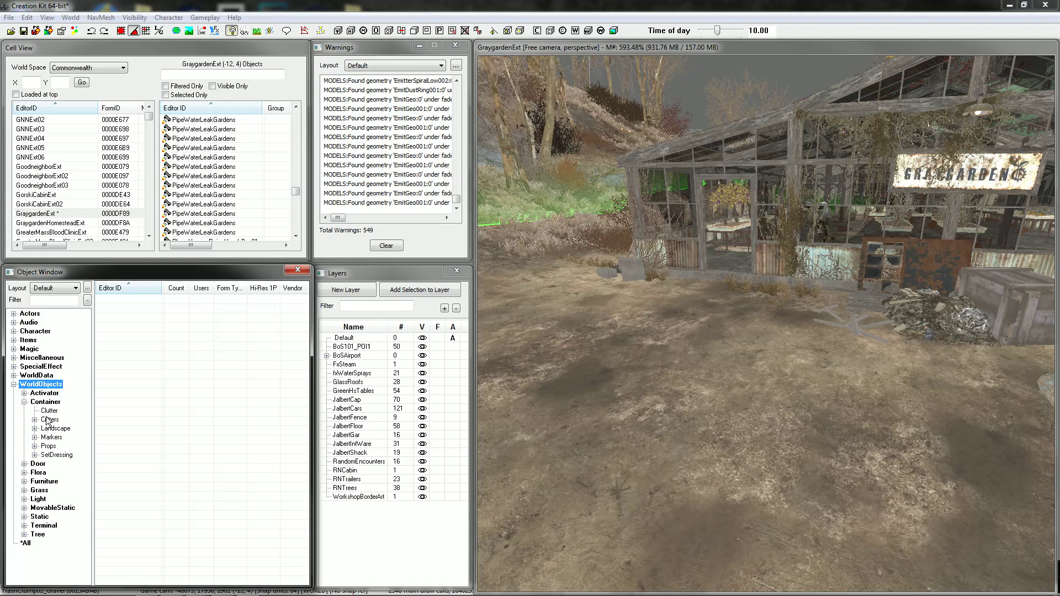
pyautogui.click(48, 410)
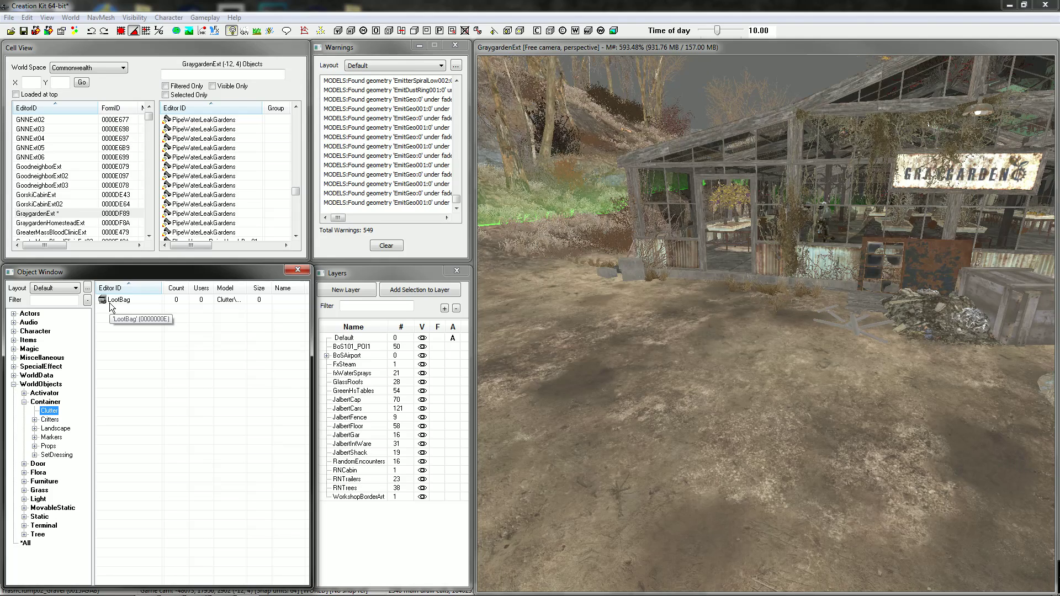
pyautogui.click(35, 429)
pyautogui.click(59, 437)
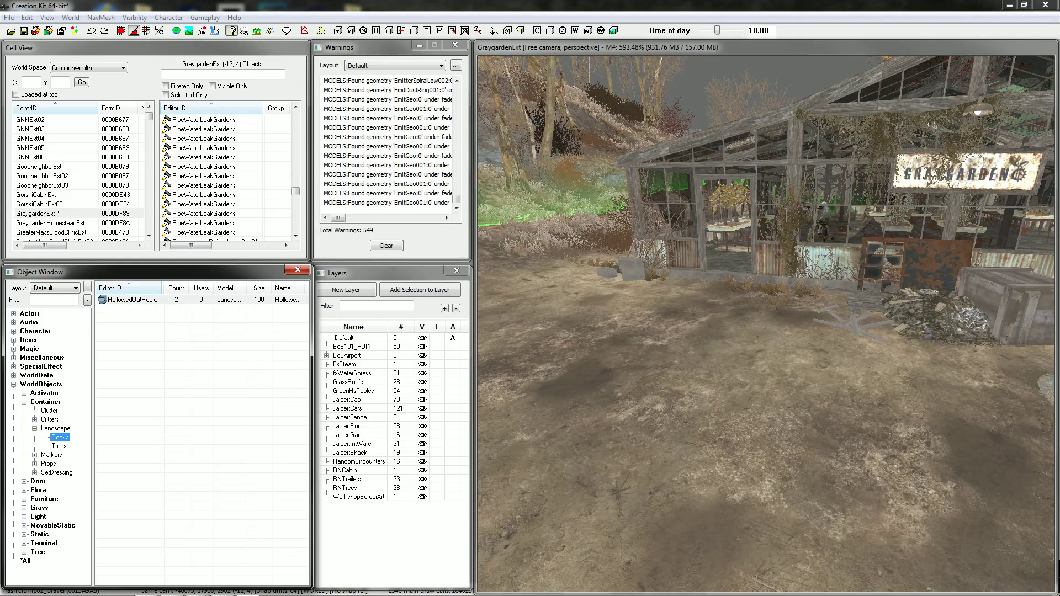
pyautogui.moveTo(133, 299); pyautogui.dragTo(798, 407)
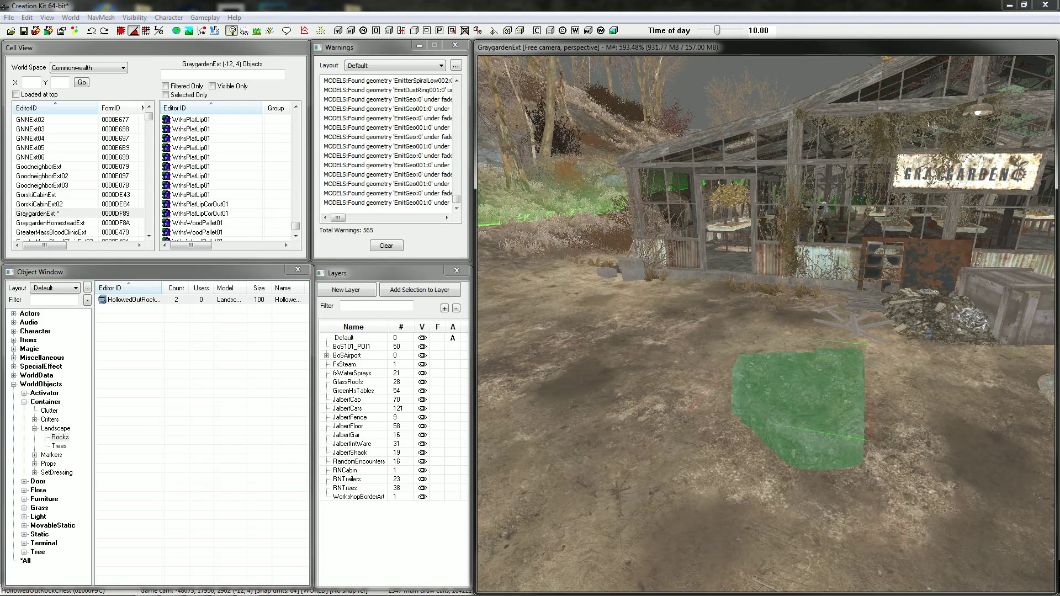
pyautogui.moveTo(797, 407); pyautogui.dragTo(811, 408, button='right')
# Open the placed rock chest's reference properties and look through its property pages through to Attach Ref and NavMesh Import Option.
pyautogui.doubleClick(809, 410)
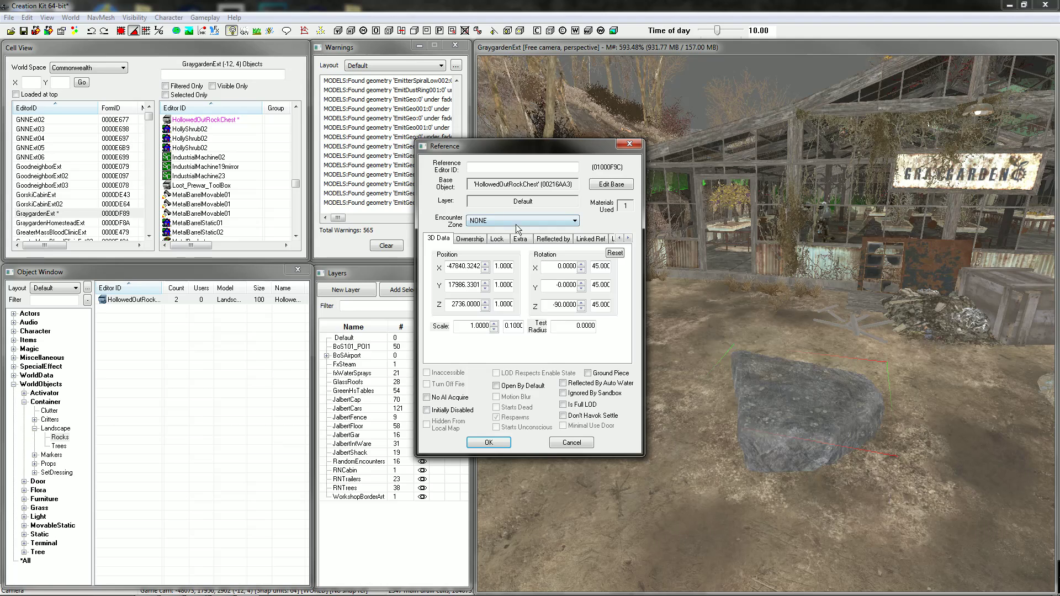
pyautogui.click(629, 239)
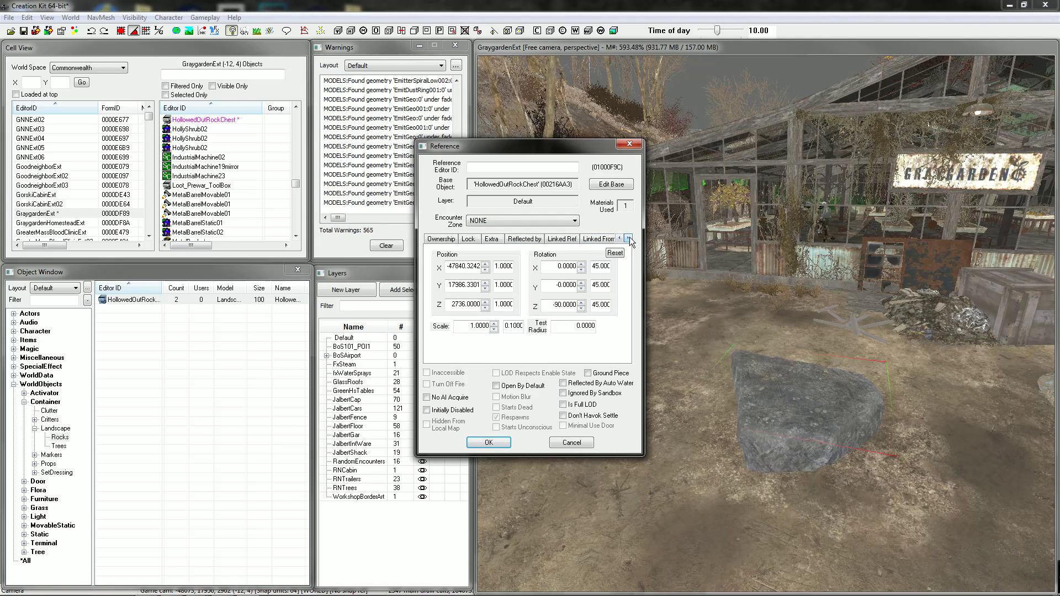
pyautogui.click(628, 239)
pyautogui.click(628, 239)
pyautogui.click(628, 238)
pyautogui.click(628, 238)
pyautogui.click(628, 239)
pyautogui.click(628, 238)
pyautogui.click(628, 239)
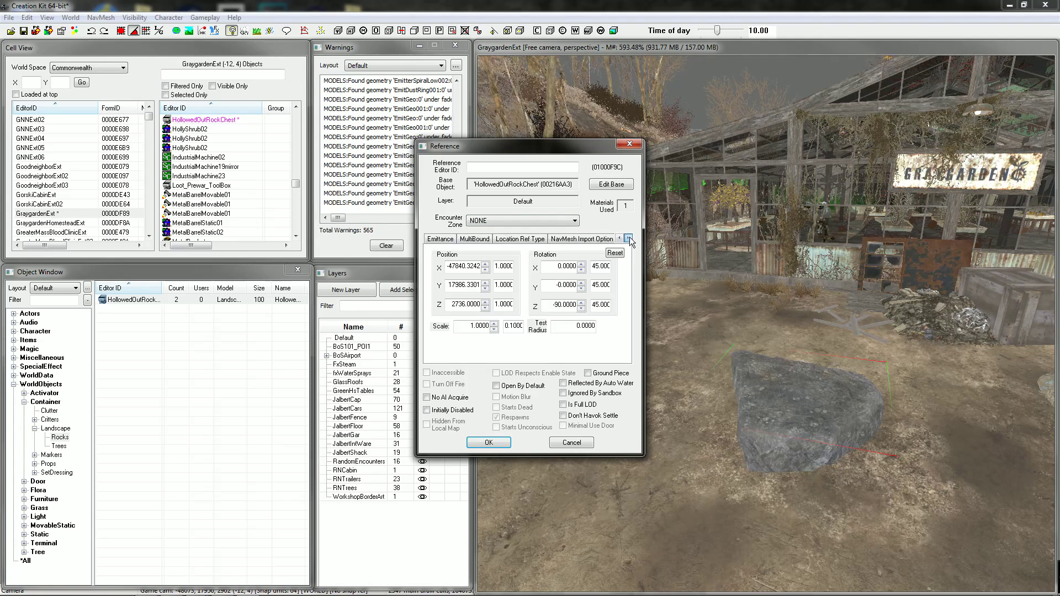
pyautogui.click(628, 239)
pyautogui.click(629, 238)
pyautogui.click(628, 238)
pyautogui.click(496, 240)
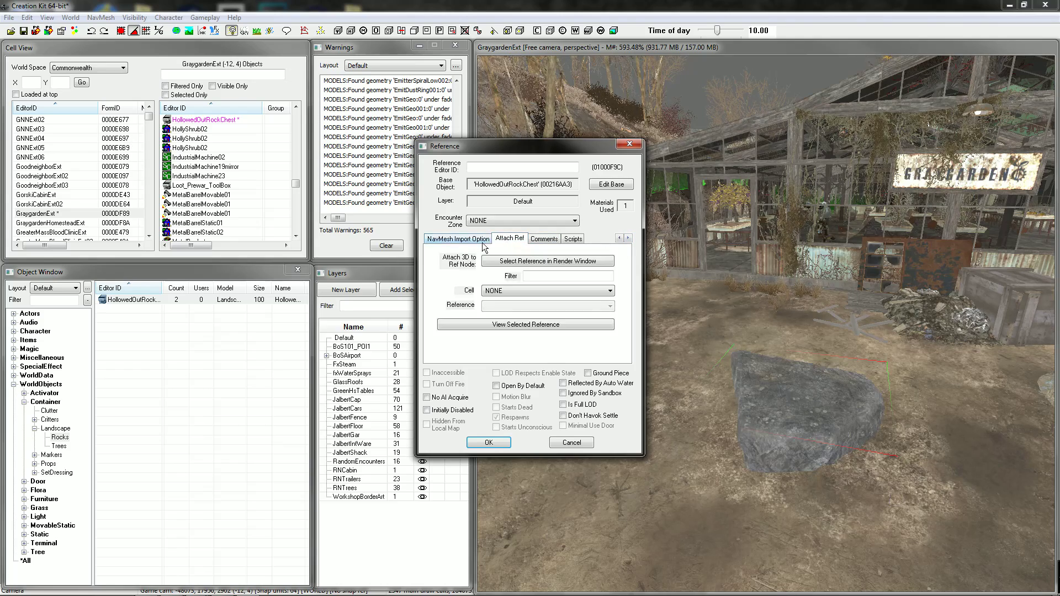
pyautogui.click(479, 241)
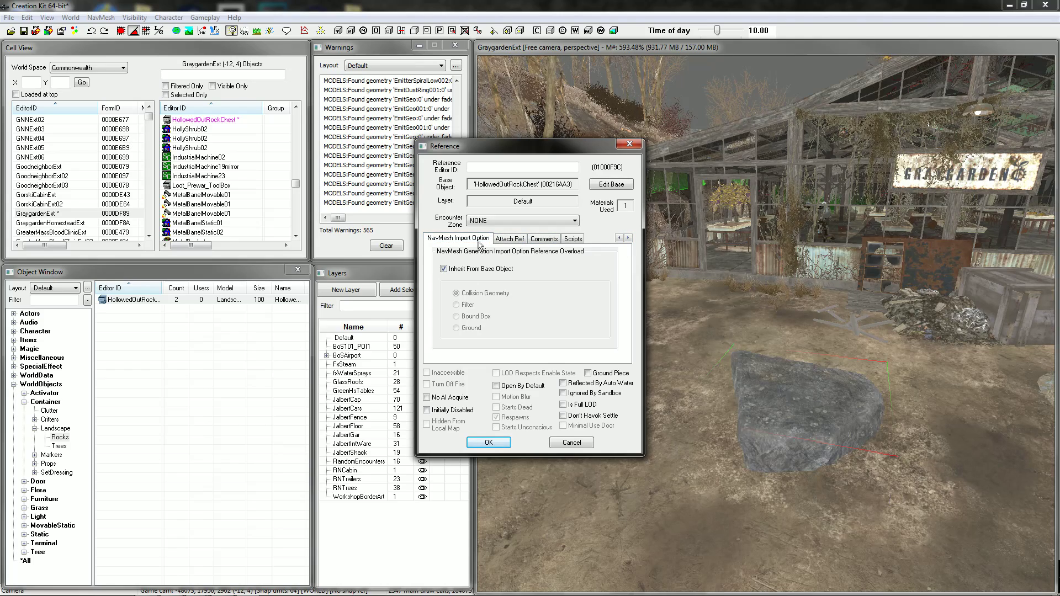
# Open the rock chest's base container form and inspect its LL_HuntingRifle_Sniper, RadAway and Stimpak entries.
pyautogui.click(609, 186)
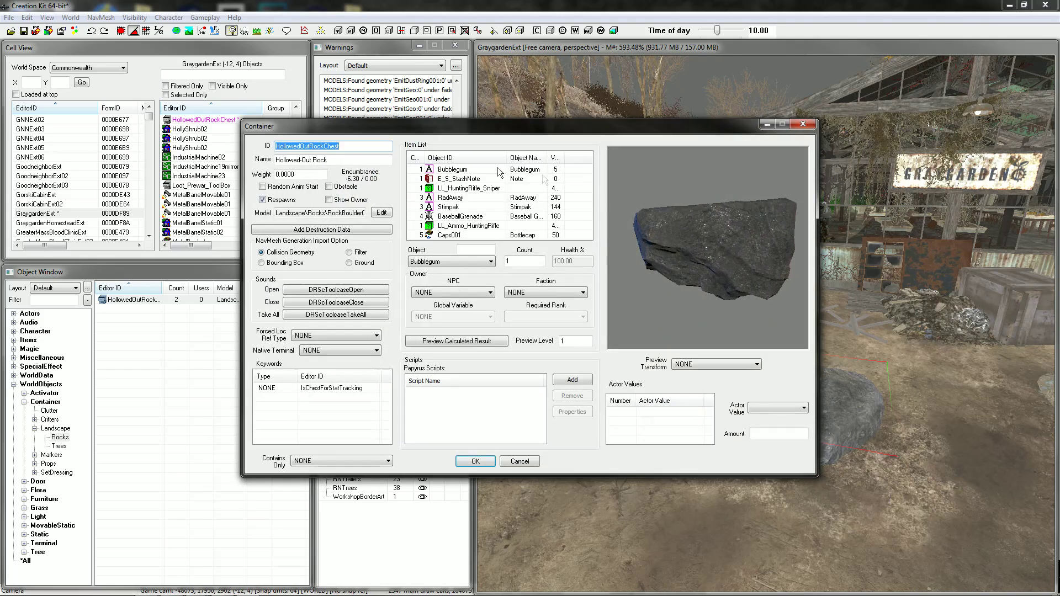
pyautogui.click(459, 188)
pyautogui.moveTo(470, 126); pyautogui.dragTo(631, 155)
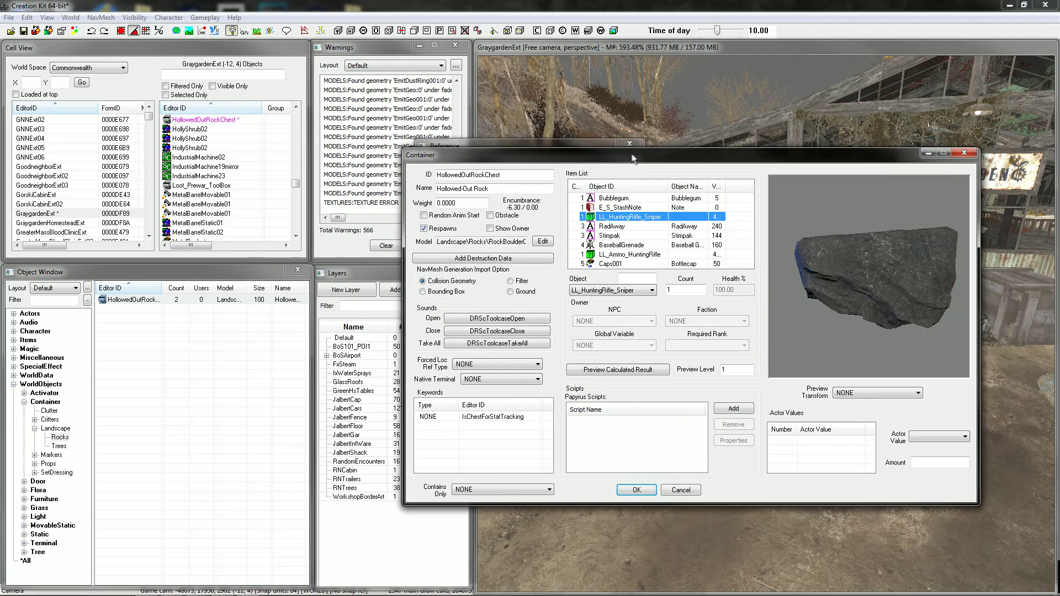
pyautogui.click(610, 226)
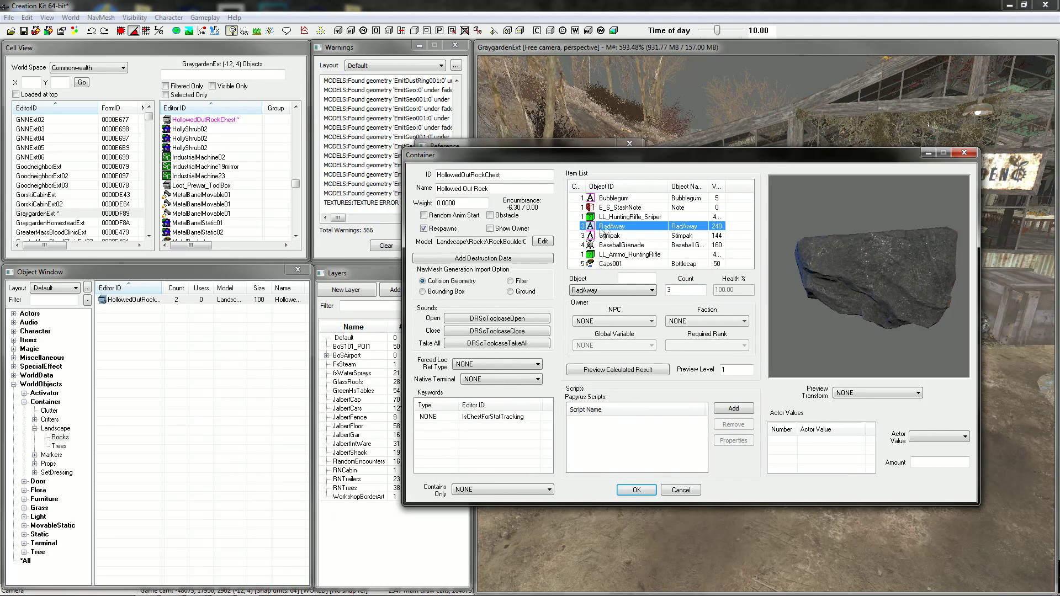
pyautogui.click(629, 236)
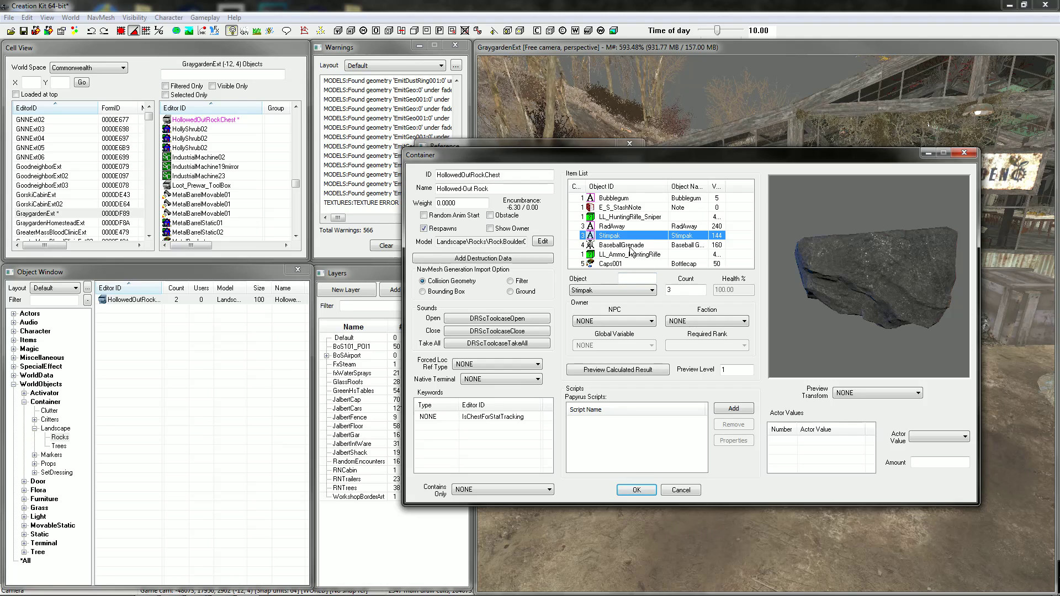
# Browse the Armor category under Items, listing the BattingHelmet and ArmyFatigues objects.
pyautogui.click(23, 402)
pyautogui.click(22, 339)
pyautogui.click(14, 340)
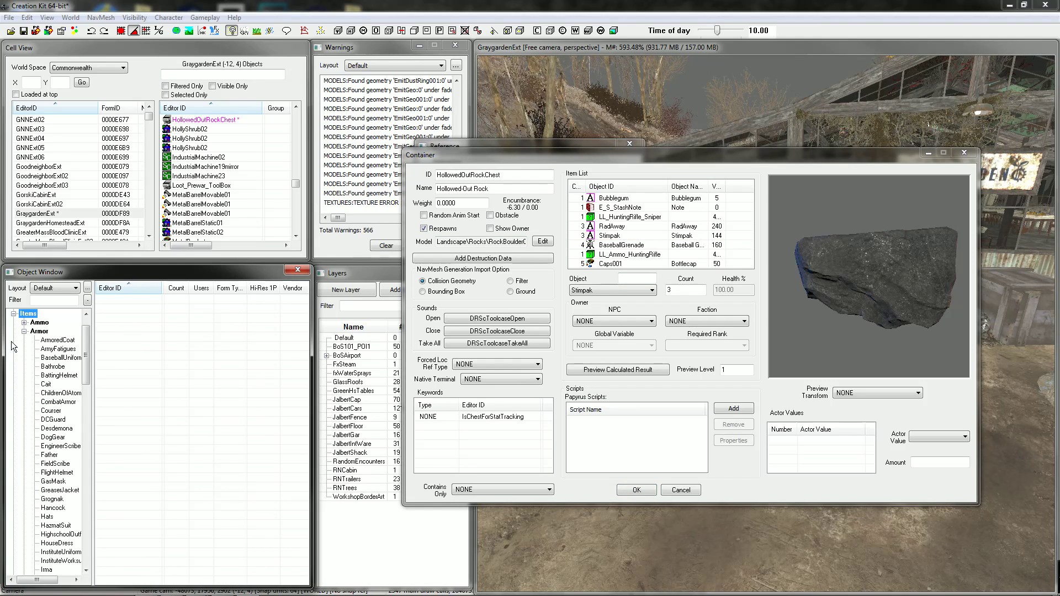
pyautogui.click(50, 375)
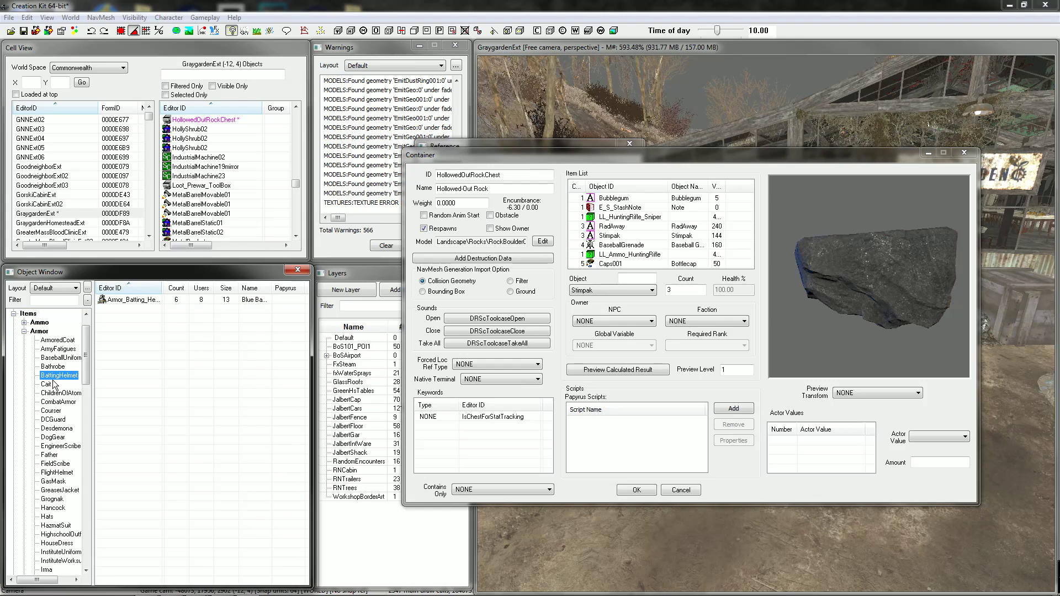
pyautogui.click(58, 349)
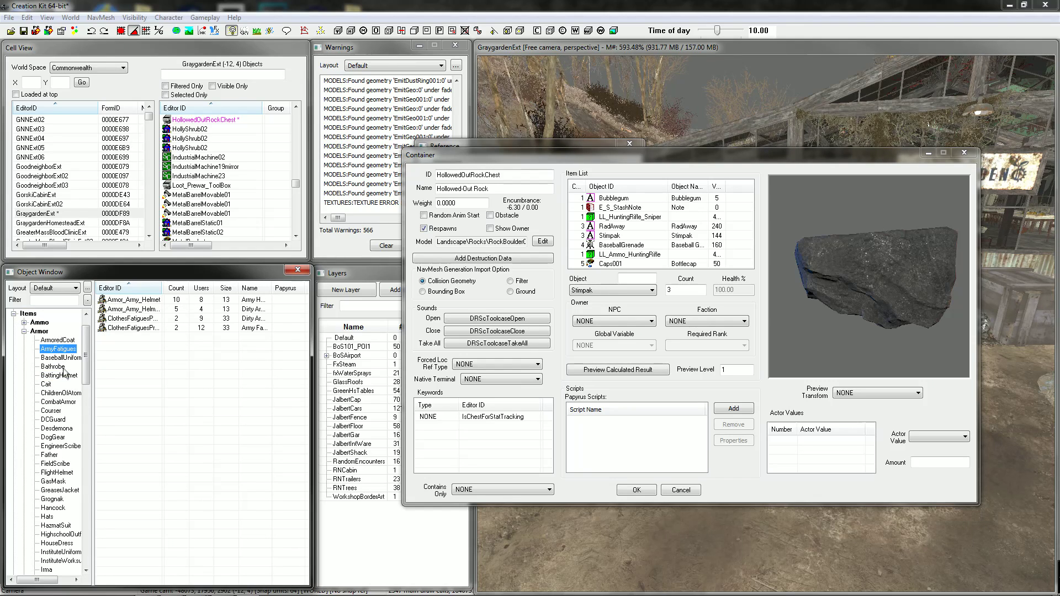
pyautogui.scroll(-1, 80, 476)
pyautogui.scroll(2, 62, 386)
# Find Ammo50Caliber in the 50Cal ammo category and add it to the rock chest's item list.
pyautogui.click(24, 358)
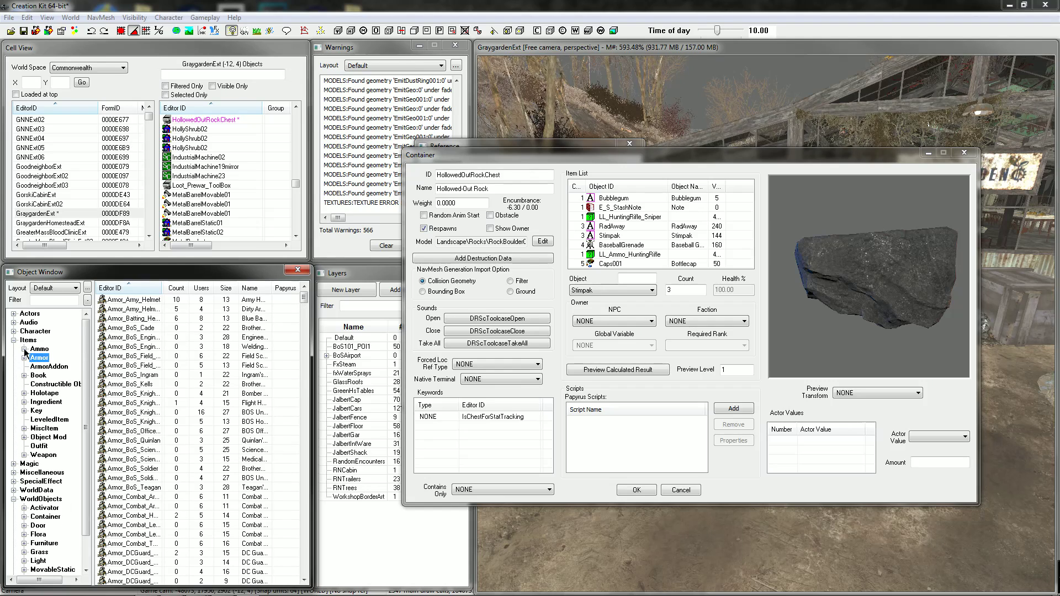
pyautogui.click(24, 349)
pyautogui.click(48, 367)
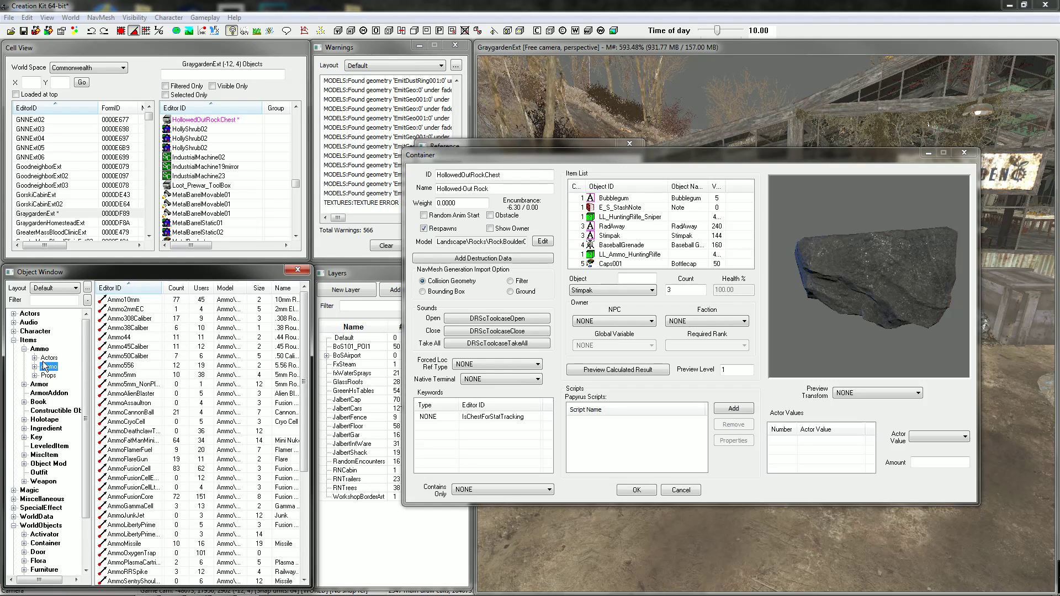
pyautogui.click(35, 368)
pyautogui.click(58, 392)
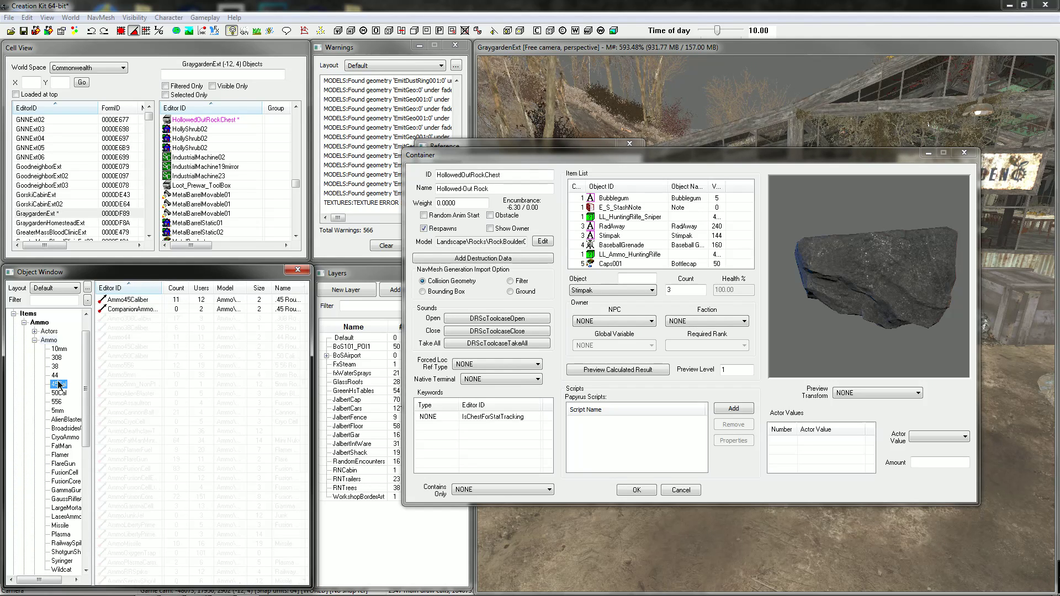
pyautogui.click(138, 300)
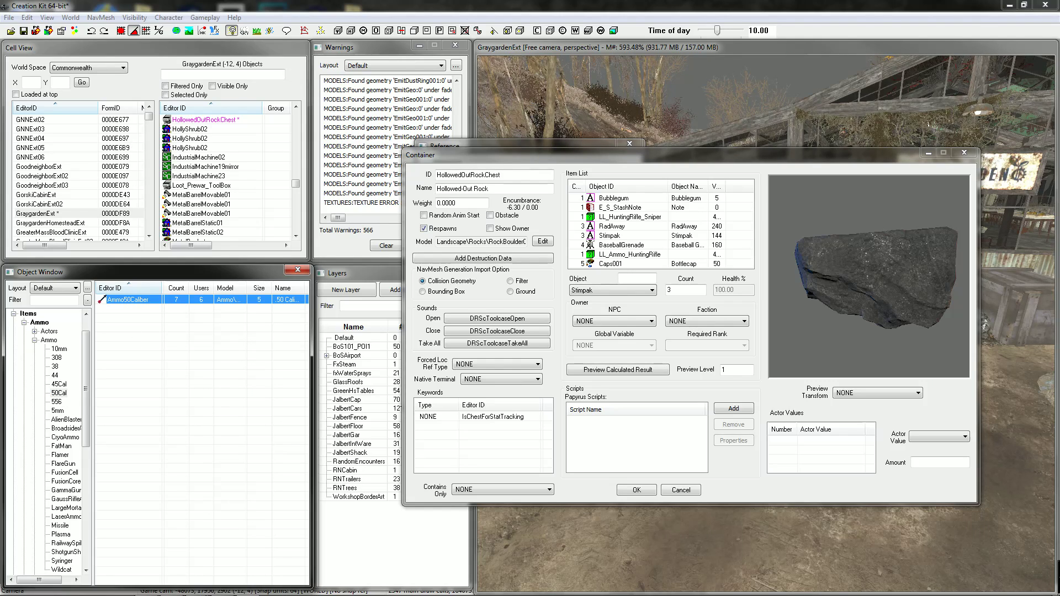
pyautogui.moveTo(138, 299); pyautogui.dragTo(584, 241)
# Open the Ammo50Caliber entry's count for editing, and accept the container and reference dialogs.
pyautogui.rightClick(632, 199)
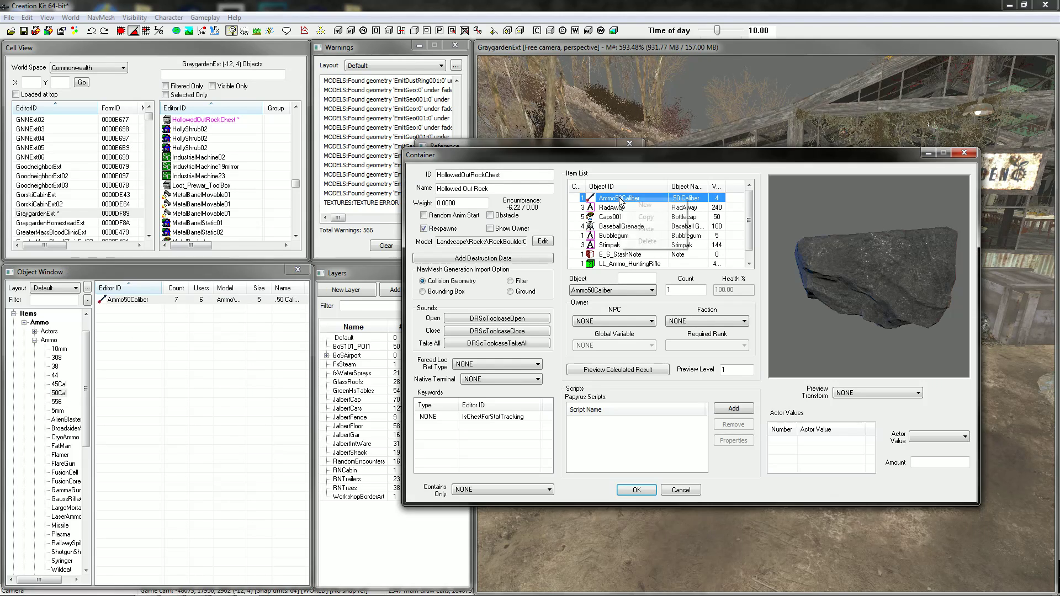
pyautogui.click(601, 200)
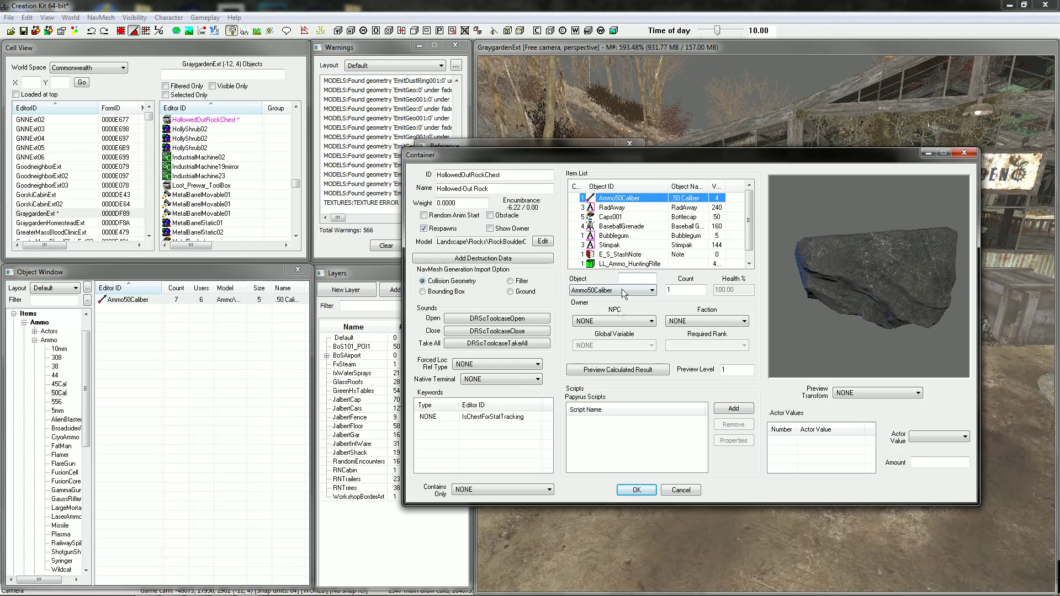
pyautogui.click(683, 291)
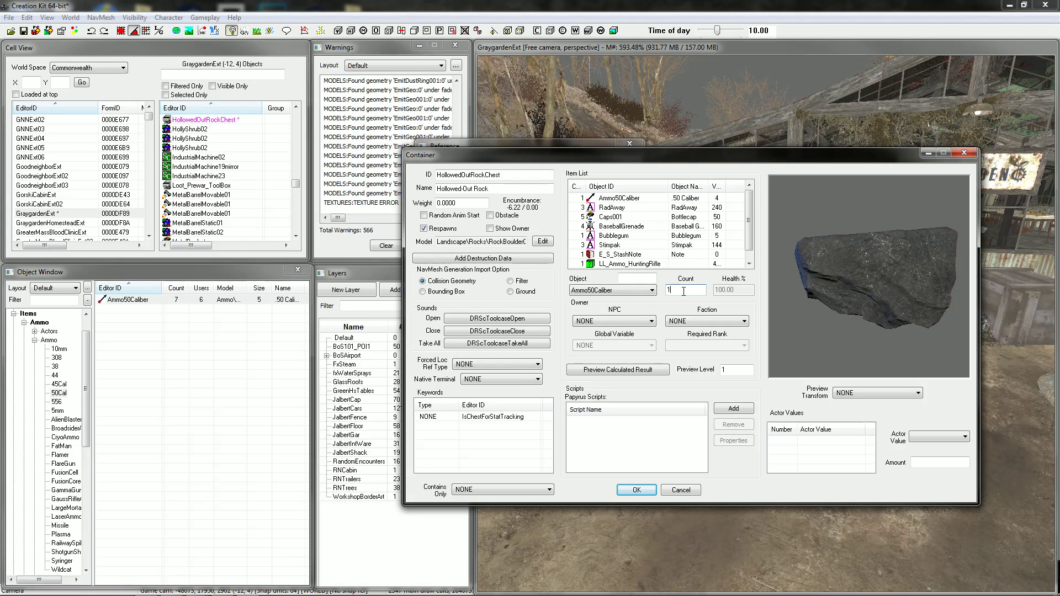
pyautogui.click(649, 489)
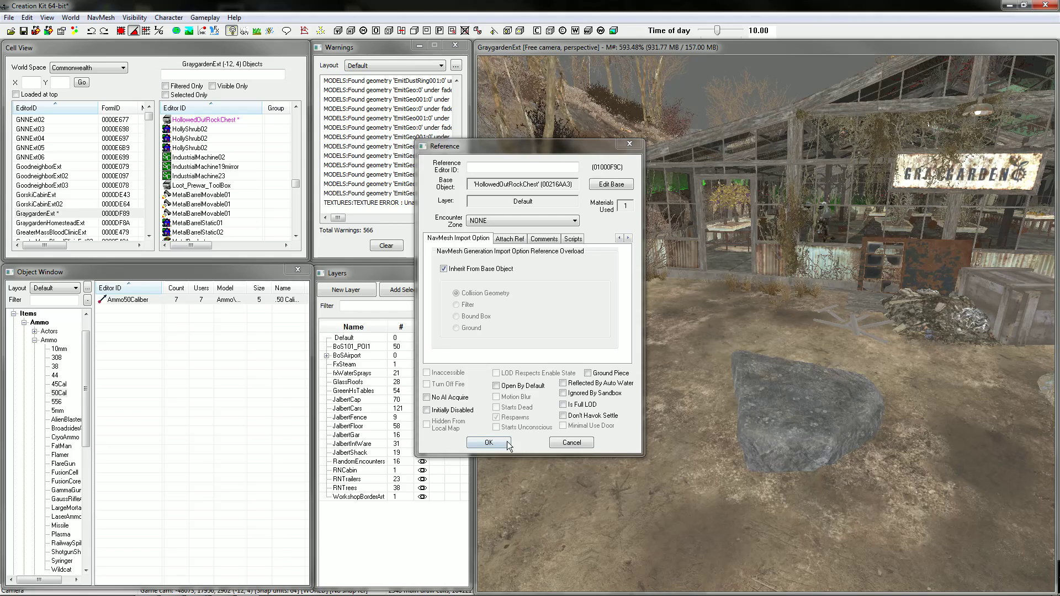
pyautogui.click(488, 443)
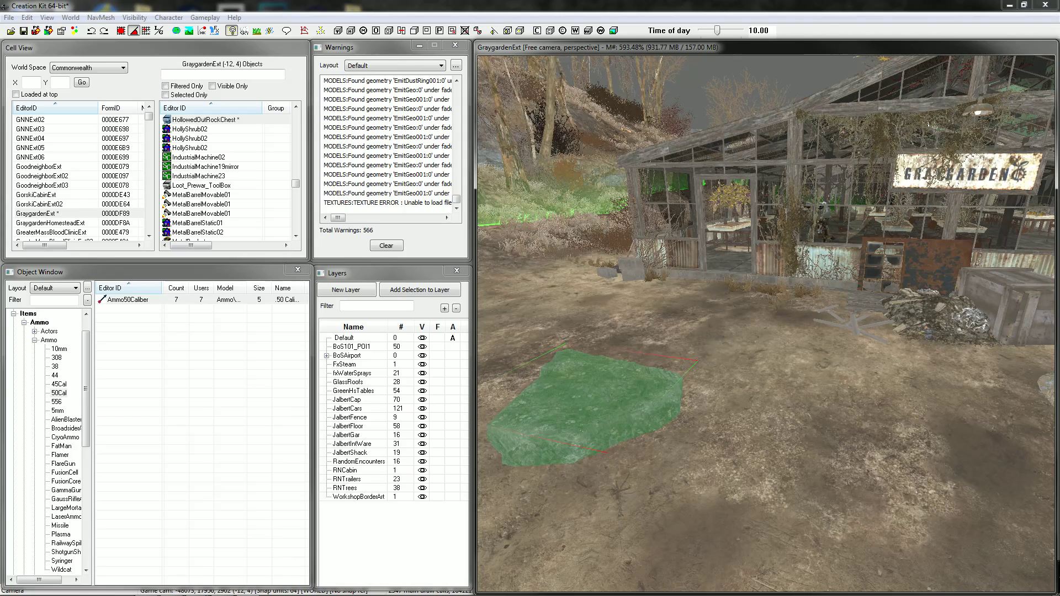
# Save the plugin as test 1.esp, overwriting the existing file.
pyautogui.hotkey('ctrl', 's')
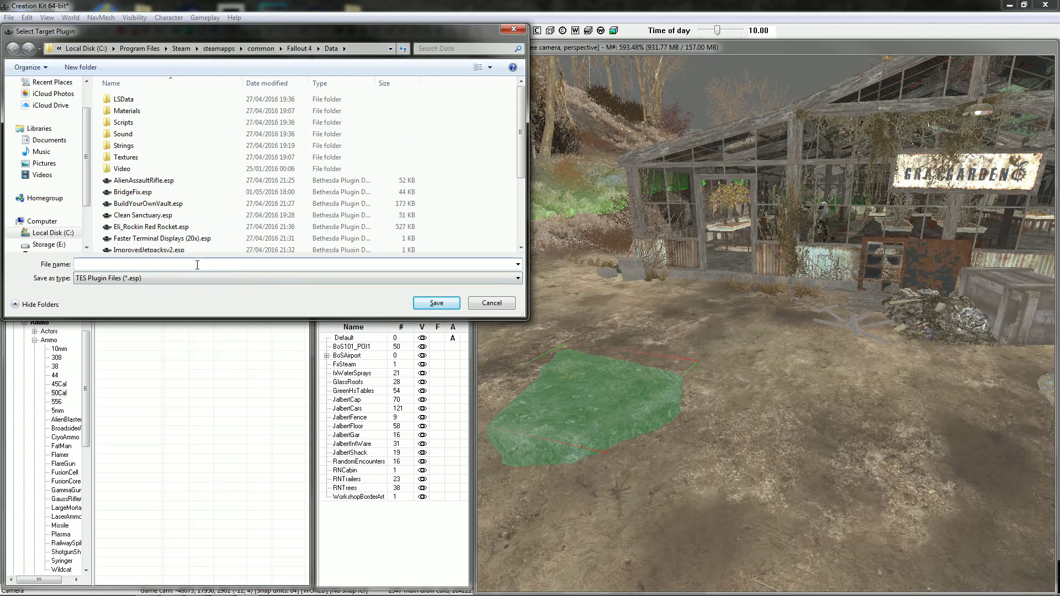
pyautogui.write('Te')
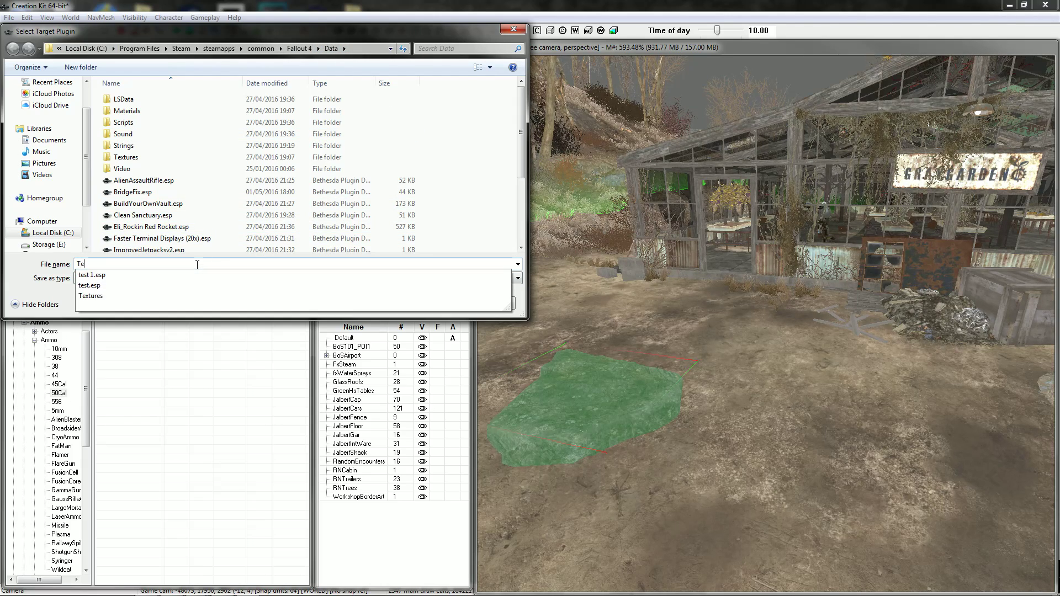
pyautogui.click(121, 275)
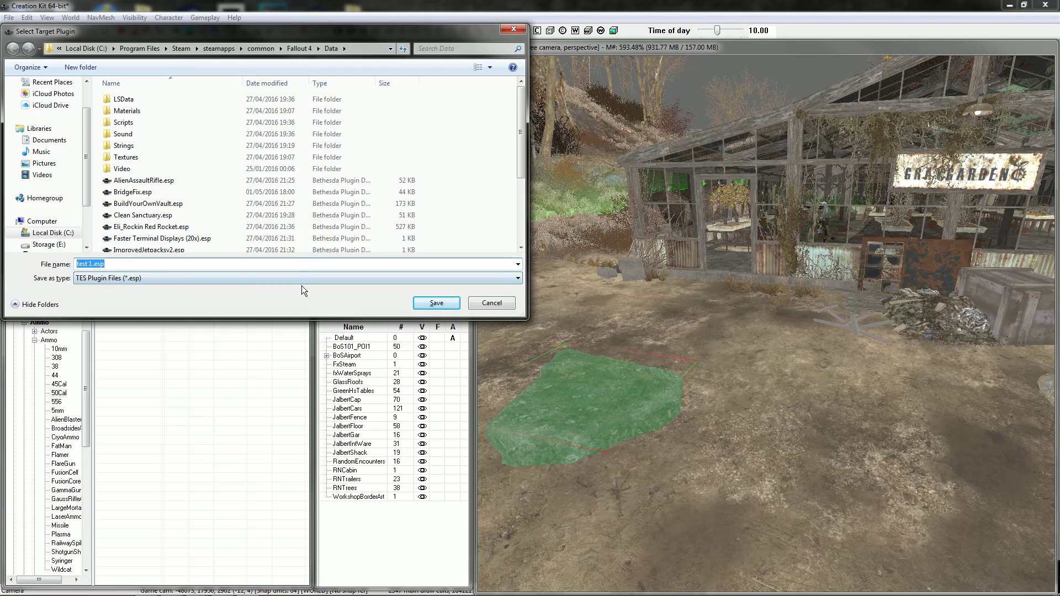
pyautogui.click(436, 304)
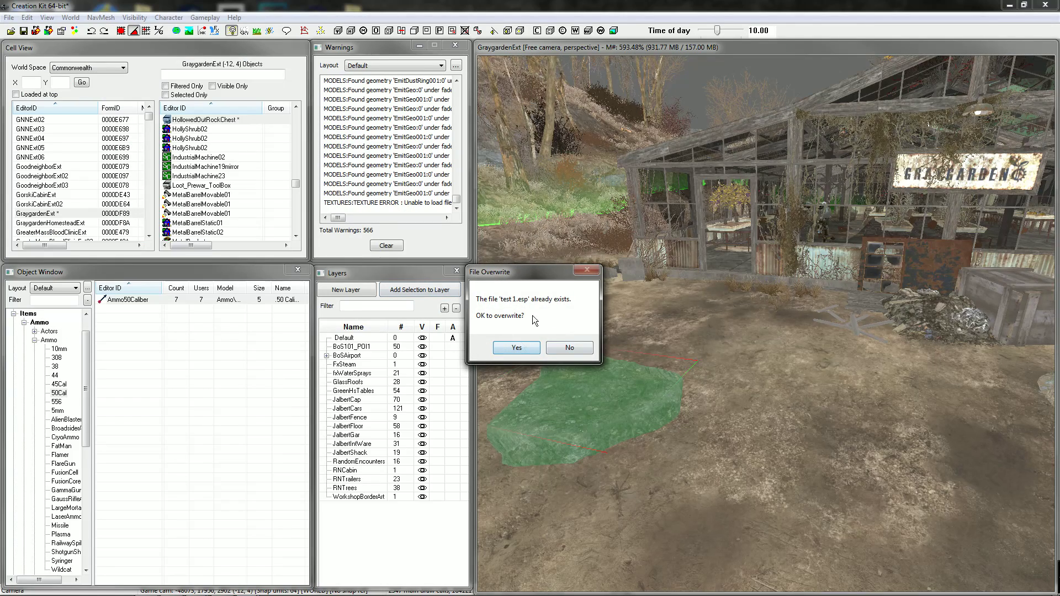
pyautogui.click(515, 348)
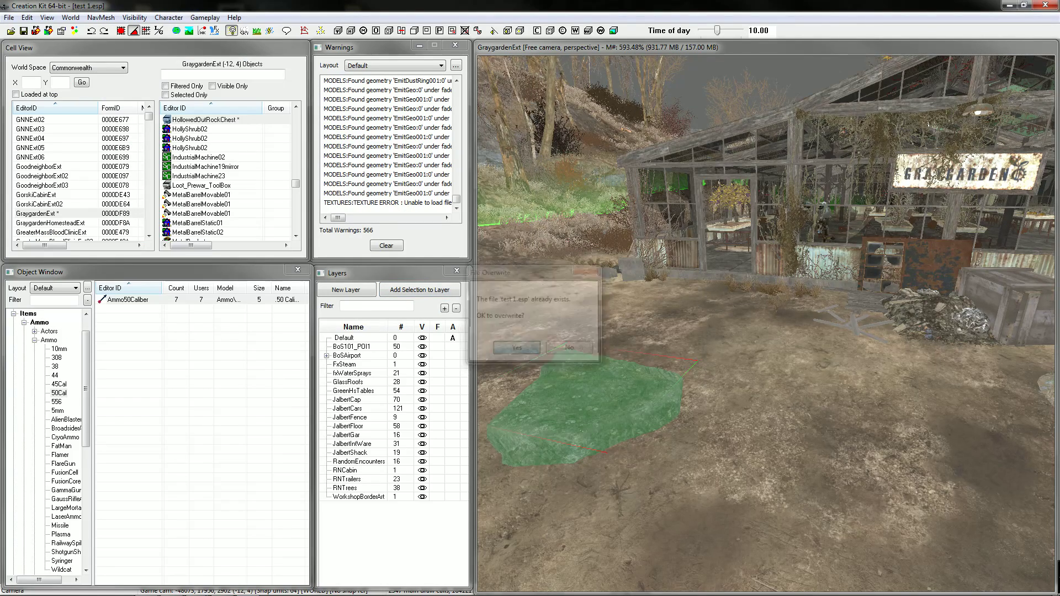
# Move the rock chest closer to the greenhouse and rotate it freely about its vertical axis with angle snapping turned off.
pyautogui.moveTo(609, 398); pyautogui.dragTo(644, 395)
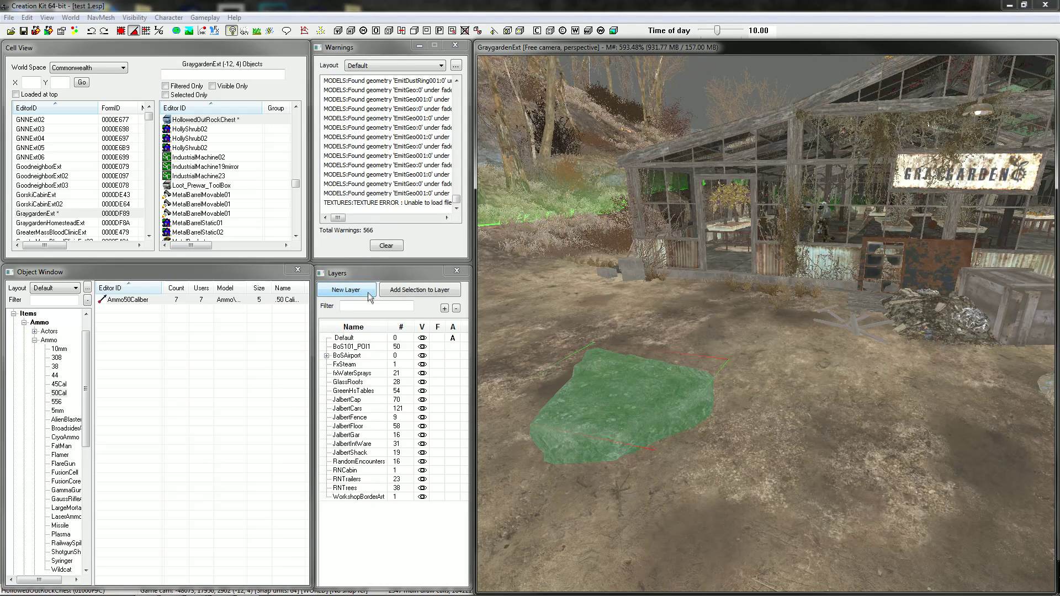
pyautogui.moveTo(624, 403); pyautogui.dragTo(655, 364)
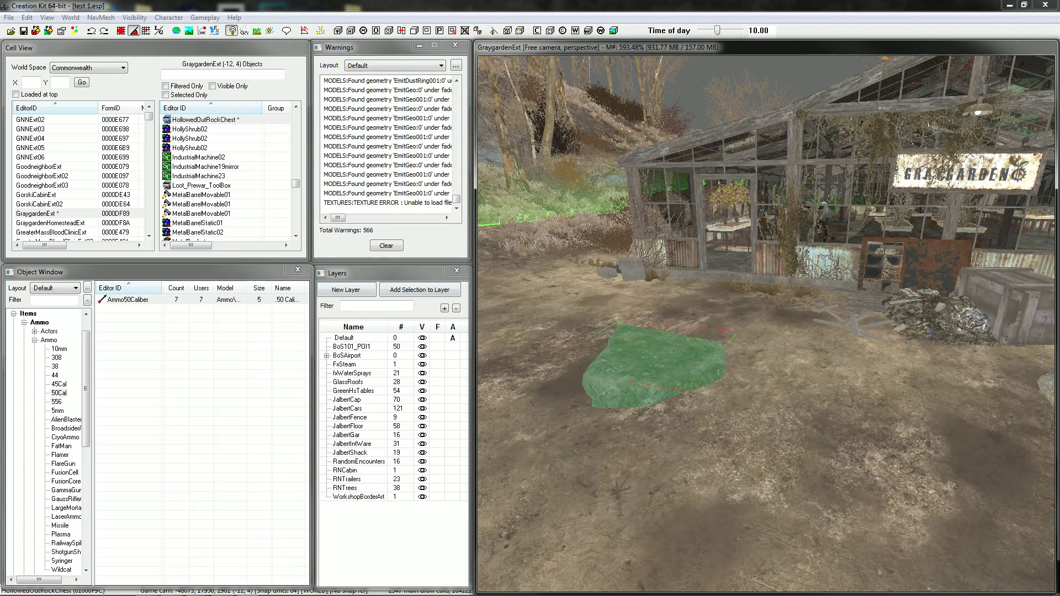
pyautogui.moveTo(703, 364)
pyautogui.mouseDown()
pyautogui.moveTo(843, 342)
pyautogui.moveTo(852, 350)
pyautogui.moveTo(713, 347)
pyautogui.mouseUp()
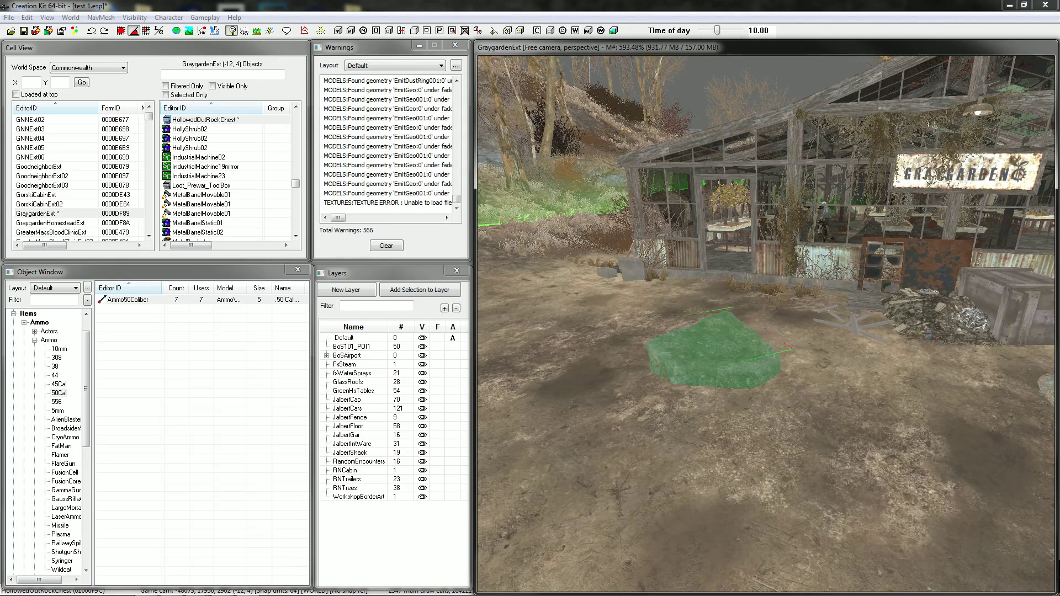
pyautogui.click(138, 29)
pyautogui.moveTo(712, 351); pyautogui.dragTo(790, 350, button='right')
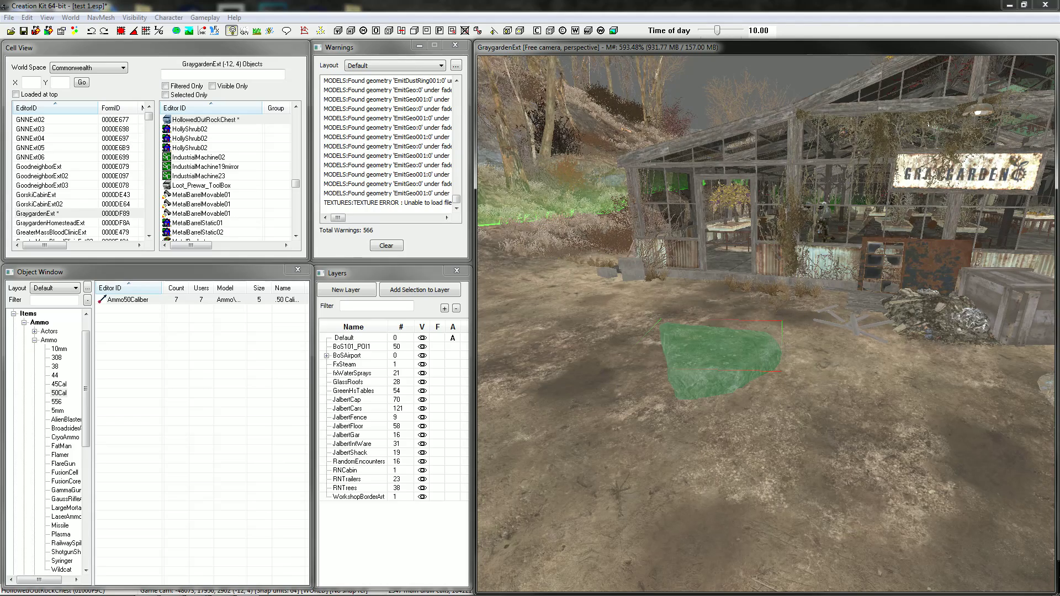
# Enter landscape editing, turn on Soften Vertices for the height brush, and leave landscape editing.
pyautogui.press('h')
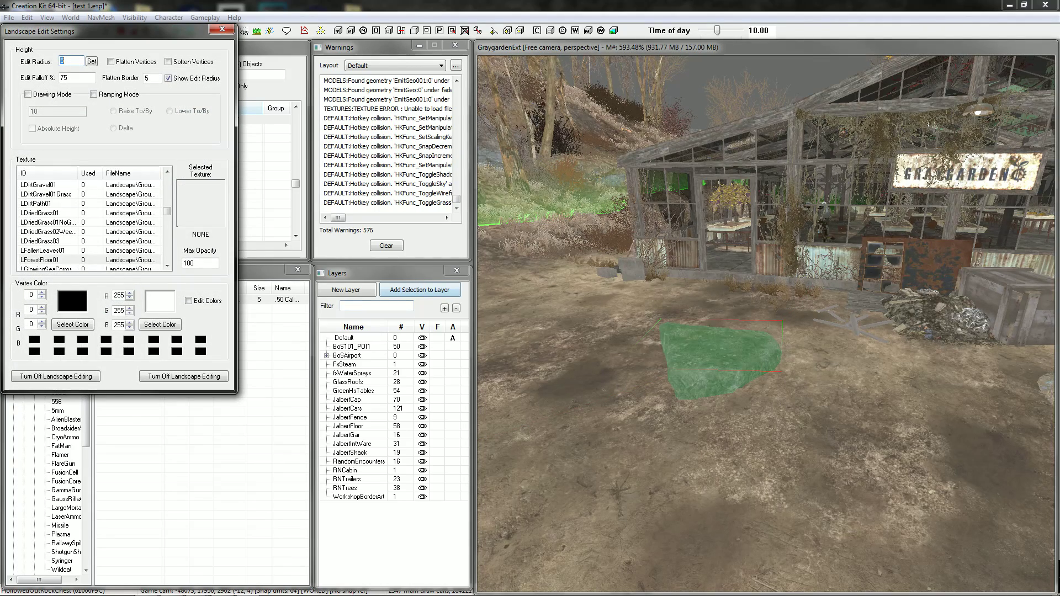
pyautogui.scroll(-10, 894, 326)
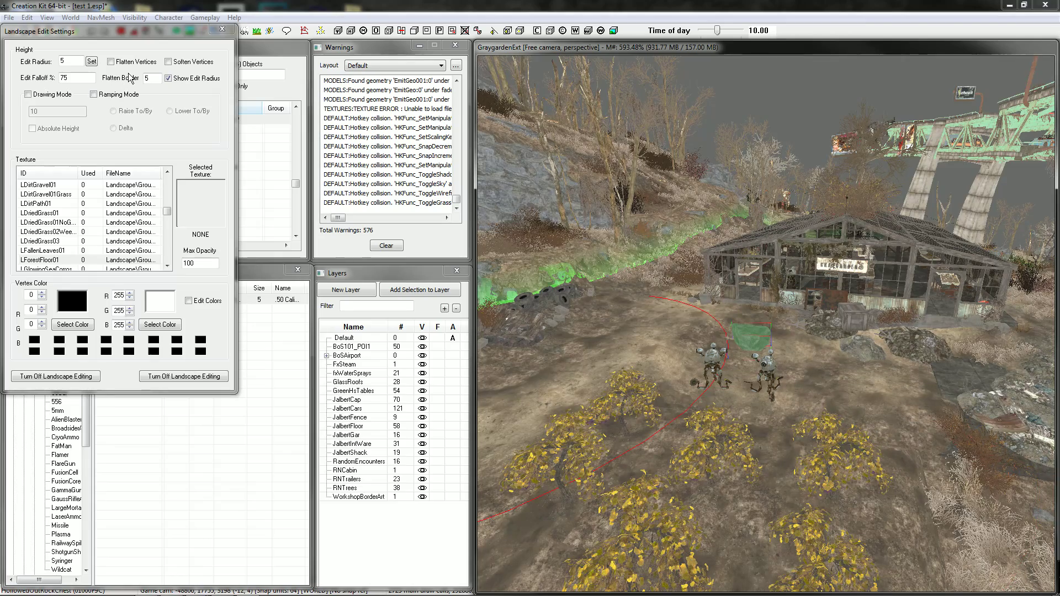
pyautogui.click(169, 61)
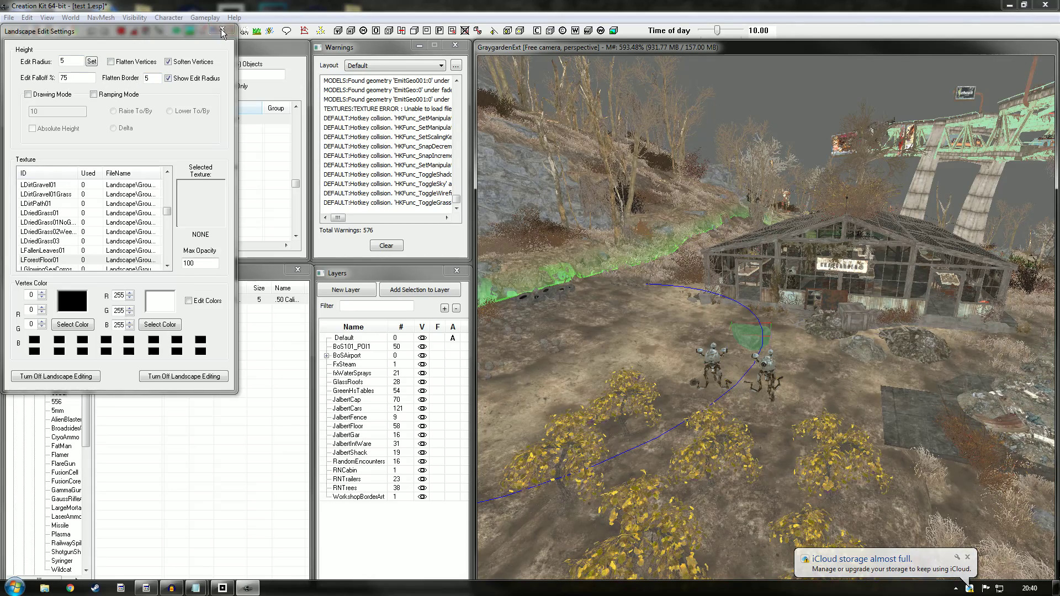
pyautogui.press('h')
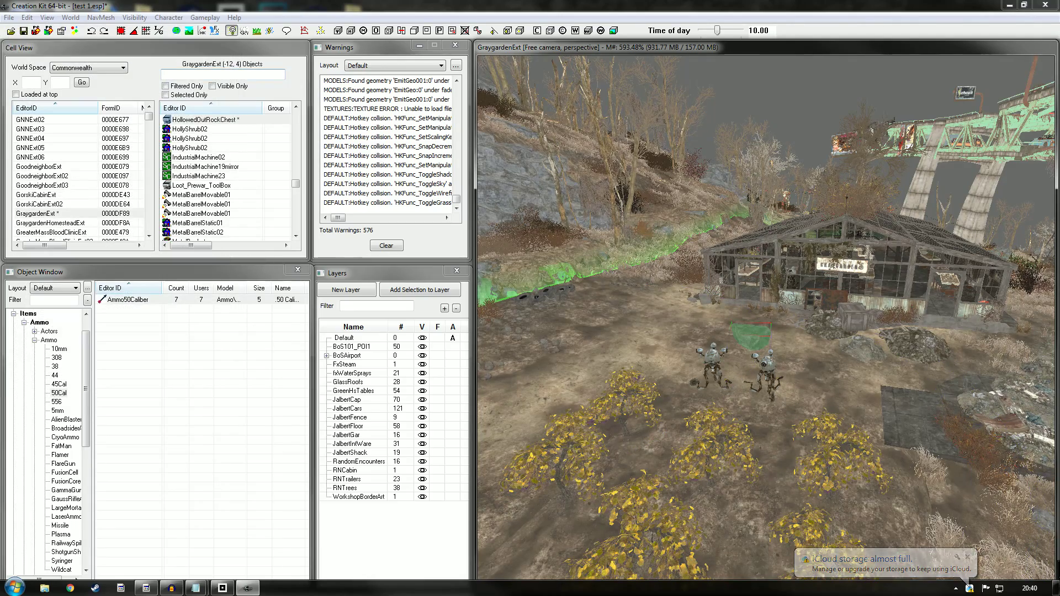
# Hide both robot workers standing between the mutfruit plants and the greenhouse.
pyautogui.click(639, 399)
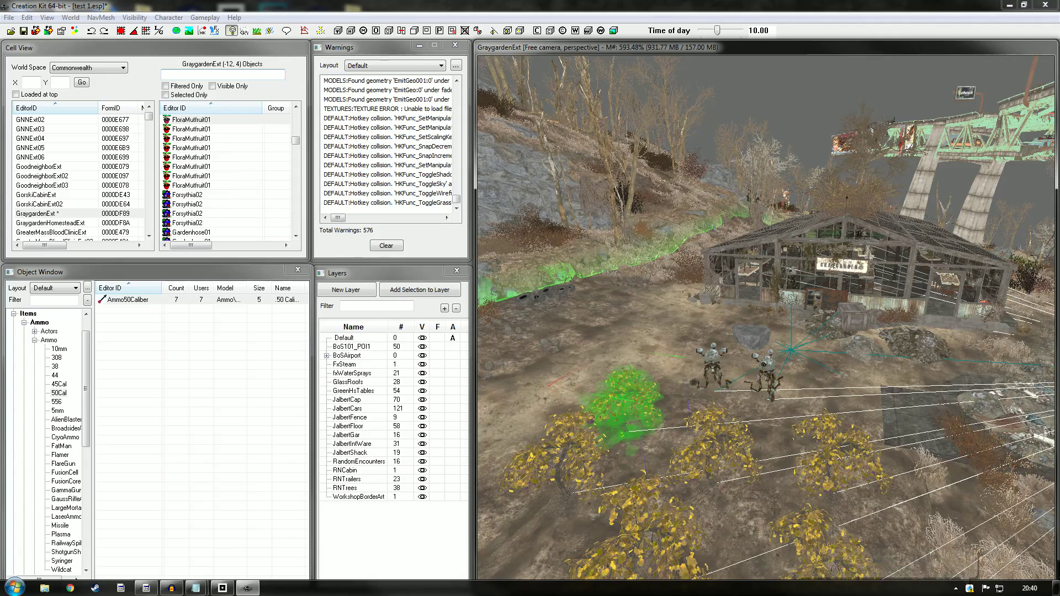
pyautogui.click(864, 326)
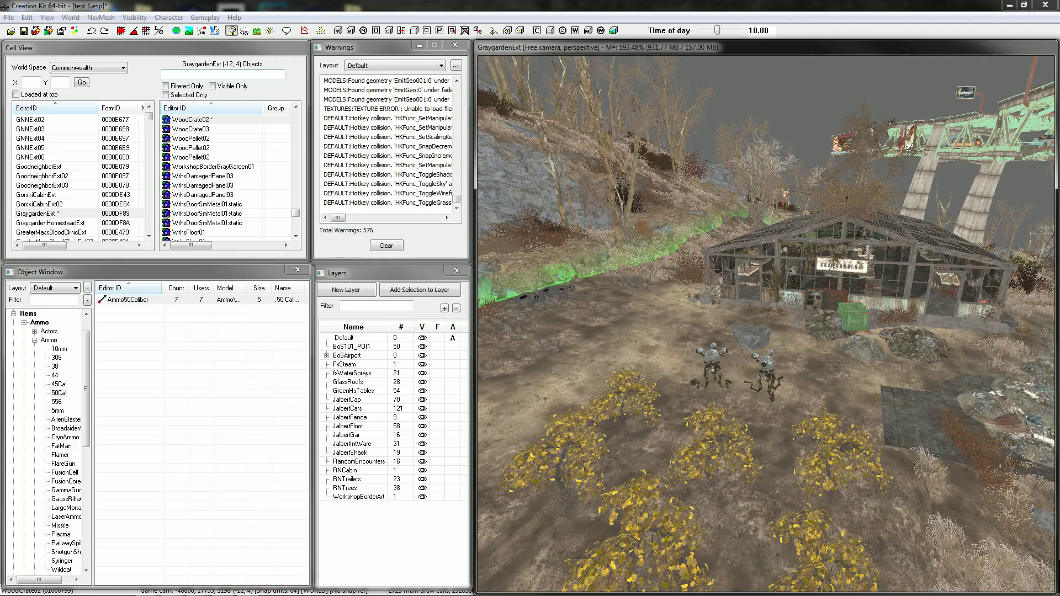
pyautogui.click(765, 398)
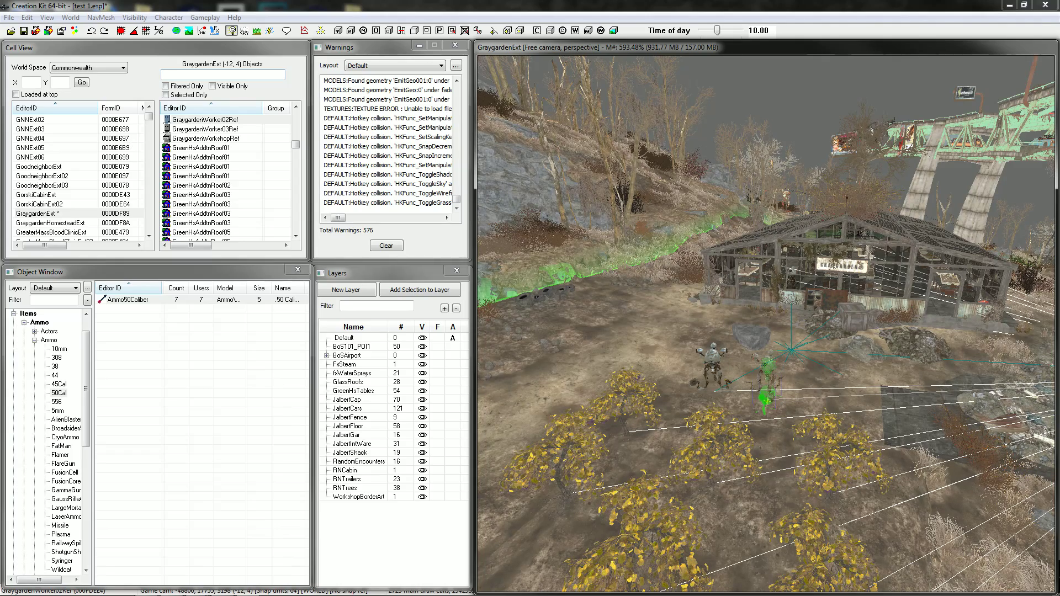
pyautogui.press('1')
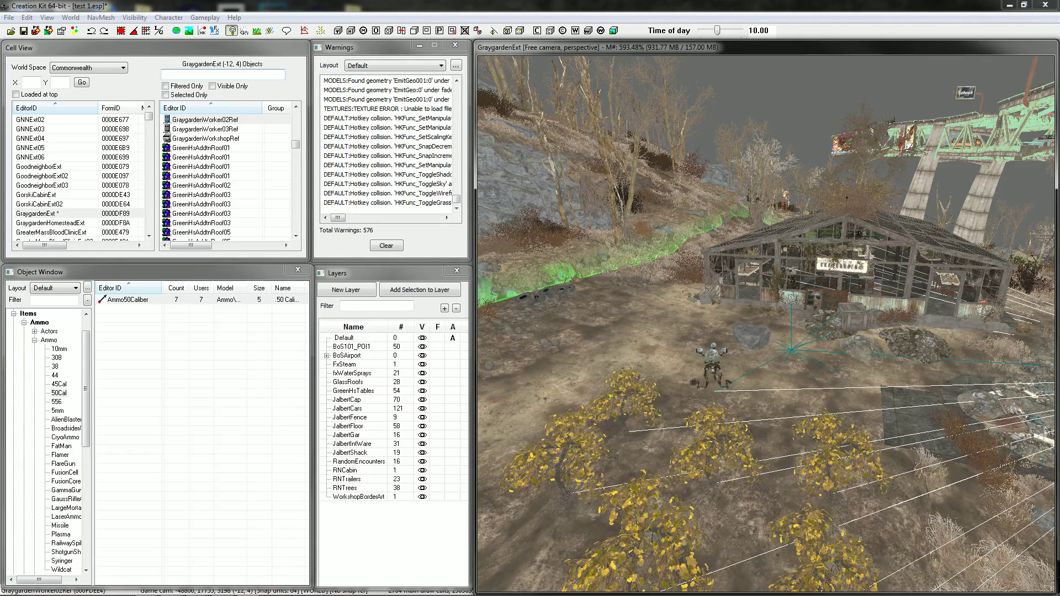
pyautogui.click(714, 391)
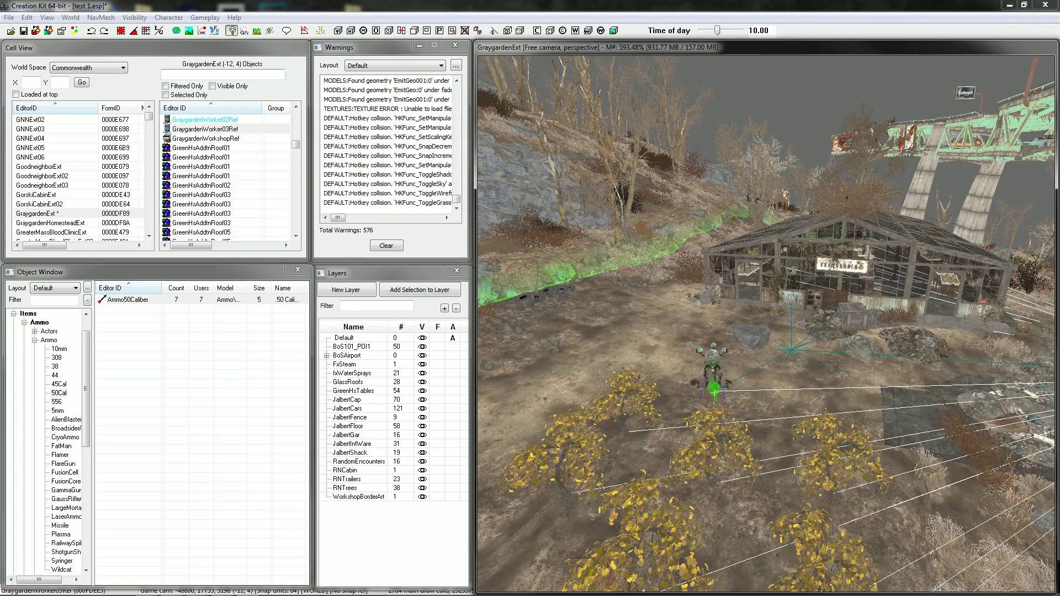
pyautogui.press('Delete')
# Open the rock chest's reference properties and close them without changing anything.
pyautogui.doubleClick(751, 337)
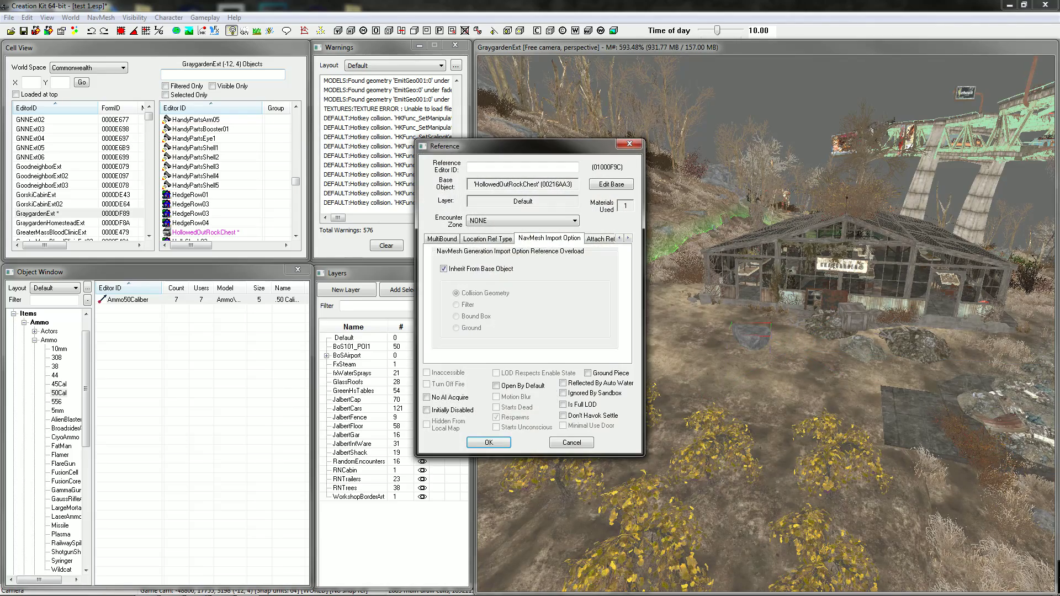
pyautogui.click(499, 448)
pyautogui.press('Escape')
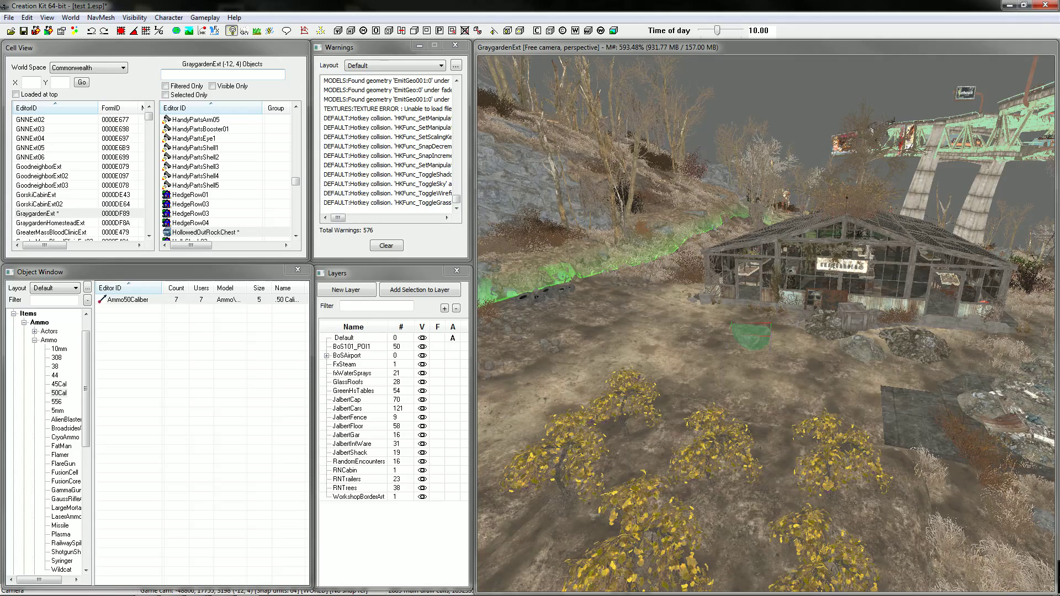
# Hide the greenhouse's front wall sections and the dark ground panel, and restore all hidden objects to view.
pyautogui.click(882, 264)
pyautogui.press('1')
pyautogui.click(949, 271)
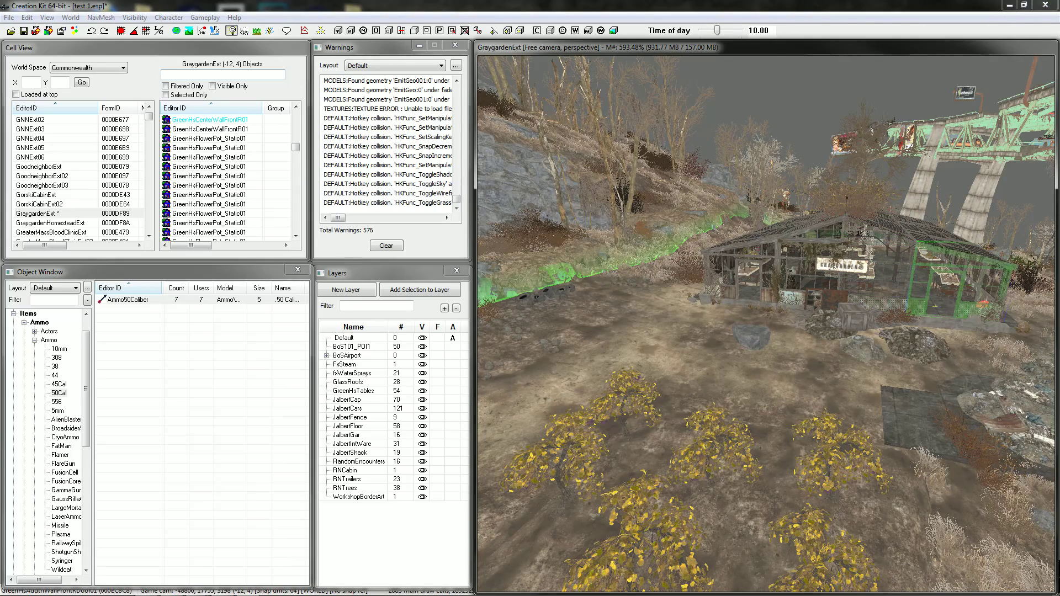
pyautogui.click(929, 390)
pyautogui.click(996, 424)
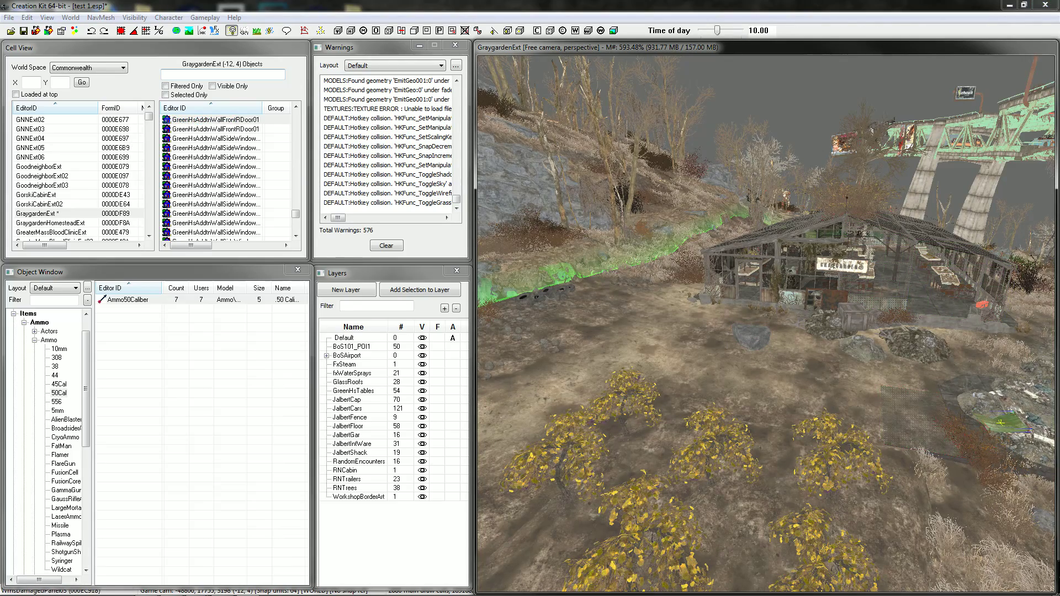
pyautogui.click(988, 415)
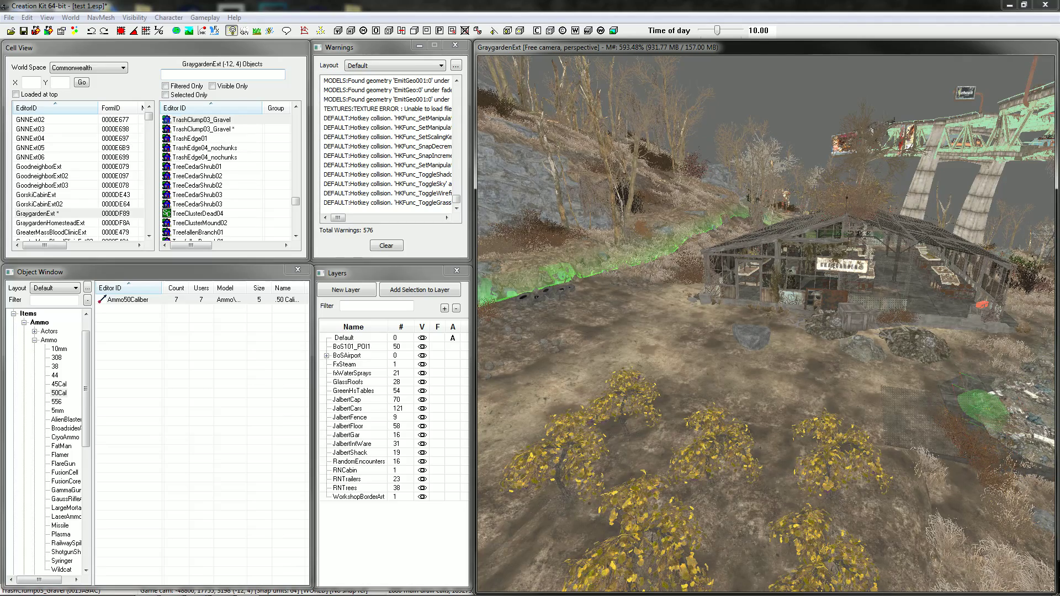
pyautogui.hotkey('alt', '1')
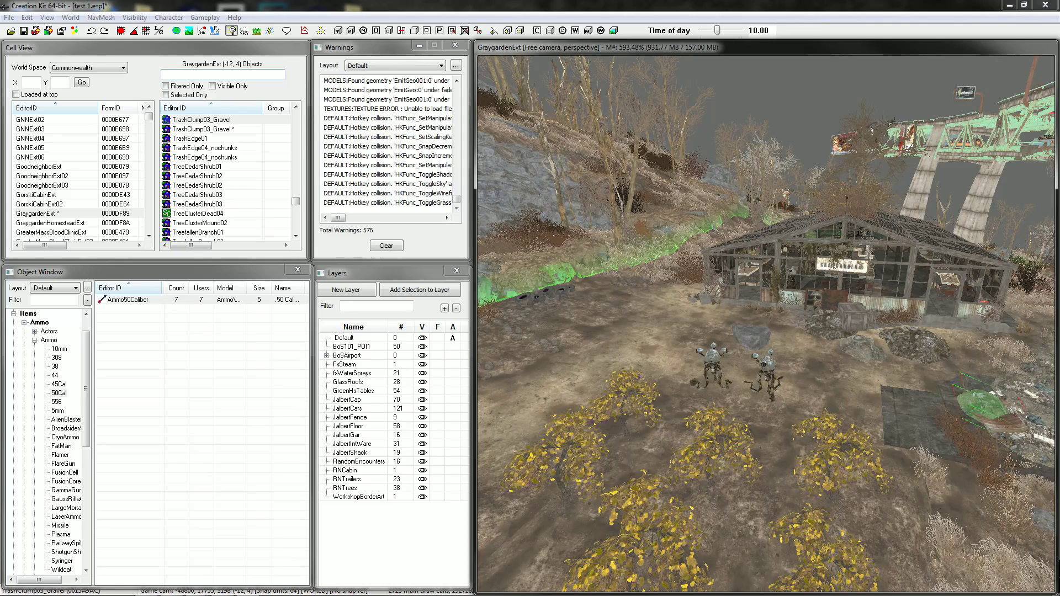
# Inspect objects around the settlement by selecting mutfruit plants and the wrecked car outside the fence.
pyautogui.click(916, 347)
pyautogui.keyDown('shift'); pyautogui.moveTo(916, 346); pyautogui.dragTo(684, 296, button='middle'); pyautogui.keyUp('shift')
pyautogui.click(695, 292)
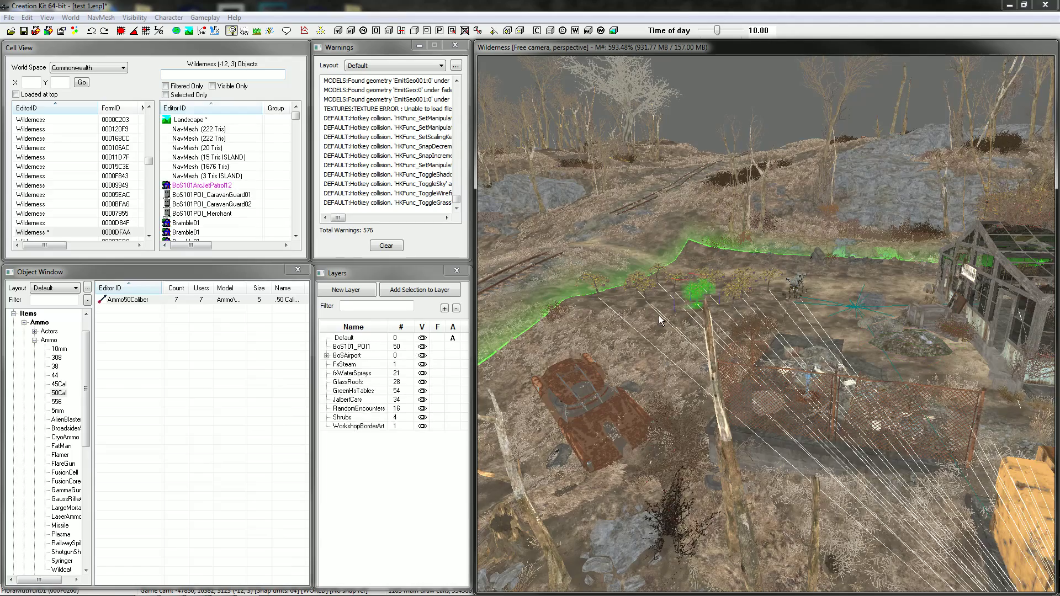
pyautogui.click(717, 298)
pyautogui.click(736, 294)
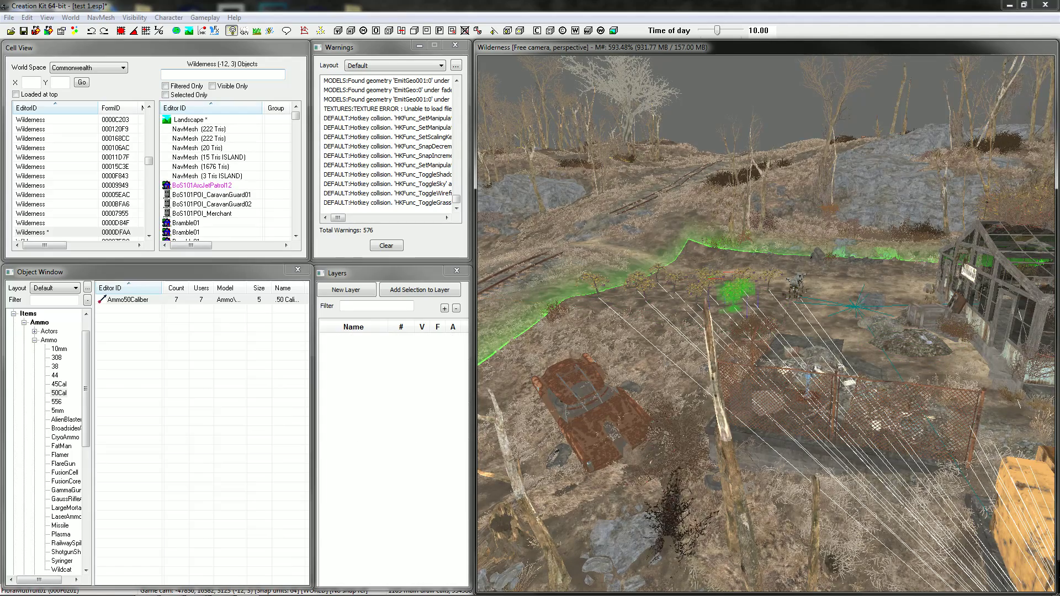
pyautogui.click(603, 417)
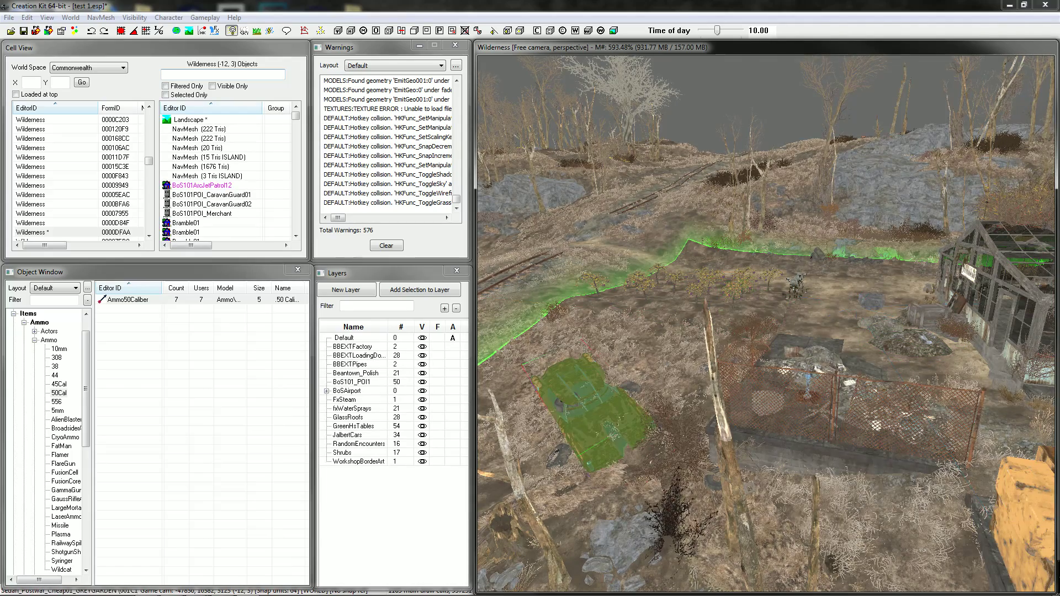
pyautogui.keyDown('shift'); pyautogui.moveTo(603, 417); pyautogui.dragTo(812, 406, button='middle'); pyautogui.keyUp('shift')
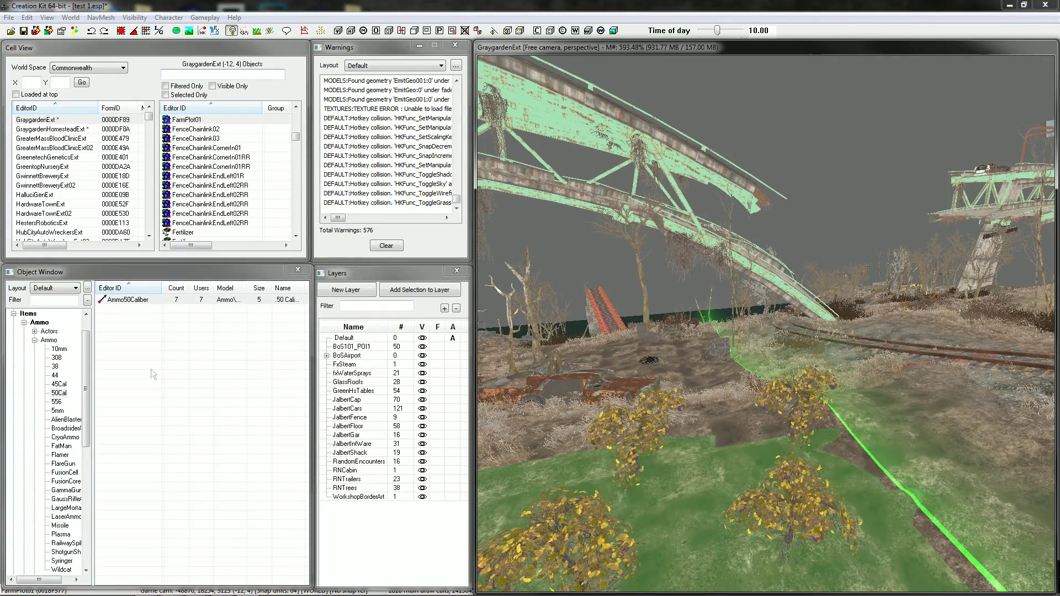
# Collapse the Items category and list the modern furniture objects under WorldObjects, Furniture.
pyautogui.click(13, 314)
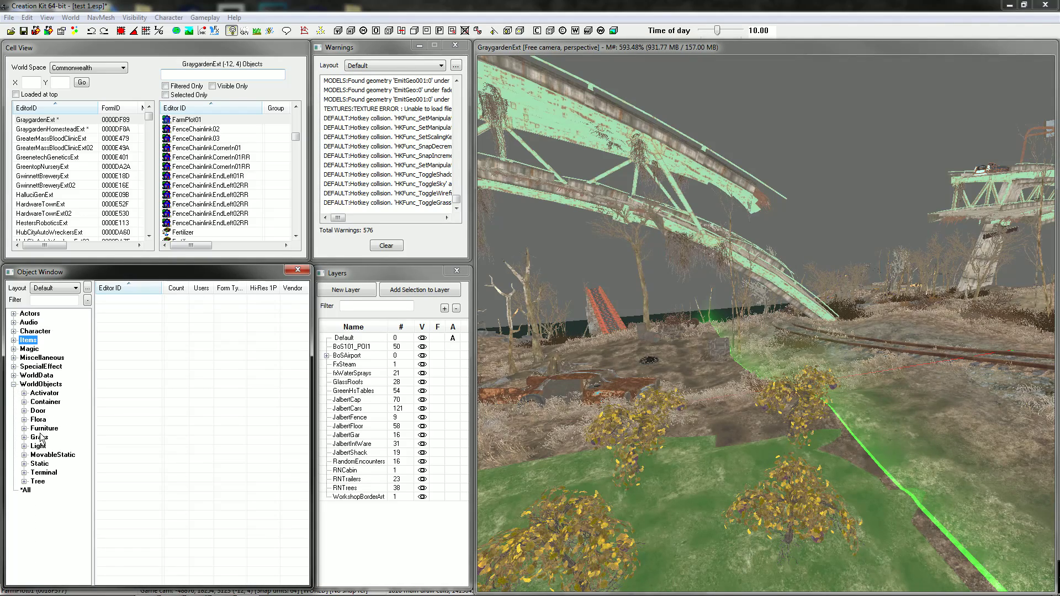
pyautogui.click(25, 428)
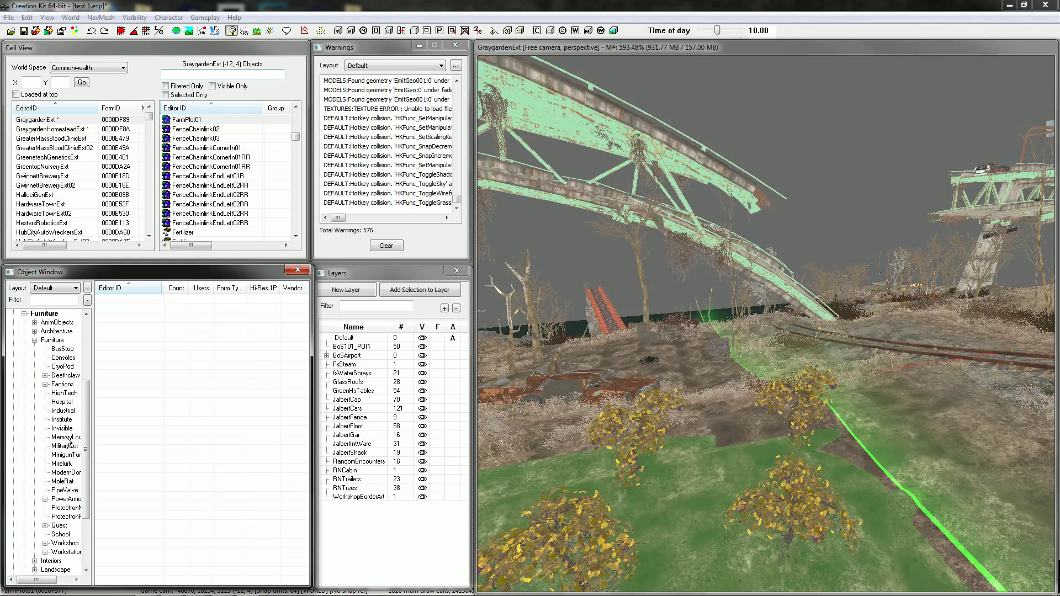
pyautogui.click(62, 473)
pyautogui.scroll(-2, 96, 479)
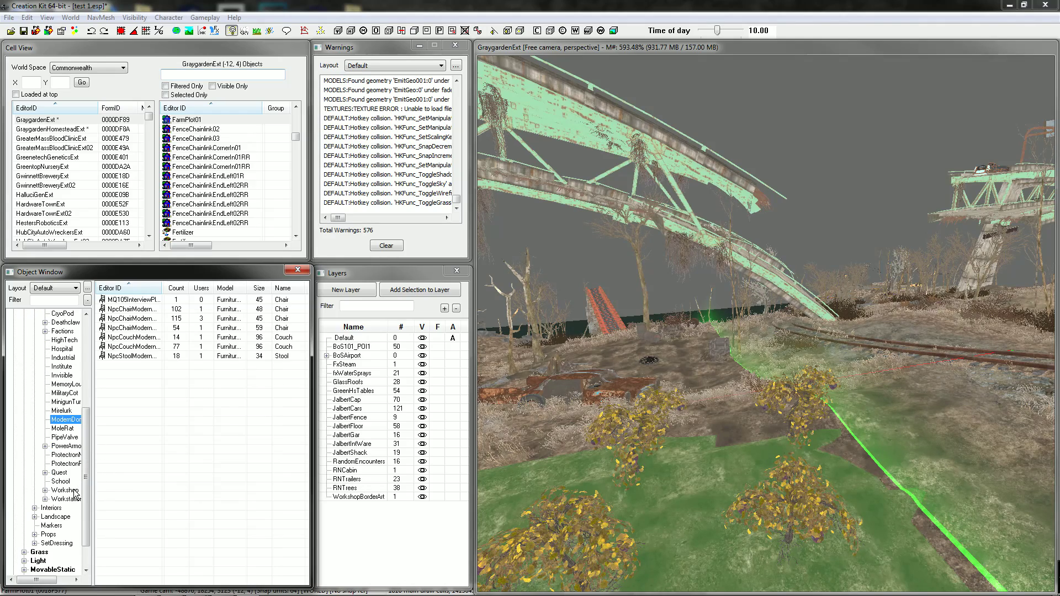
# Browse the Interiors and Landscape furniture categories, listing the animated landscape object, and collapse Landscape.
pyautogui.click(35, 508)
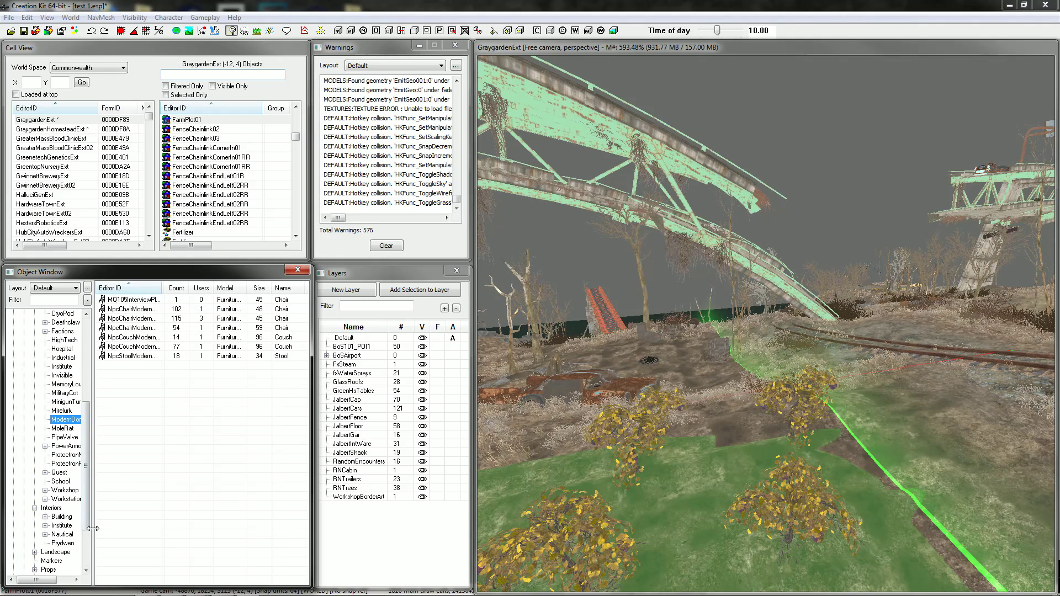
pyautogui.click(35, 526)
pyautogui.click(45, 534)
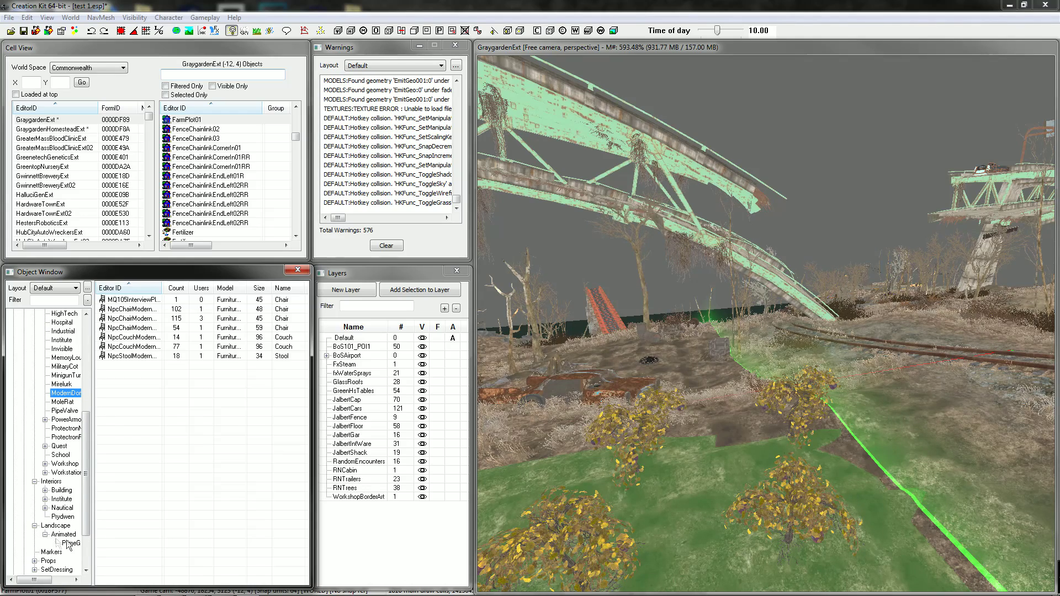
pyautogui.click(68, 543)
pyautogui.scroll(-2, 69, 547)
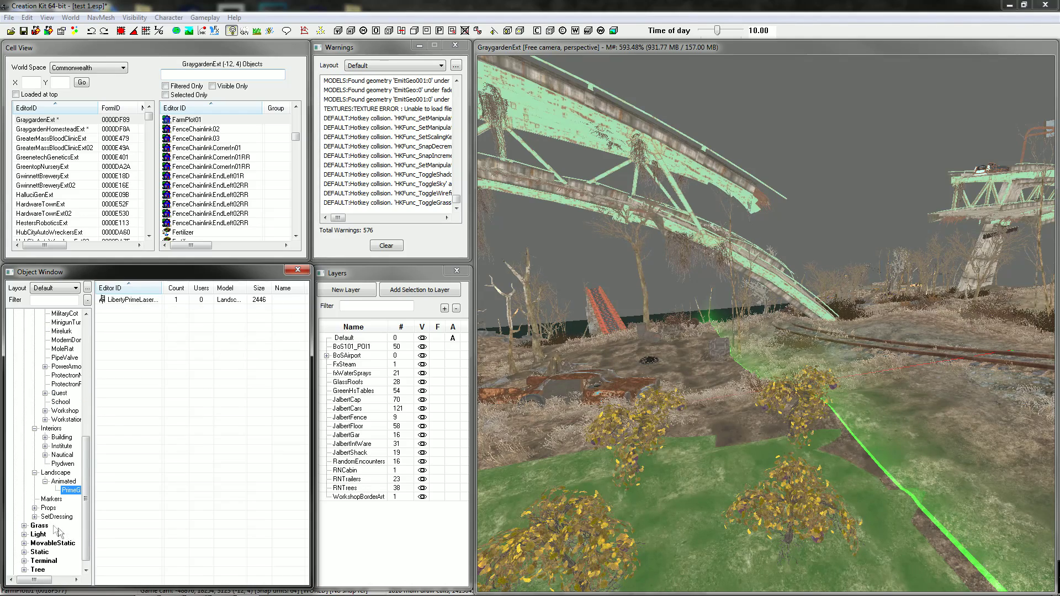
pyautogui.click(34, 473)
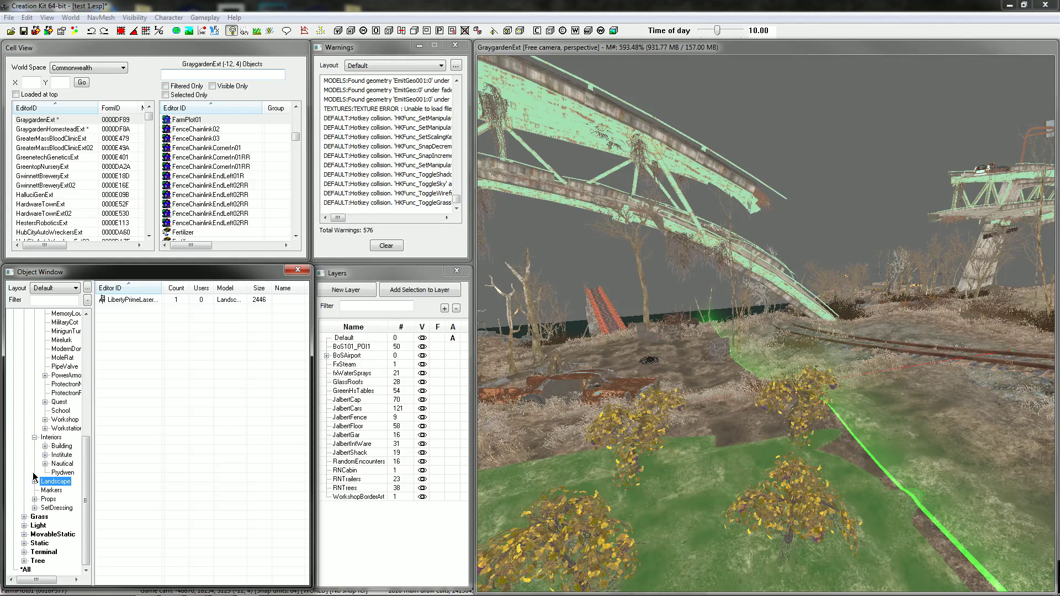
# Expand the Props and SetDressing furniture categories, list the Vault set and select a vault bench.
pyautogui.click(35, 499)
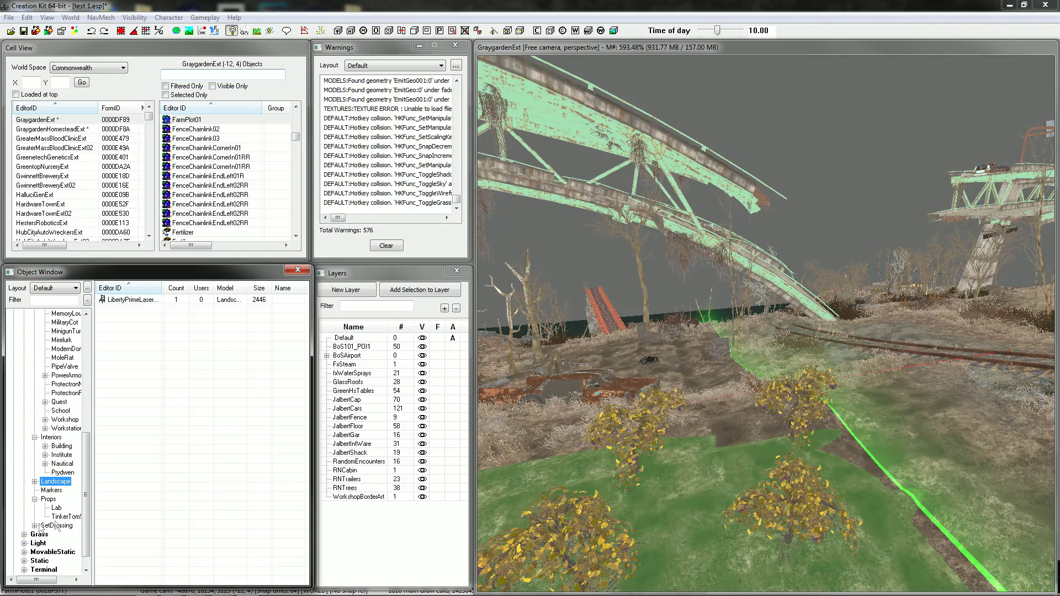
pyautogui.click(35, 525)
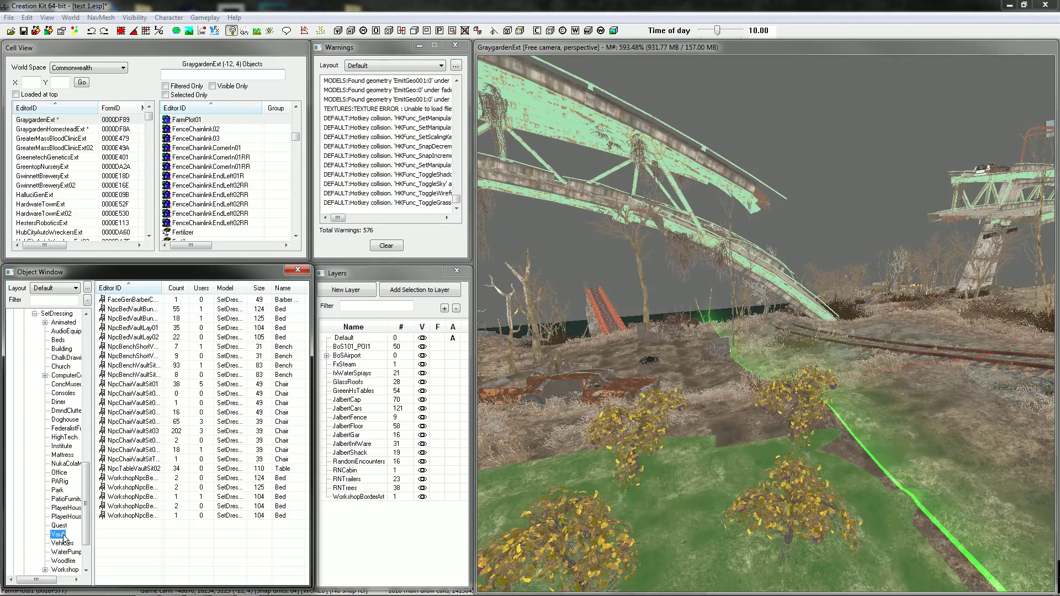
pyautogui.click(131, 375)
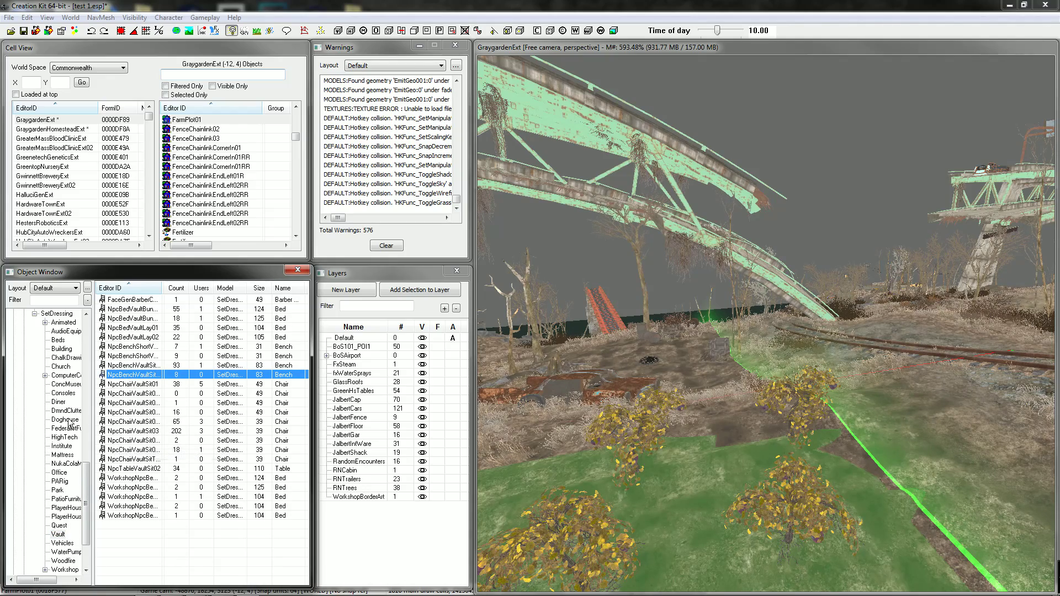
# Filter the objects by "chair" and list the matches for the whole WorldObjects category, collapsed.
pyautogui.scroll(4, 45, 380)
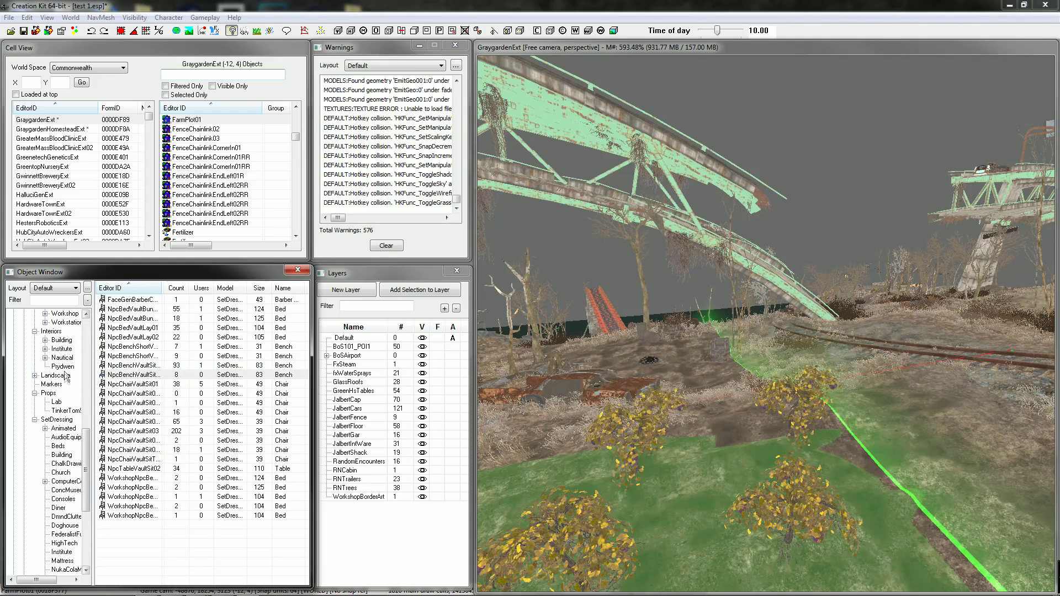
pyautogui.scroll(9, 69, 359)
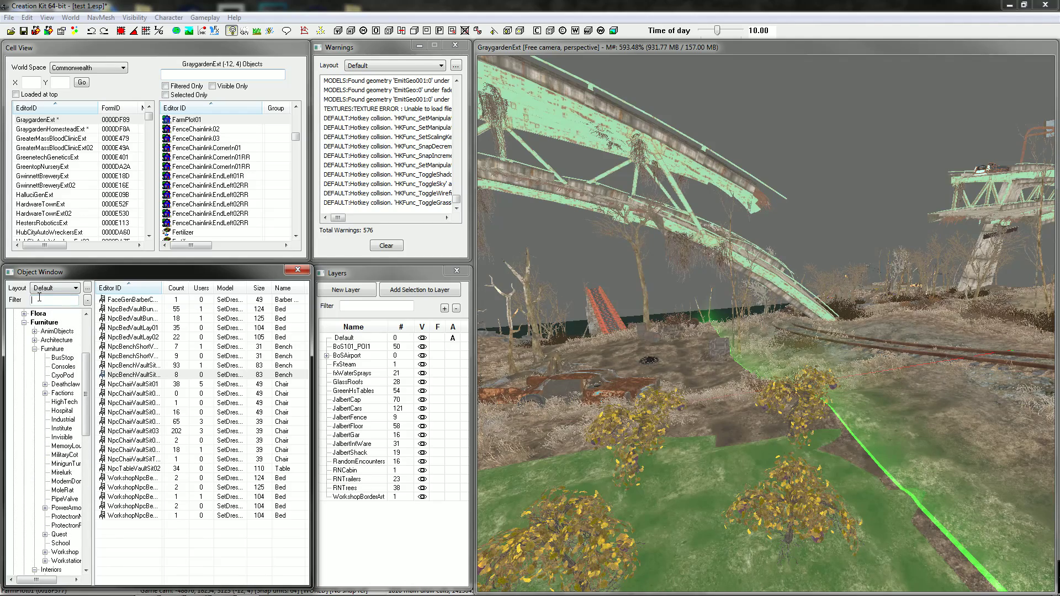
pyautogui.write('air')
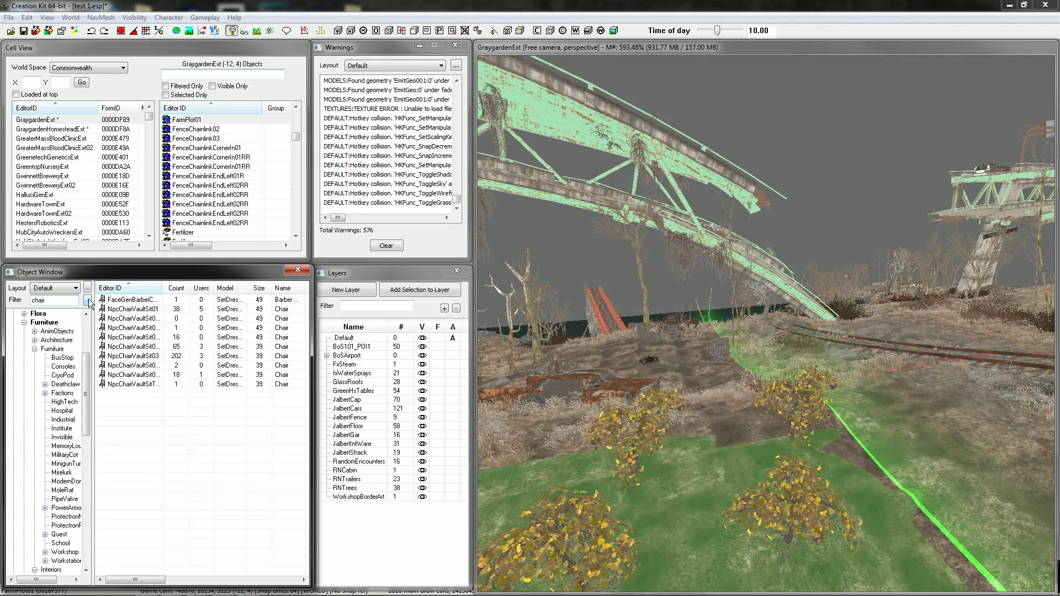
pyautogui.scroll(4, 33, 381)
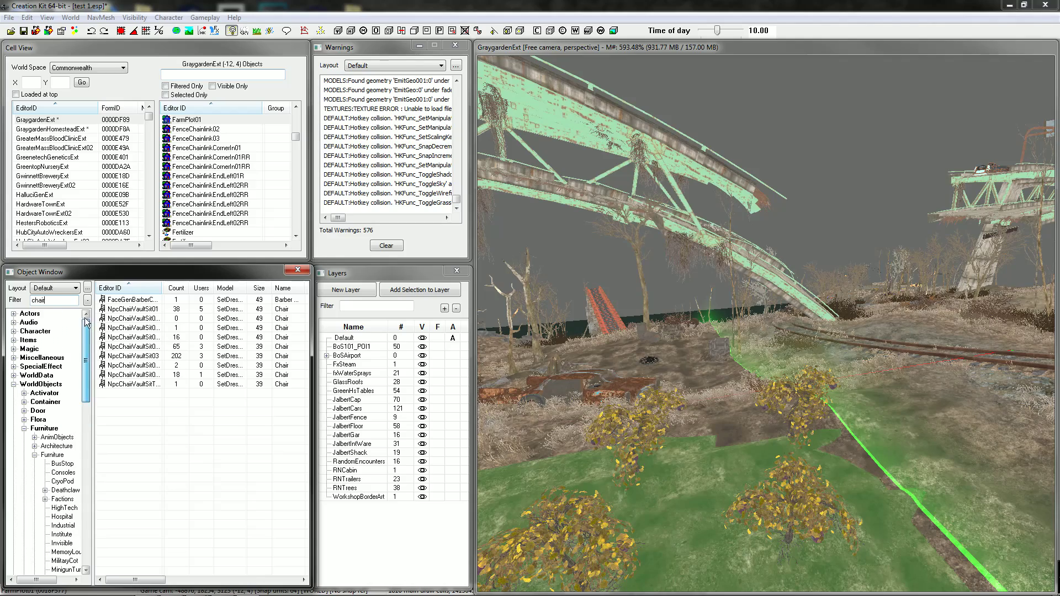
pyautogui.click(14, 384)
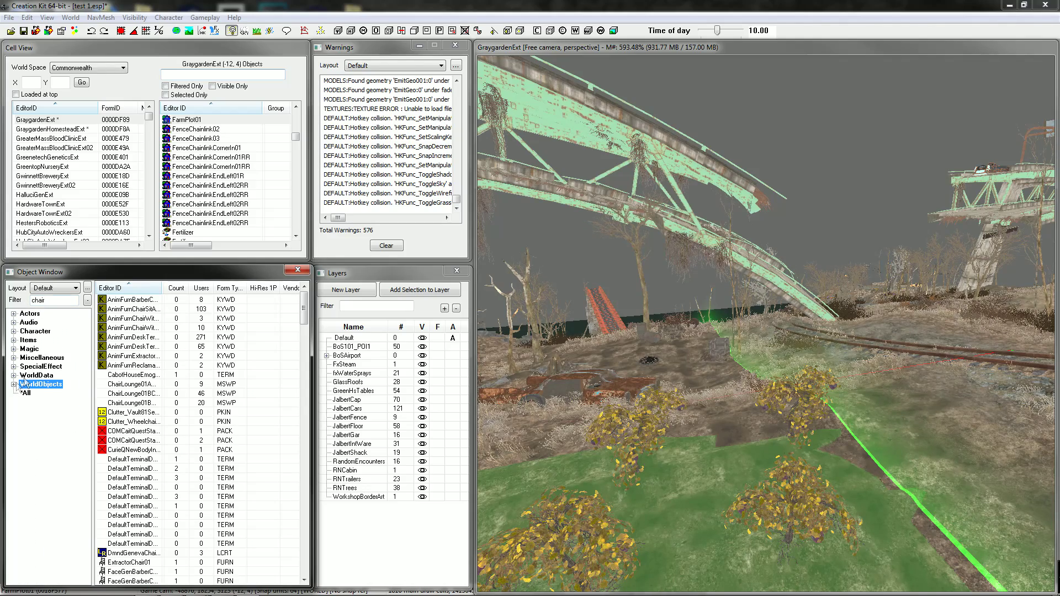
# Look through the filtered chair objects, from the package and terminal entries down to the stadium chairs.
pyautogui.click(138, 440)
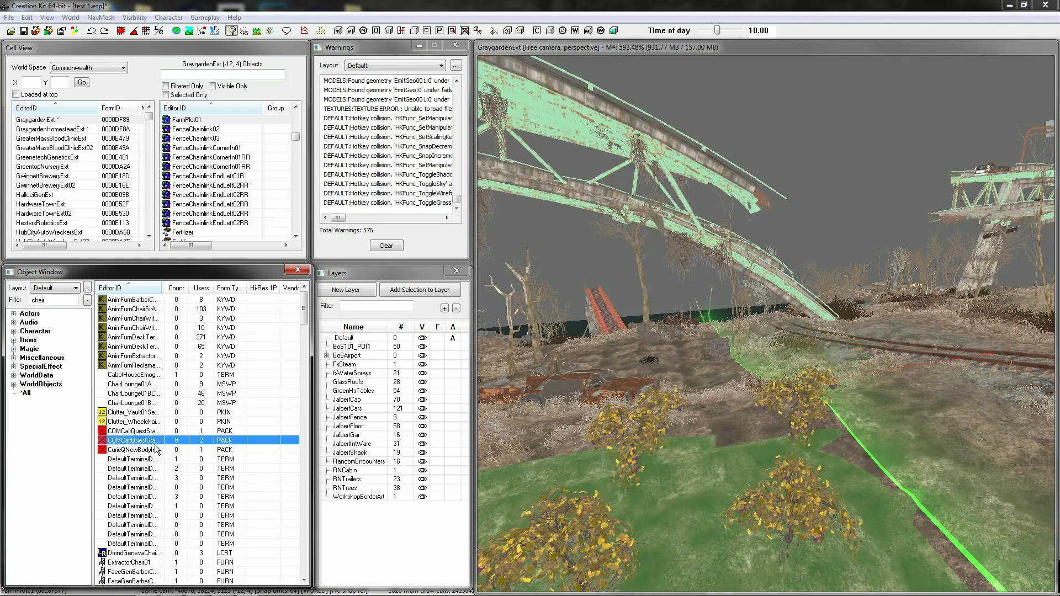
pyautogui.scroll(-4, 138, 458)
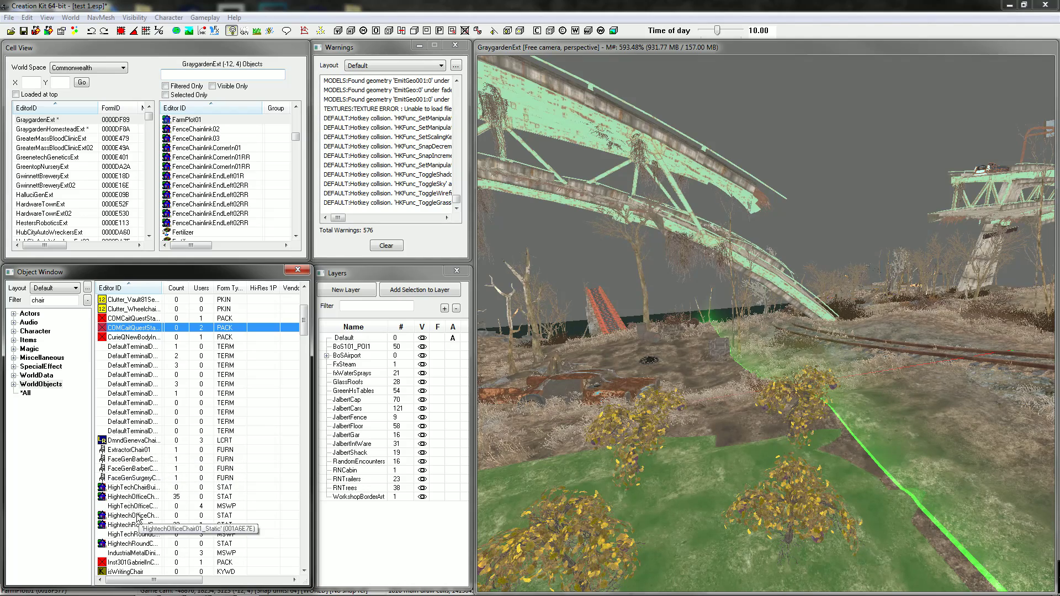
pyautogui.click(130, 461)
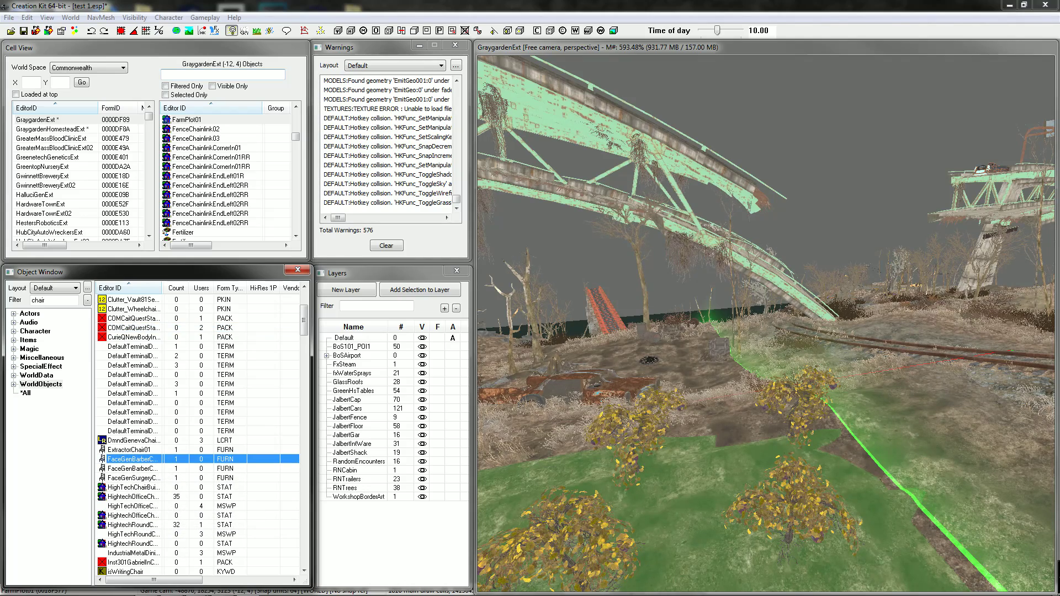
pyautogui.scroll(-10, 132, 462)
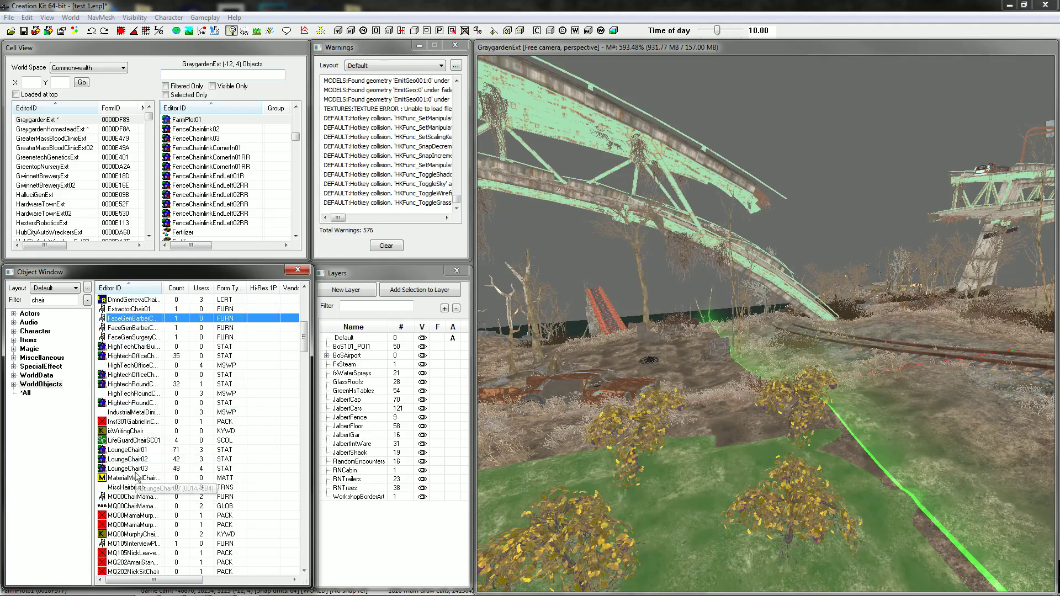
pyautogui.scroll(-12, 154, 493)
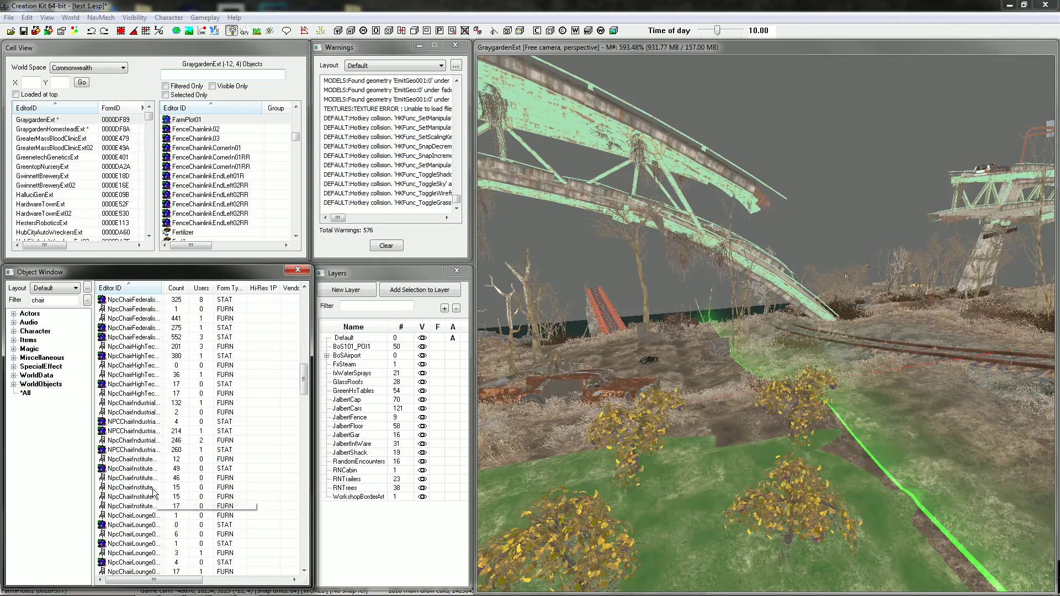
pyautogui.scroll(-15, 133, 539)
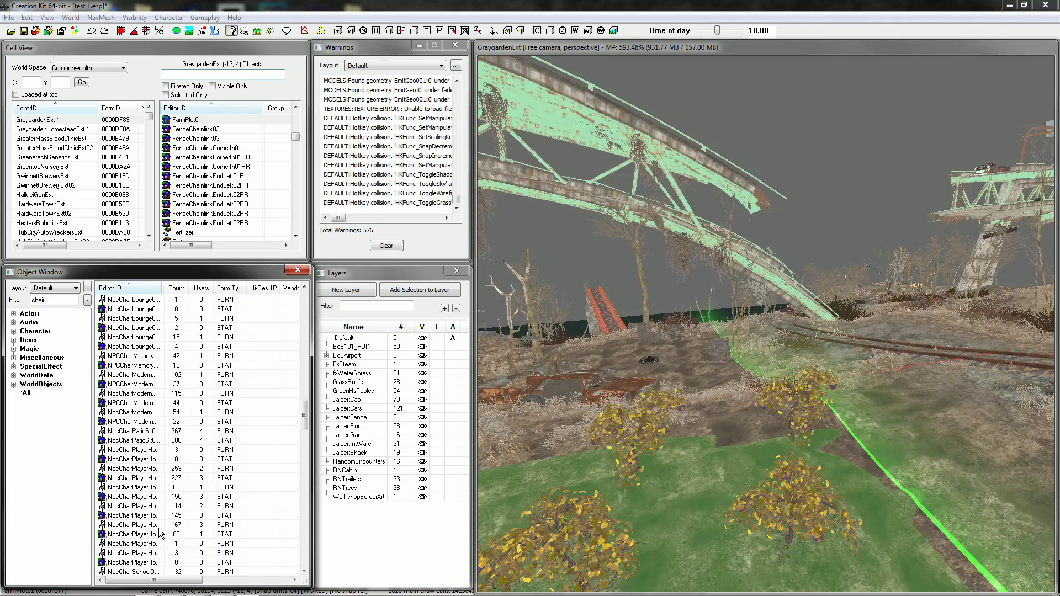
pyautogui.scroll(-8, 162, 530)
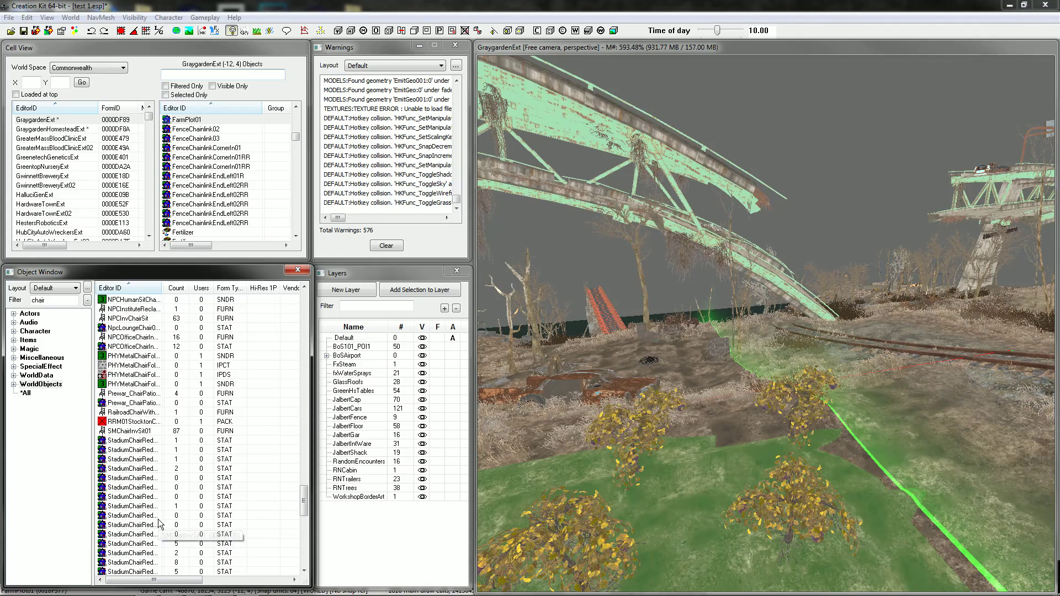
# Place the StadiumChairRedFake03 static object on the ground among the orchard trees and select it.
pyautogui.click(118, 498)
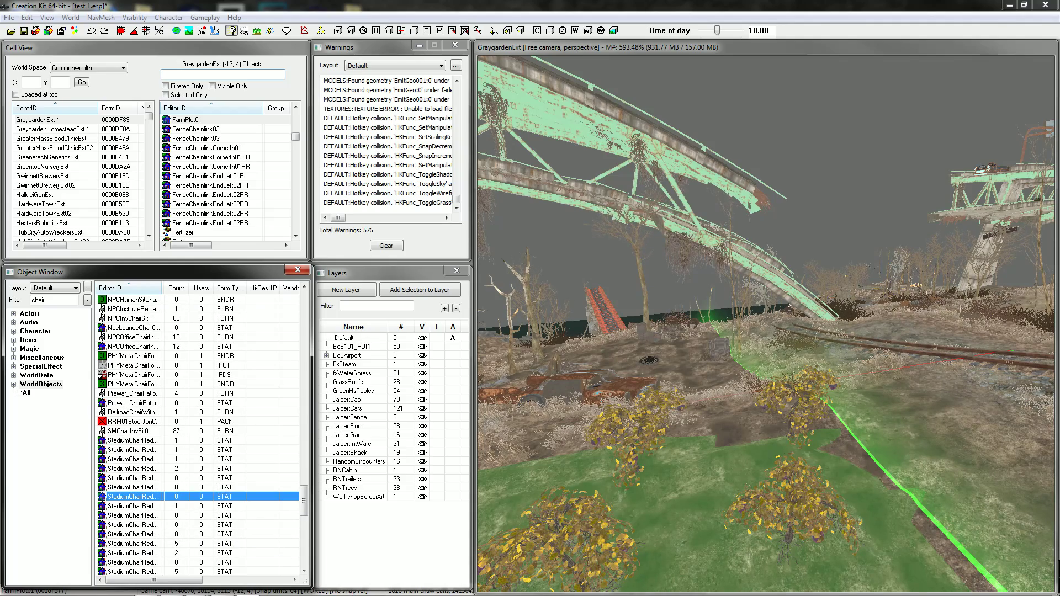
pyautogui.moveTo(117, 497); pyautogui.dragTo(702, 522)
pyautogui.keyDown('shift'); pyautogui.moveTo(702, 523); pyautogui.dragTo(661, 435, button='middle'); pyautogui.keyUp('shift')
pyautogui.click(648, 435)
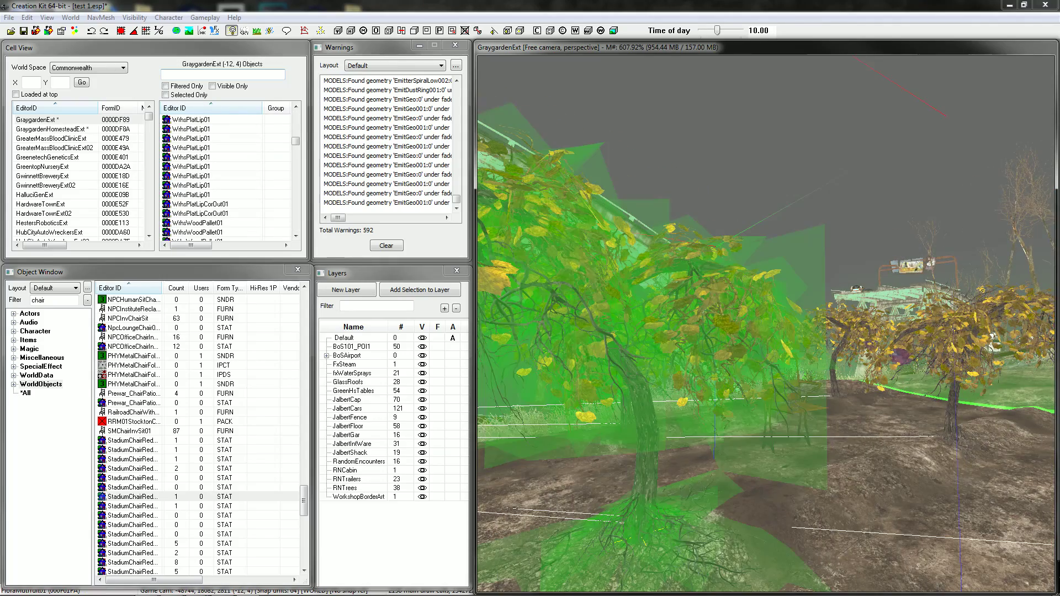
pyautogui.click(819, 417)
pyautogui.moveTo(819, 417)
pyautogui.keyDown('shift'); pyautogui.mouseDown(button='middle')
pyautogui.moveTo(805, 402)
pyautogui.moveTo(773, 405)
pyautogui.moveTo(811, 430)
pyautogui.mouseUp(button='middle'); pyautogui.keyUp('shift')
pyautogui.click(806, 402)
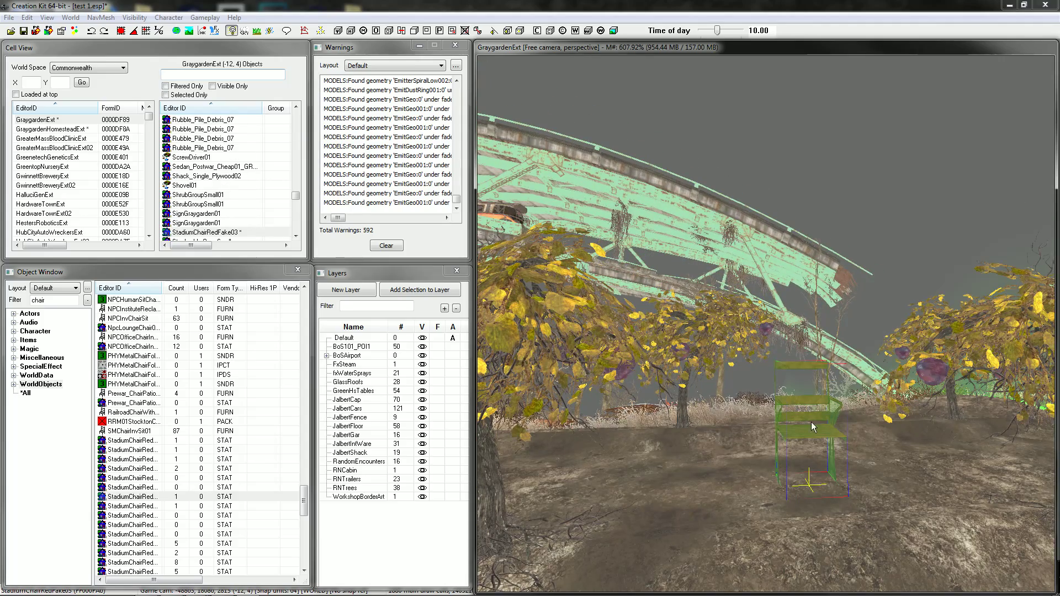
# Reposition the stadium chair beside the orchard trees, constraining movement to the Z and X axes, rotate it and deselect it.
pyautogui.moveTo(808, 430); pyautogui.dragTo(727, 446)
pyautogui.press('z')
pyautogui.moveTo(727, 446); pyautogui.dragTo(853, 458)
pyautogui.moveTo(852, 458); pyautogui.dragTo(900, 465, button='right')
pyautogui.moveTo(853, 470)
pyautogui.mouseDown()
pyautogui.moveTo(839, 459)
pyautogui.moveTo(839, 473)
pyautogui.moveTo(839, 452)
pyautogui.moveTo(860, 458)
pyautogui.mouseUp()
pyautogui.press('z')
pyautogui.press('x')
pyautogui.moveTo(971, 466); pyautogui.dragTo(994, 465, button='right')
pyautogui.moveTo(800, 466); pyautogui.dragTo(748, 475, button='right')
pyautogui.click(748, 475)
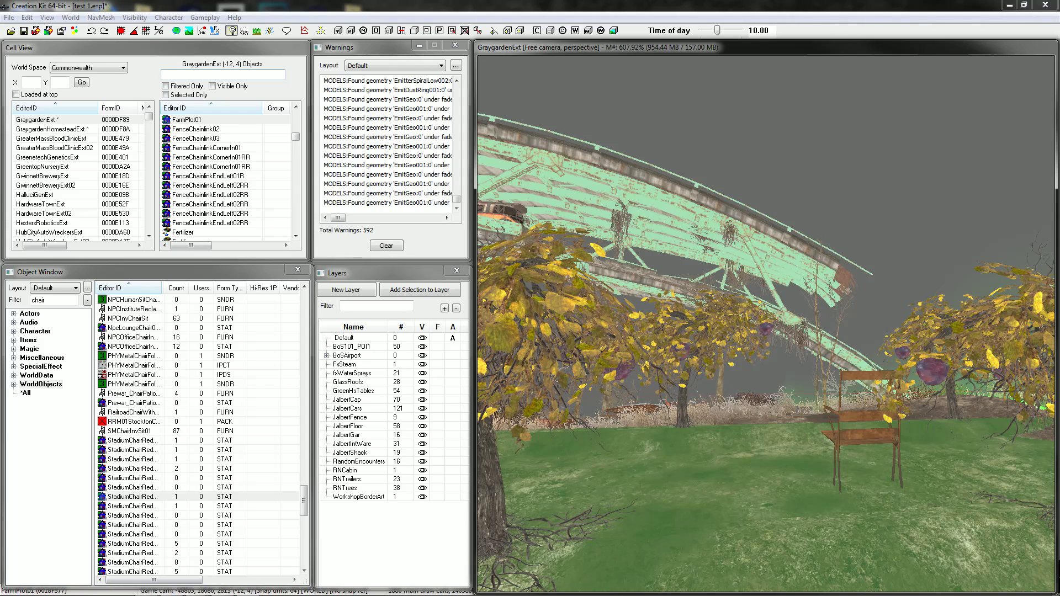
# Place the Prewar_ChairPatio01 furniture object beside the stadium chair and rotate it.
pyautogui.click(118, 516)
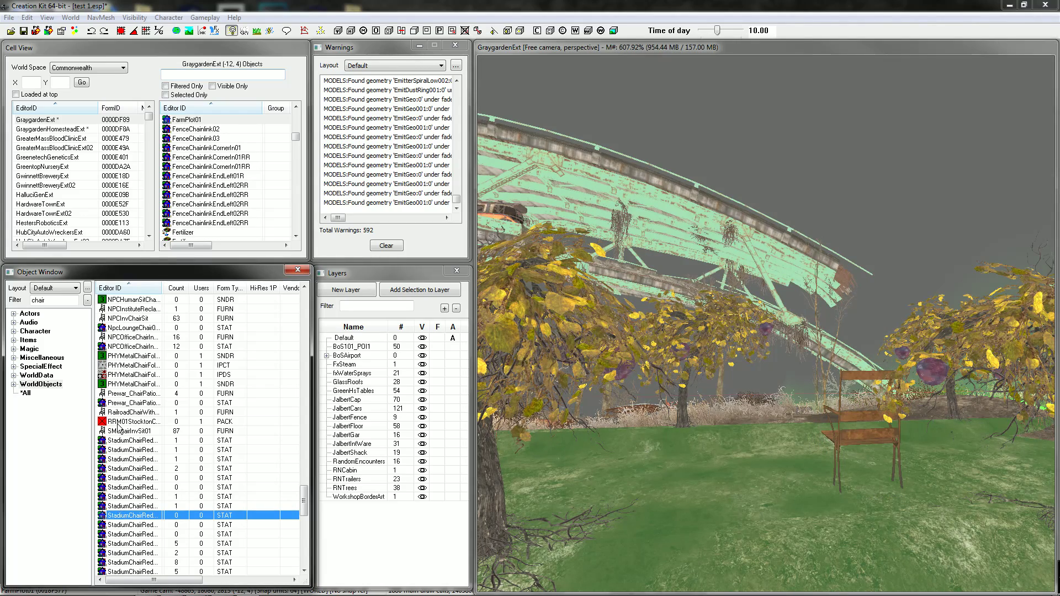
pyautogui.click(128, 394)
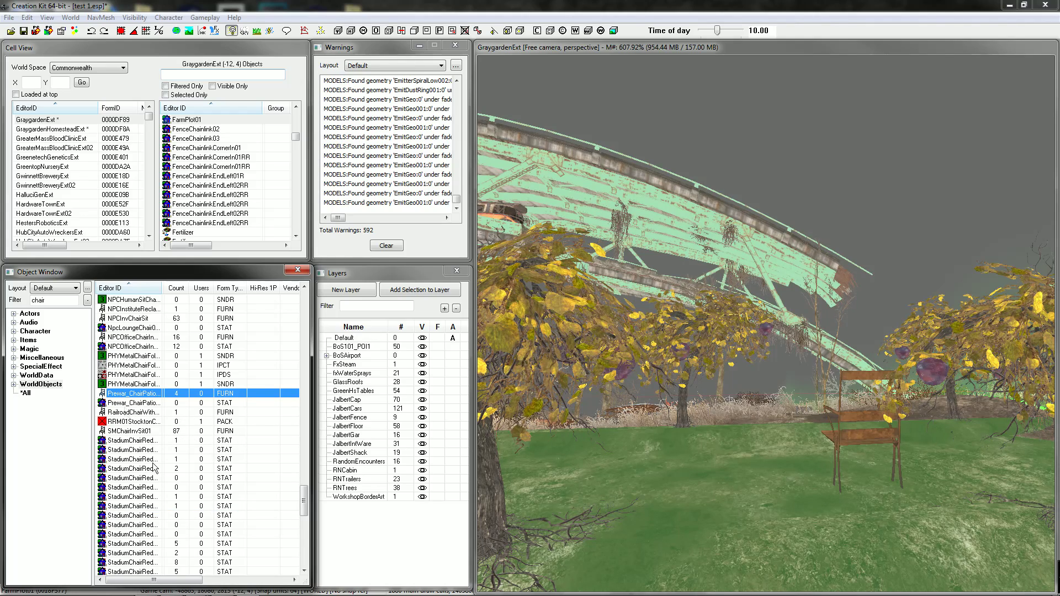
pyautogui.press('F2')
pyautogui.click(210, 392)
pyautogui.moveTo(133, 393); pyautogui.dragTo(701, 444)
pyautogui.moveTo(701, 444); pyautogui.dragTo(734, 445, button='right')
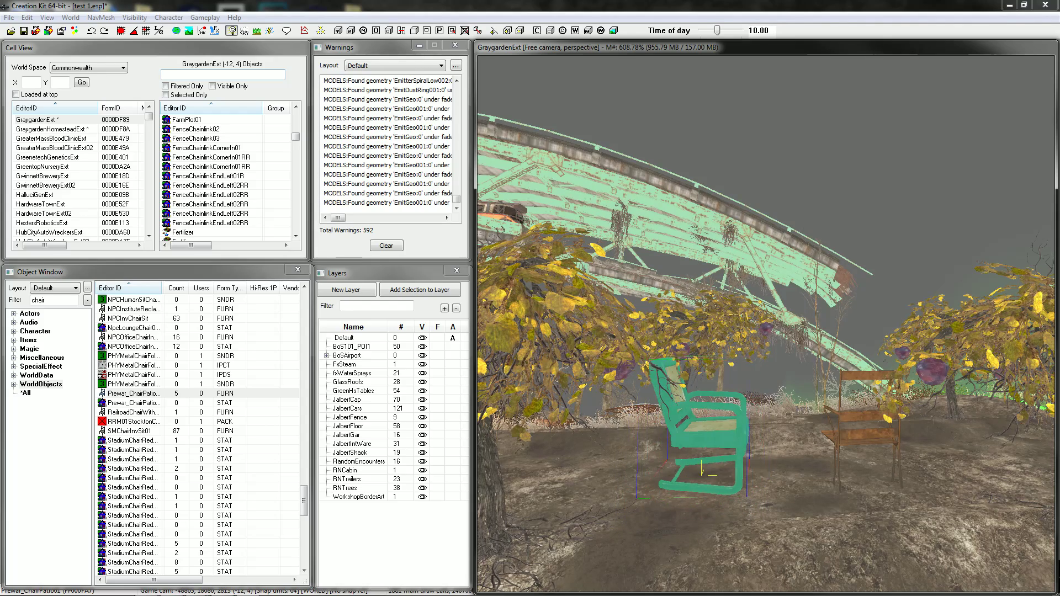
pyautogui.moveTo(779, 507); pyautogui.dragTo(910, 507, button='right')
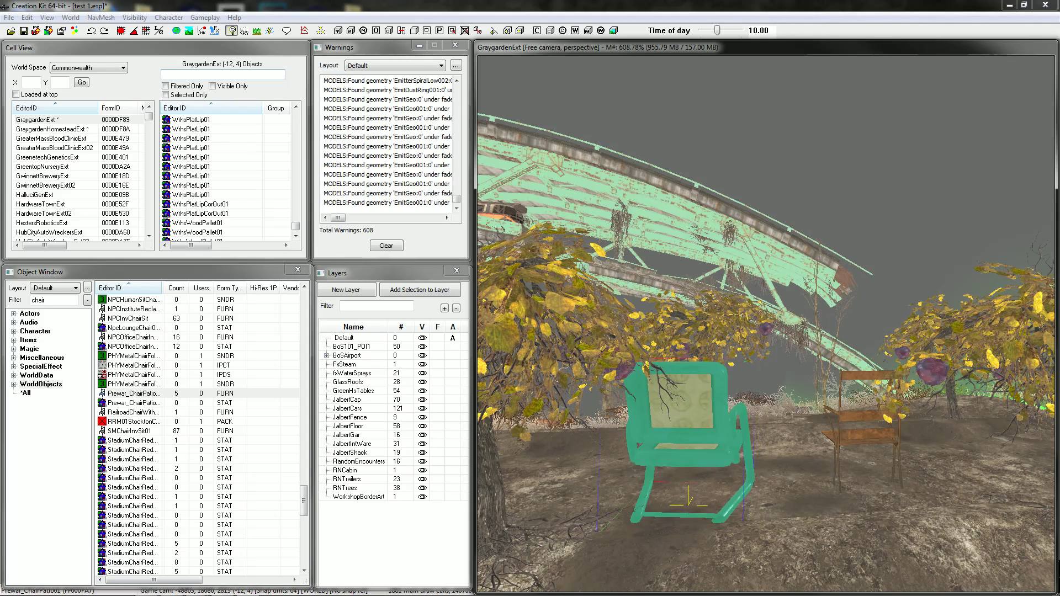
# Examine the two placed chairs and their surroundings in the orchard from a distance.
pyautogui.keyDown('shift'); pyautogui.moveTo(910, 506); pyautogui.dragTo(718, 524, button='middle'); pyautogui.keyUp('shift')
pyautogui.scroll(-3, 766, 324)
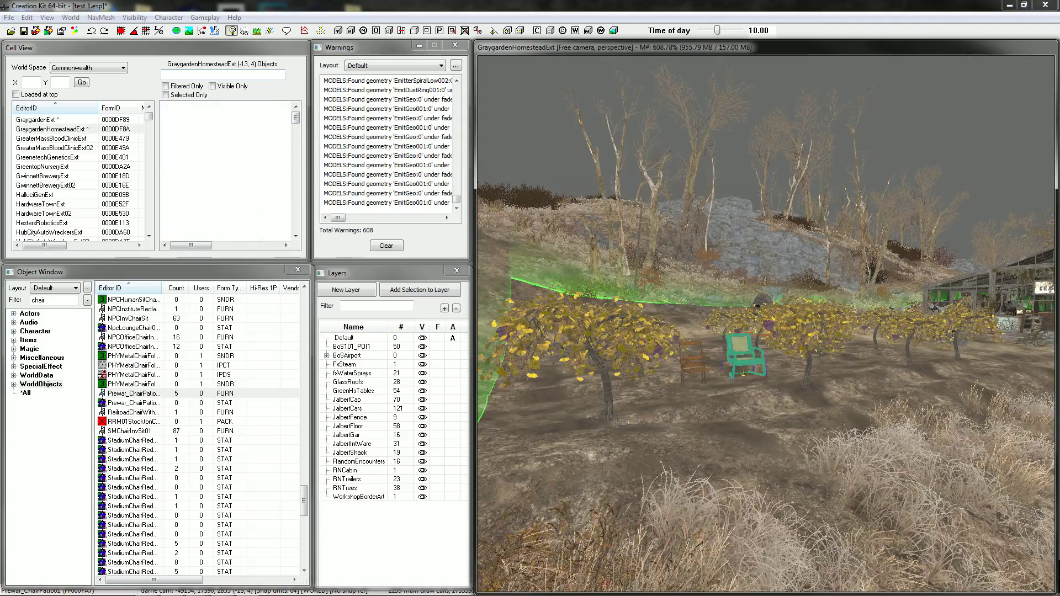
pyautogui.click(820, 402)
pyautogui.keyDown('shift'); pyautogui.moveTo(820, 402); pyautogui.dragTo(762, 453, button='middle'); pyautogui.keyUp('shift')
pyautogui.scroll(3, 766, 324)
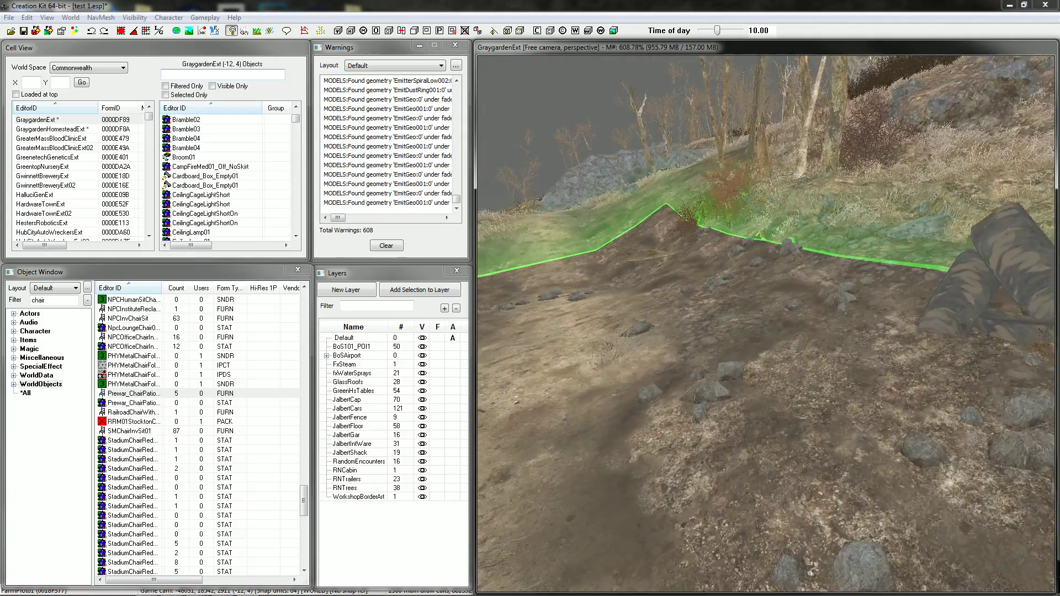
# Survey the settlement around the greenhouse and the fenced trash area, selecting a FenceChainlink02 panel.
pyautogui.scroll(-3, 767, 324)
pyautogui.scroll(-3, 766, 324)
pyautogui.keyDown('shift'); pyautogui.moveTo(766, 387); pyautogui.dragTo(851, 395, button='middle'); pyautogui.keyUp('shift')
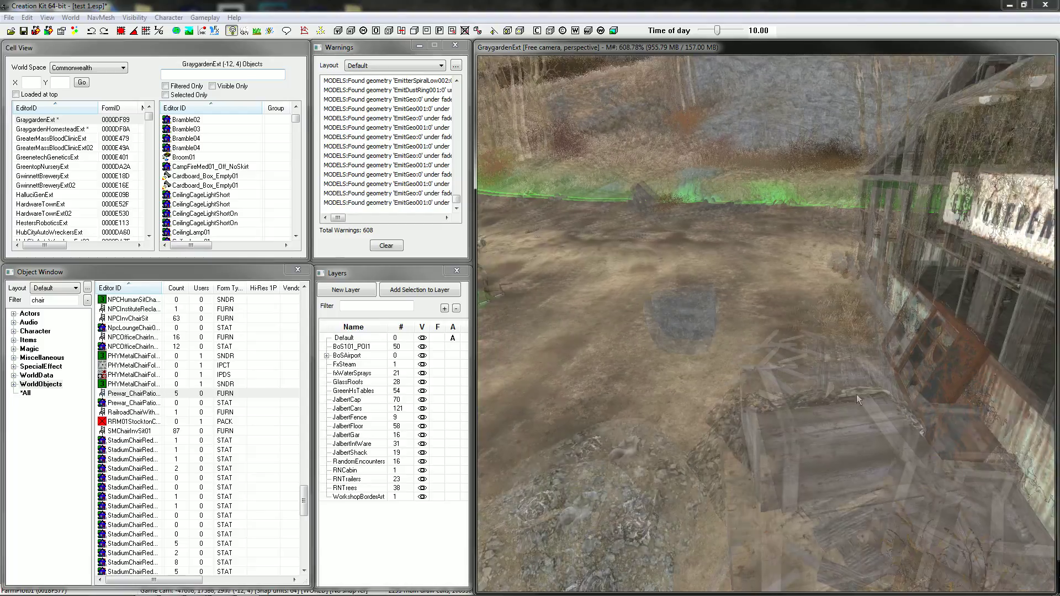
pyautogui.scroll(-4, 766, 324)
pyautogui.moveTo(741, 387); pyautogui.dragTo(900, 469, button='middle')
pyautogui.moveTo(767, 343)
pyautogui.keyDown('shift'); pyautogui.mouseDown(button='middle')
pyautogui.moveTo(756, 298)
pyautogui.moveTo(839, 353)
pyautogui.moveTo(773, 331)
pyautogui.moveTo(861, 320)
pyautogui.moveTo(866, 404)
pyautogui.moveTo(761, 359)
pyautogui.moveTo(766, 342)
pyautogui.mouseUp(button='middle'); pyautogui.keyUp('shift')
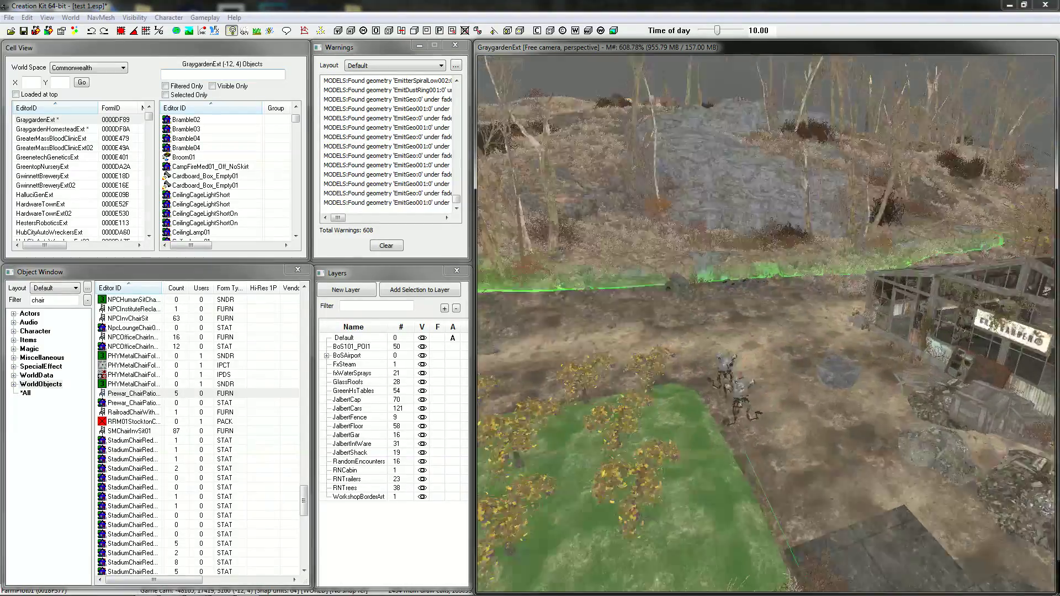
pyautogui.scroll(-5, 766, 324)
pyautogui.scroll(-8, 755, 365)
pyautogui.click(755, 366)
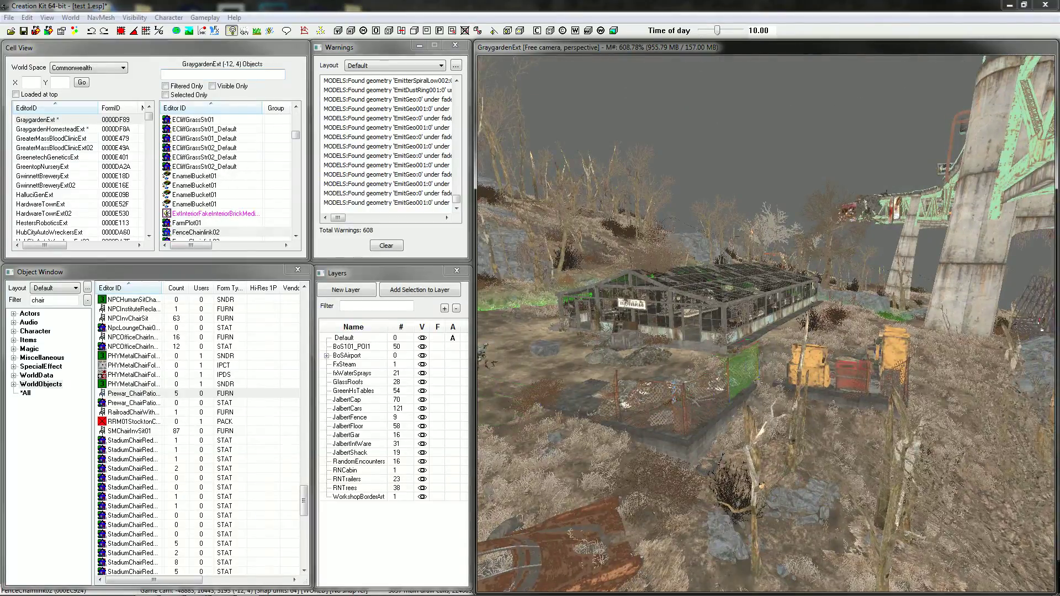
pyautogui.moveTo(755, 365)
pyautogui.keyDown('shift'); pyautogui.mouseDown(button='middle')
pyautogui.moveTo(938, 392)
pyautogui.moveTo(865, 355)
pyautogui.moveTo(762, 359)
pyautogui.mouseUp(button='middle'); pyautogui.keyUp('shift')
pyautogui.moveTo(623, 376); pyautogui.dragTo(607, 378, button='middle')
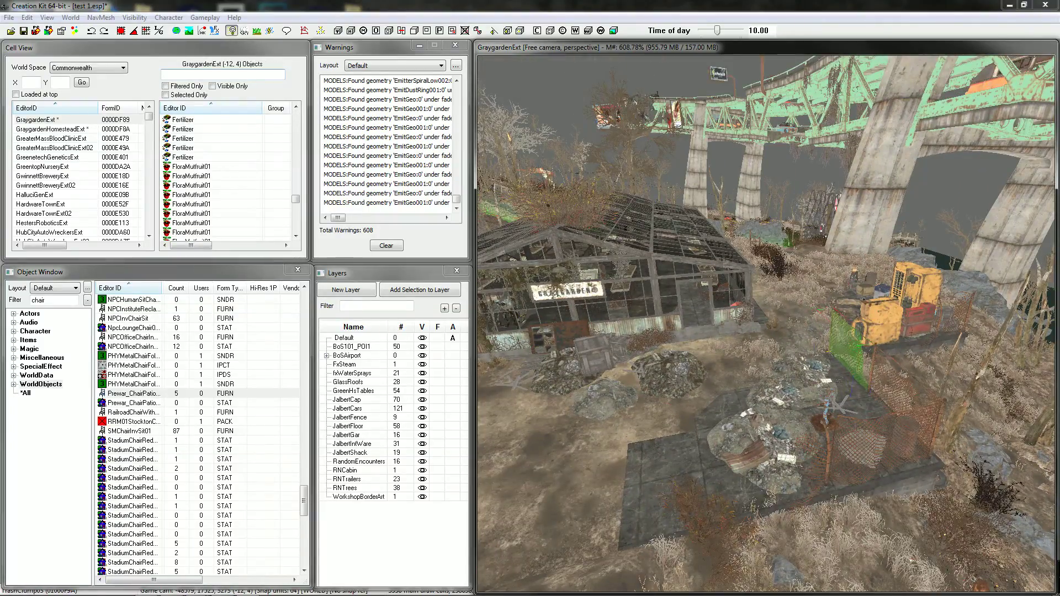
# Move the trash clumps in front of the greenhouse onto the open ground and dismiss the object options.
pyautogui.click(669, 375)
pyautogui.rightClick(611, 402)
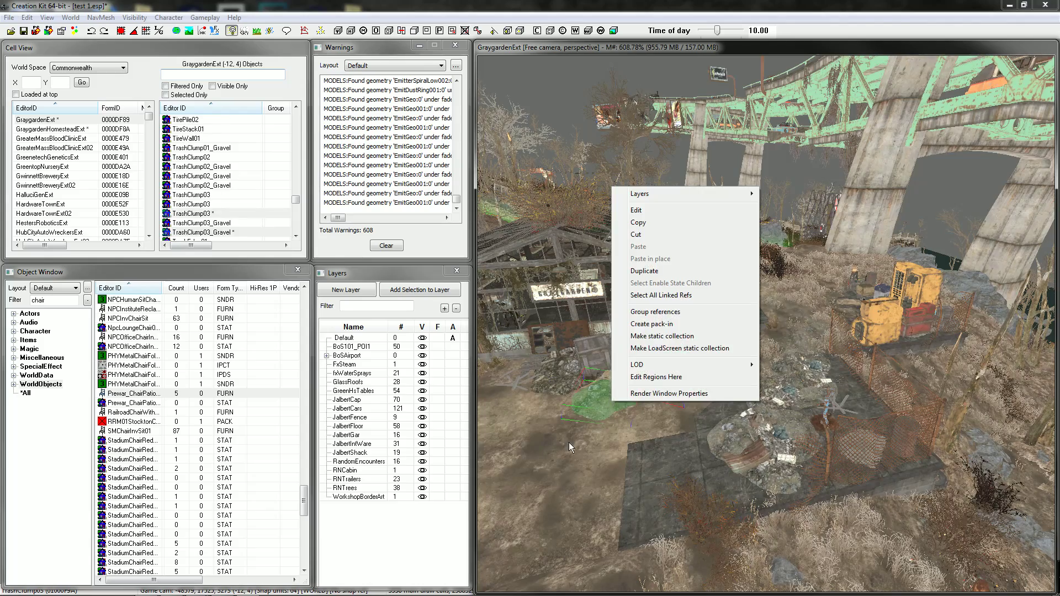
pyautogui.moveTo(570, 440); pyautogui.dragTo(791, 284, button='right')
pyautogui.moveTo(750, 313); pyautogui.dragTo(789, 309, button='right')
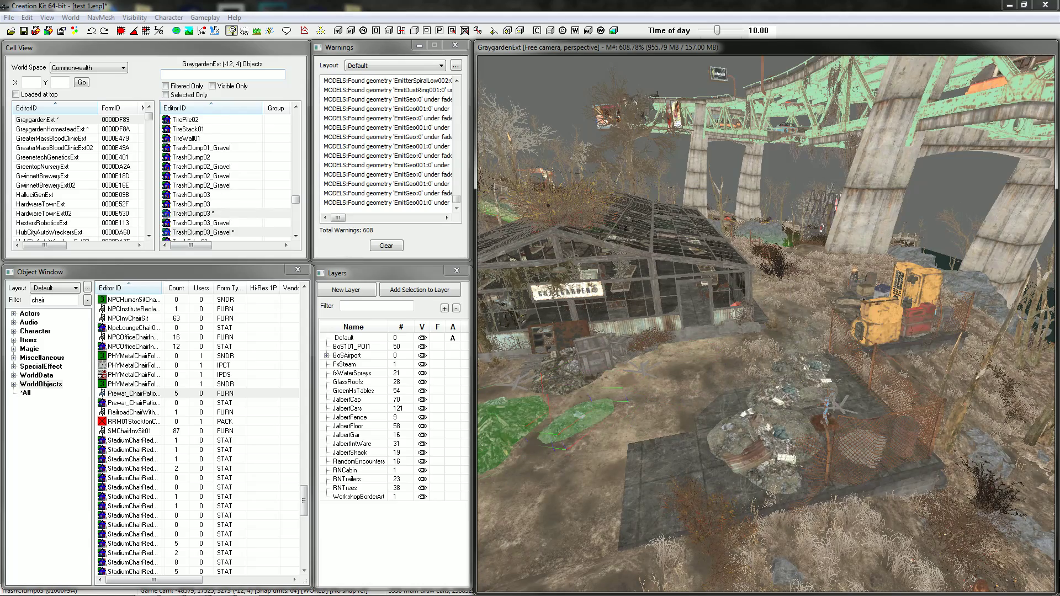
pyautogui.rightClick(690, 295)
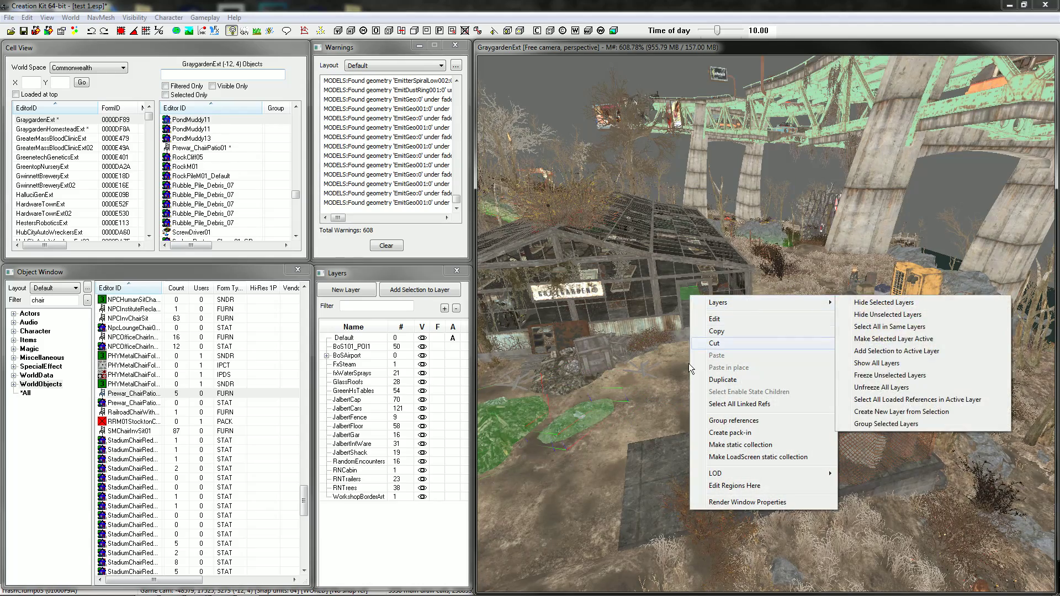
pyautogui.click(629, 369)
# Select the gravel trash clump on the fenced concrete pad and inspect the vines on the greenhouse front.
pyautogui.click(730, 440)
pyautogui.keyDown('shift'); pyautogui.moveTo(729, 441); pyautogui.dragTo(684, 433, button='middle'); pyautogui.keyUp('shift')
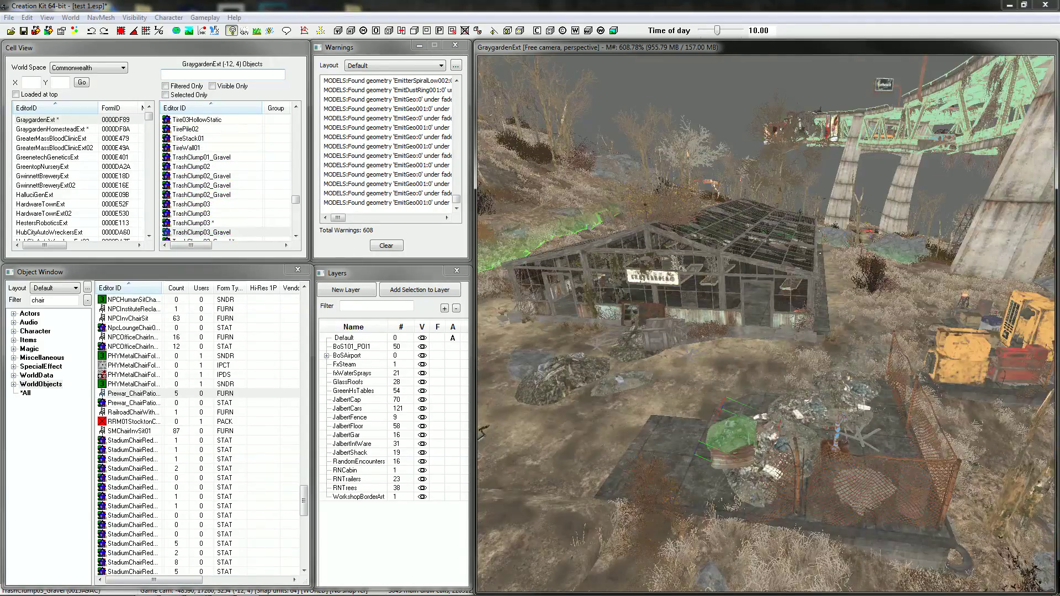
pyautogui.moveTo(530, 386); pyautogui.dragTo(589, 407, button='middle')
pyautogui.scroll(5, 589, 407)
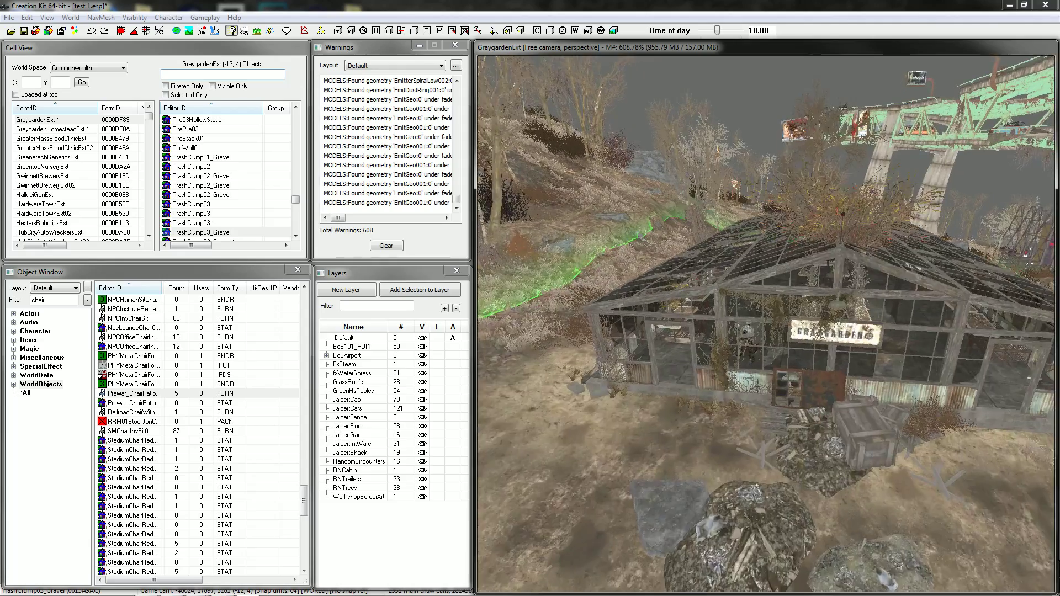
pyautogui.scroll(2, 734, 354)
pyautogui.click(727, 353)
pyautogui.click(737, 354)
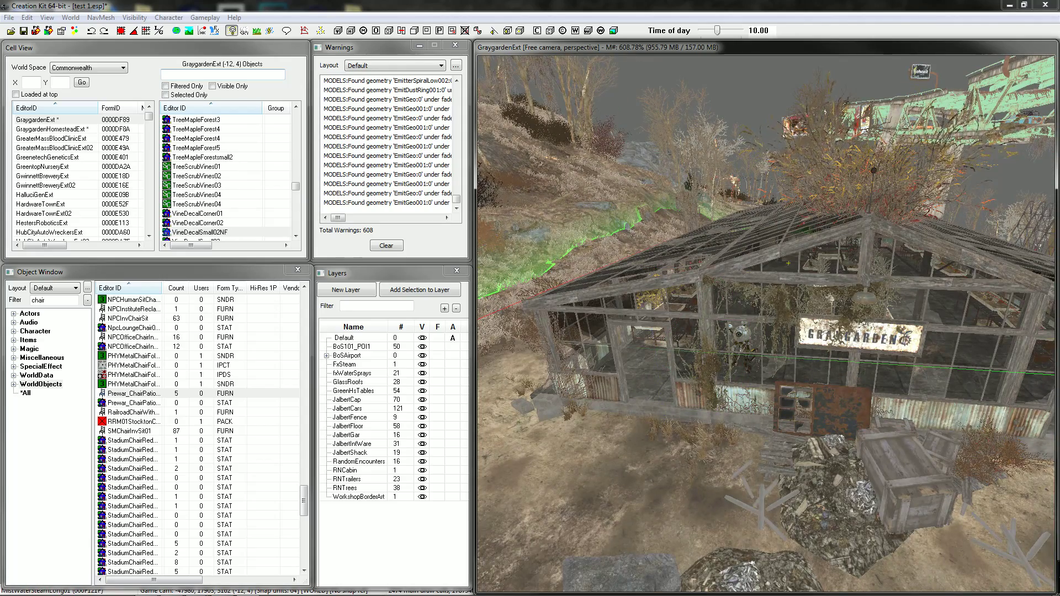
# Turn on grid snapping and move the GreenHsCenterWallFrontR01 wall panel out of the greenhouse front.
pyautogui.click(916, 317)
pyautogui.keyDown('shift'); pyautogui.moveTo(916, 318); pyautogui.dragTo(917, 318, button='middle'); pyautogui.keyUp('shift')
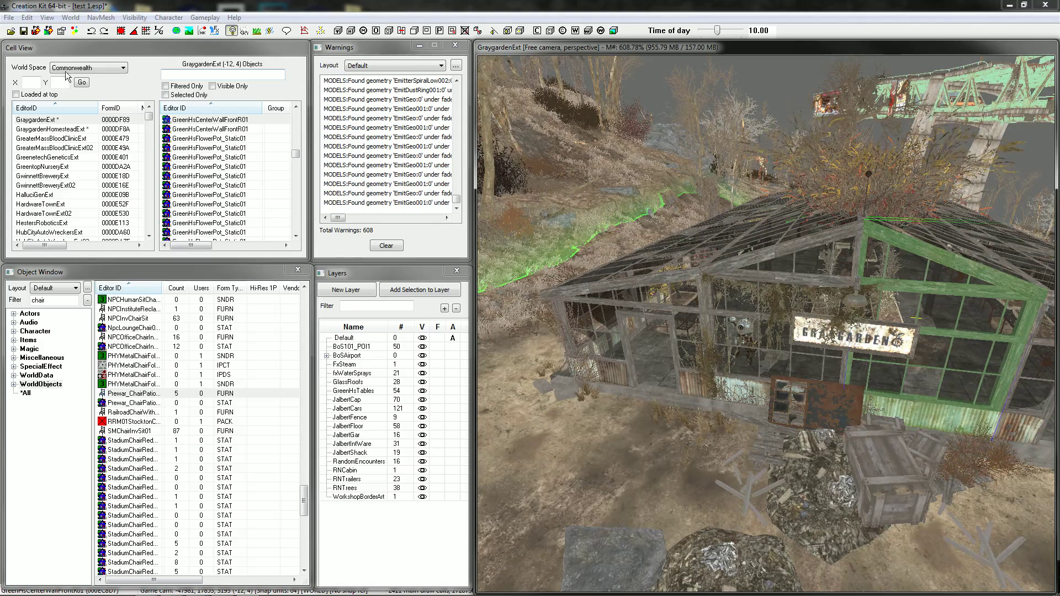
pyautogui.click(121, 30)
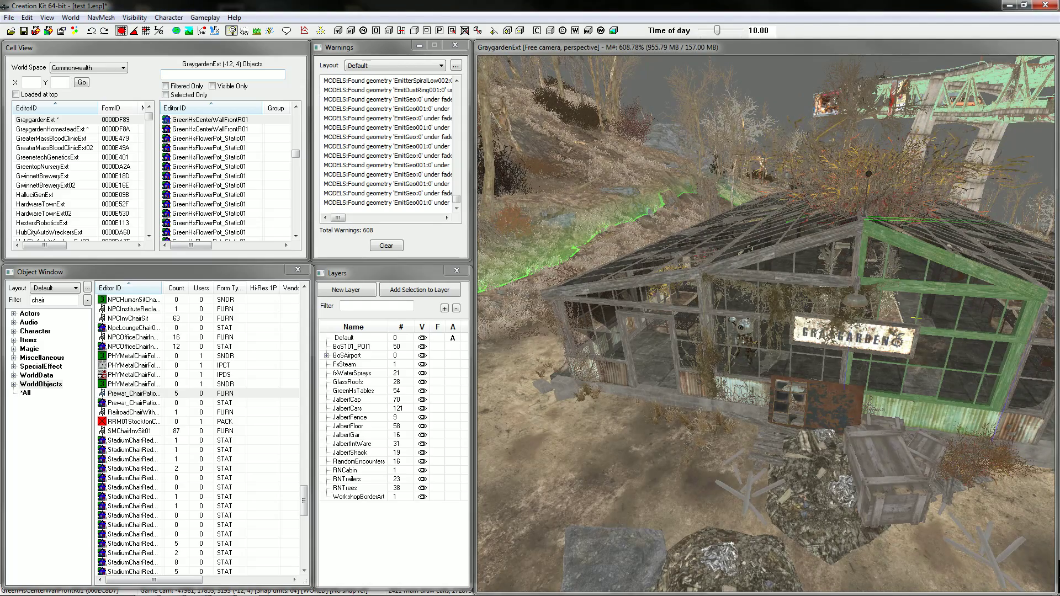
pyautogui.moveTo(917, 318)
pyautogui.mouseDown()
pyautogui.moveTo(971, 309)
pyautogui.moveTo(905, 308)
pyautogui.mouseUp()
pyautogui.keyDown('shift'); pyautogui.moveTo(903, 308); pyautogui.dragTo(895, 298, button='middle'); pyautogui.keyUp('shift')
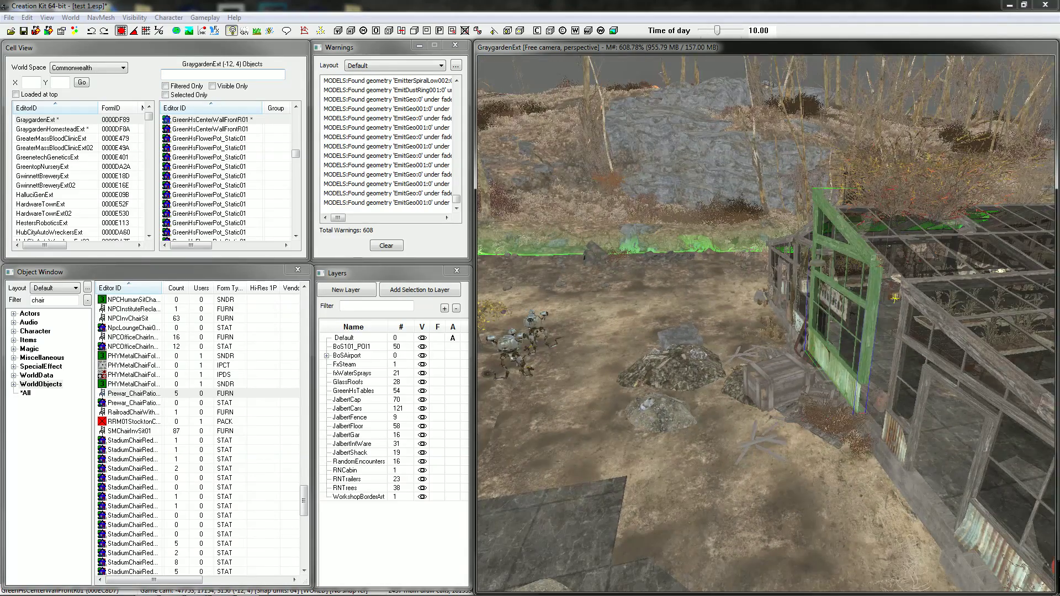
pyautogui.moveTo(894, 298); pyautogui.dragTo(908, 298)
pyautogui.moveTo(911, 309); pyautogui.dragTo(939, 315, button='middle')
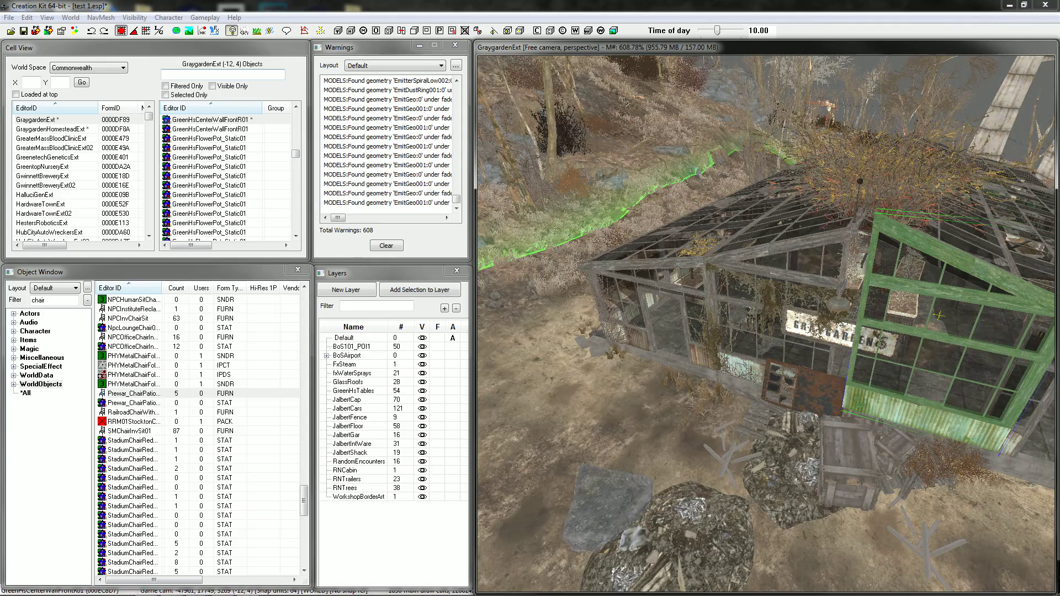
# Move the wall panel back in line with the greenhouse front using grid snapping and deselect it.
pyautogui.click(711, 309)
pyautogui.click(942, 317)
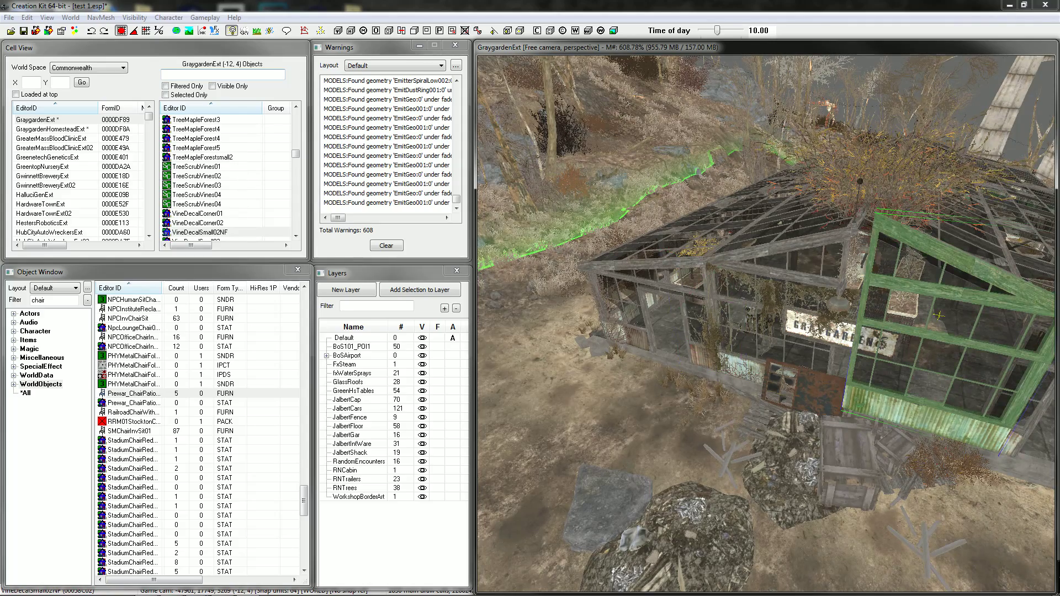
pyautogui.moveTo(942, 316); pyautogui.dragTo(917, 317)
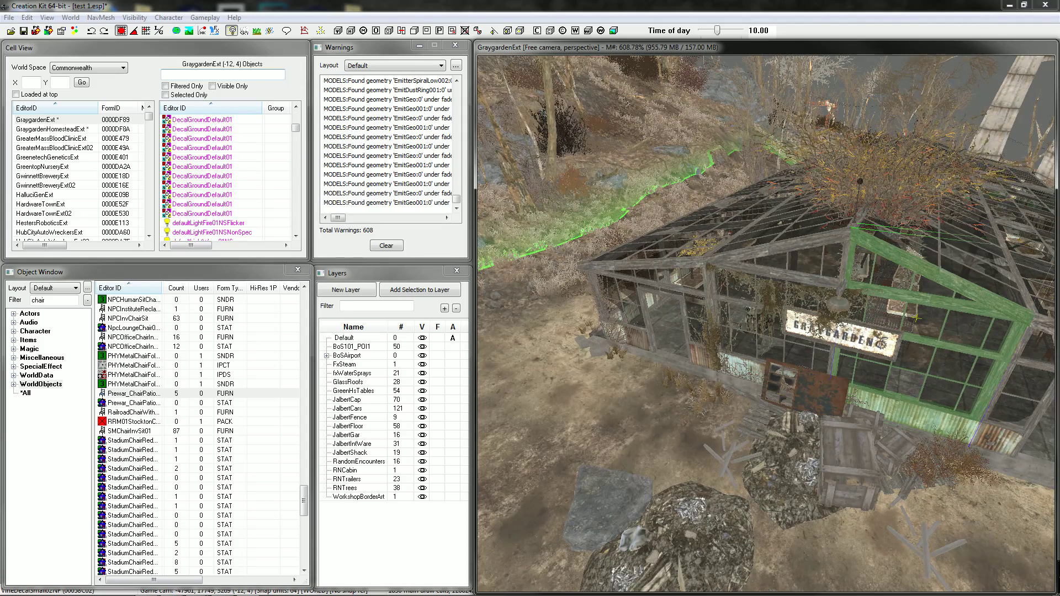
pyautogui.moveTo(917, 317)
pyautogui.mouseDown()
pyautogui.moveTo(955, 340)
pyautogui.moveTo(917, 318)
pyautogui.mouseUp()
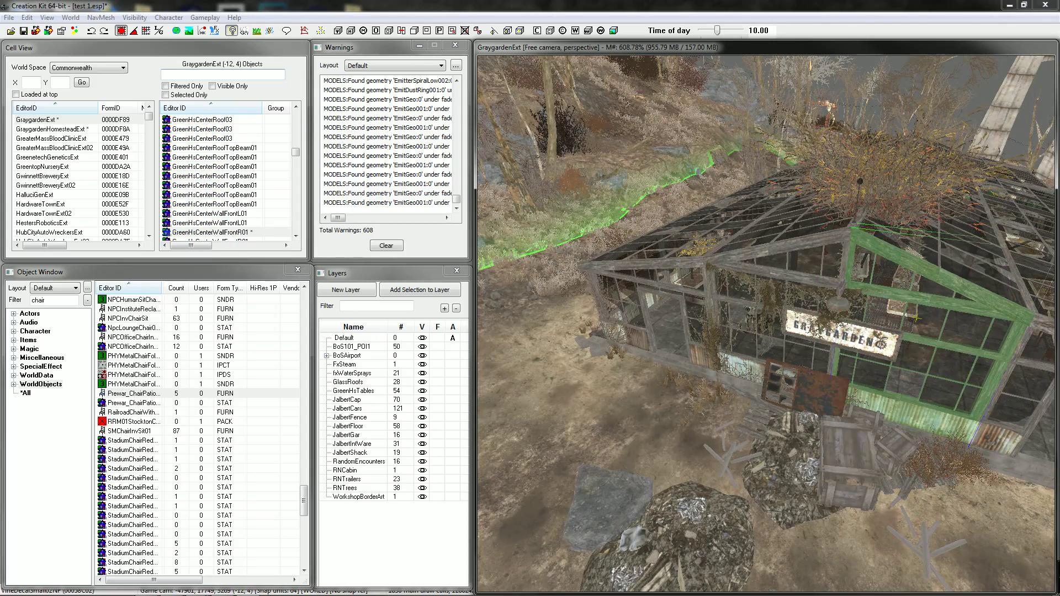
pyautogui.press('d')
# Select the TrashClump03_Gravel object on the concrete pad near the greenhouse.
pyautogui.click(609, 307)
pyautogui.keyDown('shift'); pyautogui.moveTo(609, 307); pyautogui.dragTo(624, 204, button='middle'); pyautogui.keyUp('shift')
pyautogui.press('s')
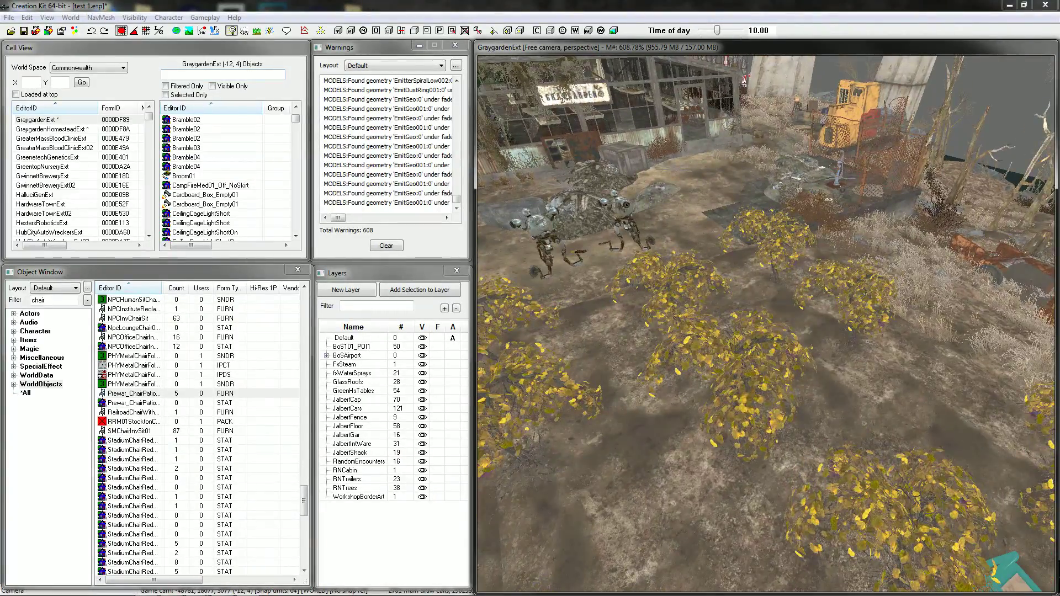
pyautogui.press('w')
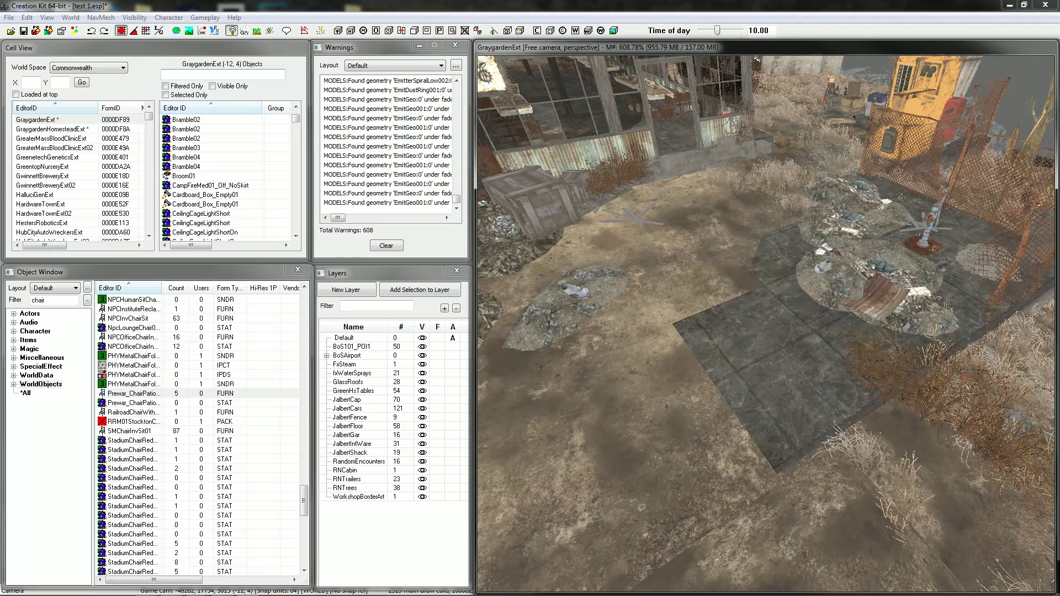
pyautogui.click(831, 285)
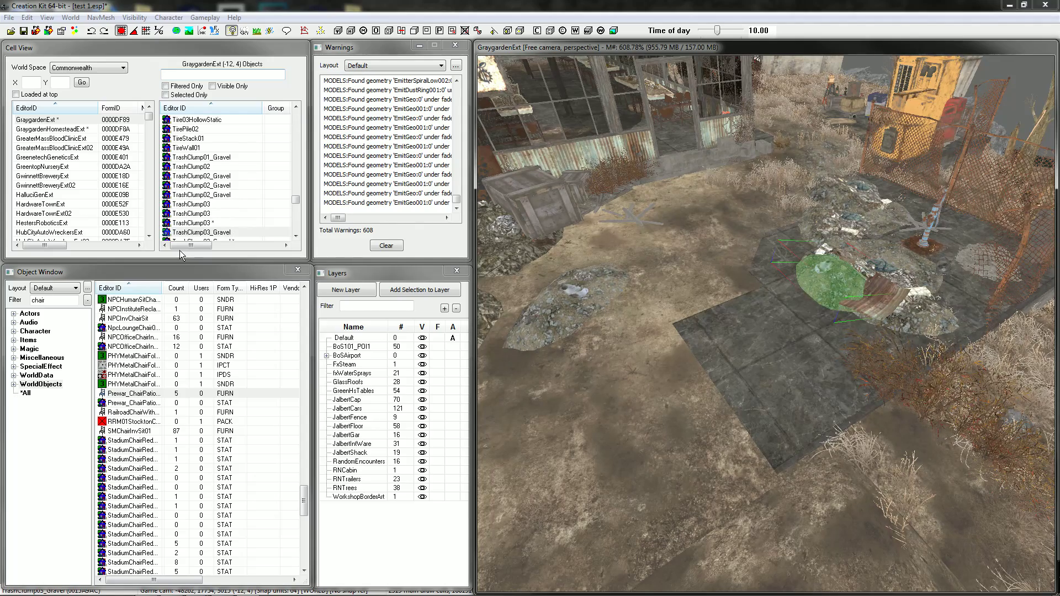